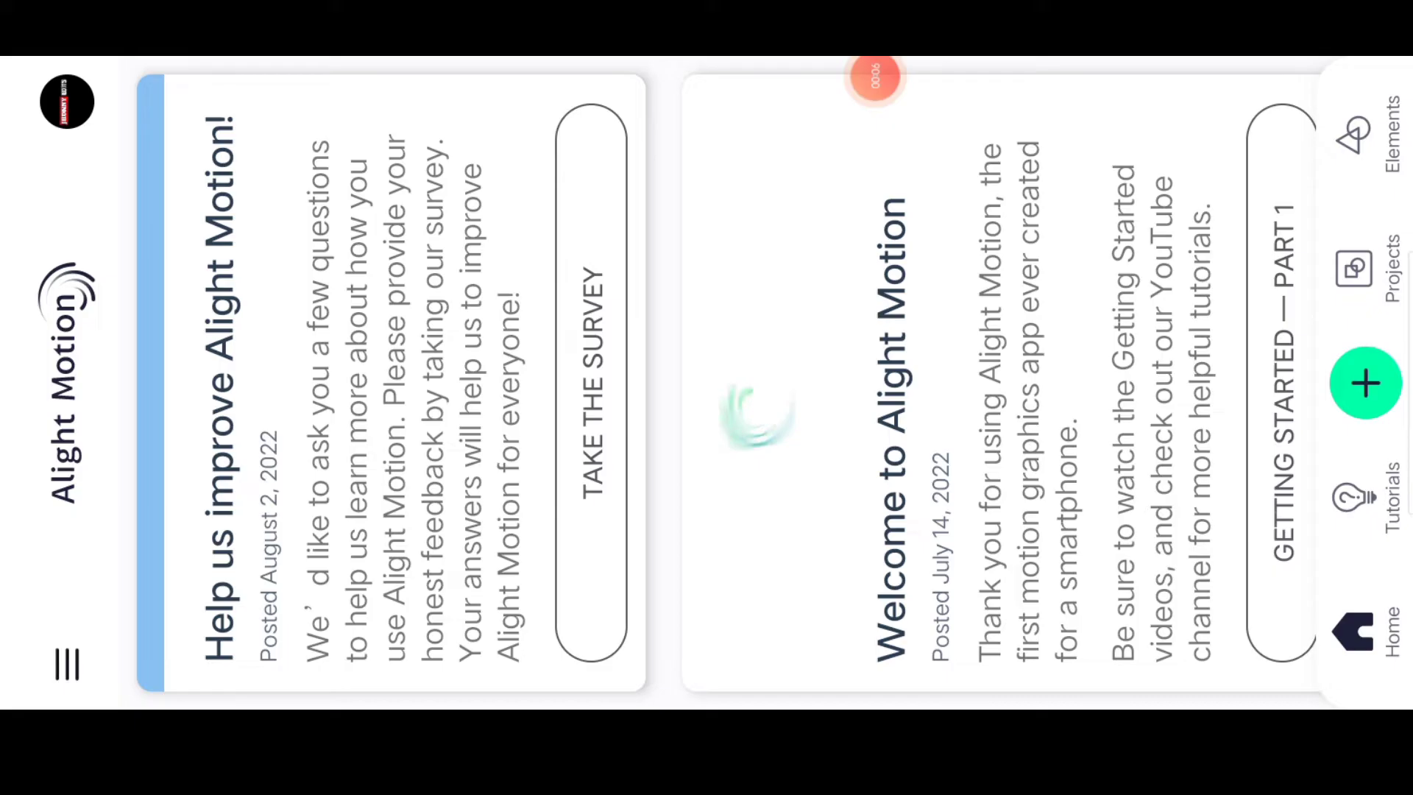
Step: Open the saved projects list to reach the Beat Mark preset project
click(1355, 269)
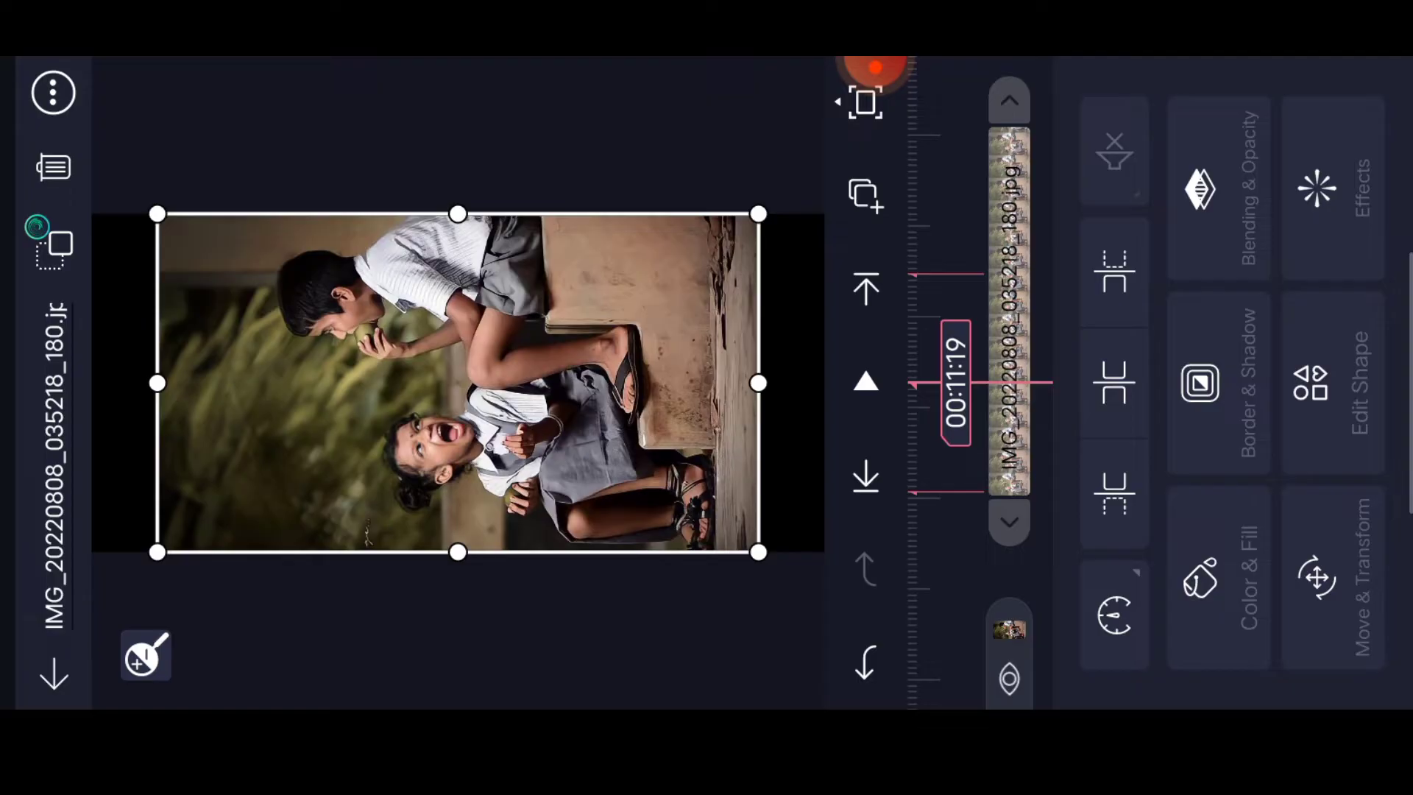
Step: Make the bench photo layer fill the composition area
click(53, 92)
click(419, 366)
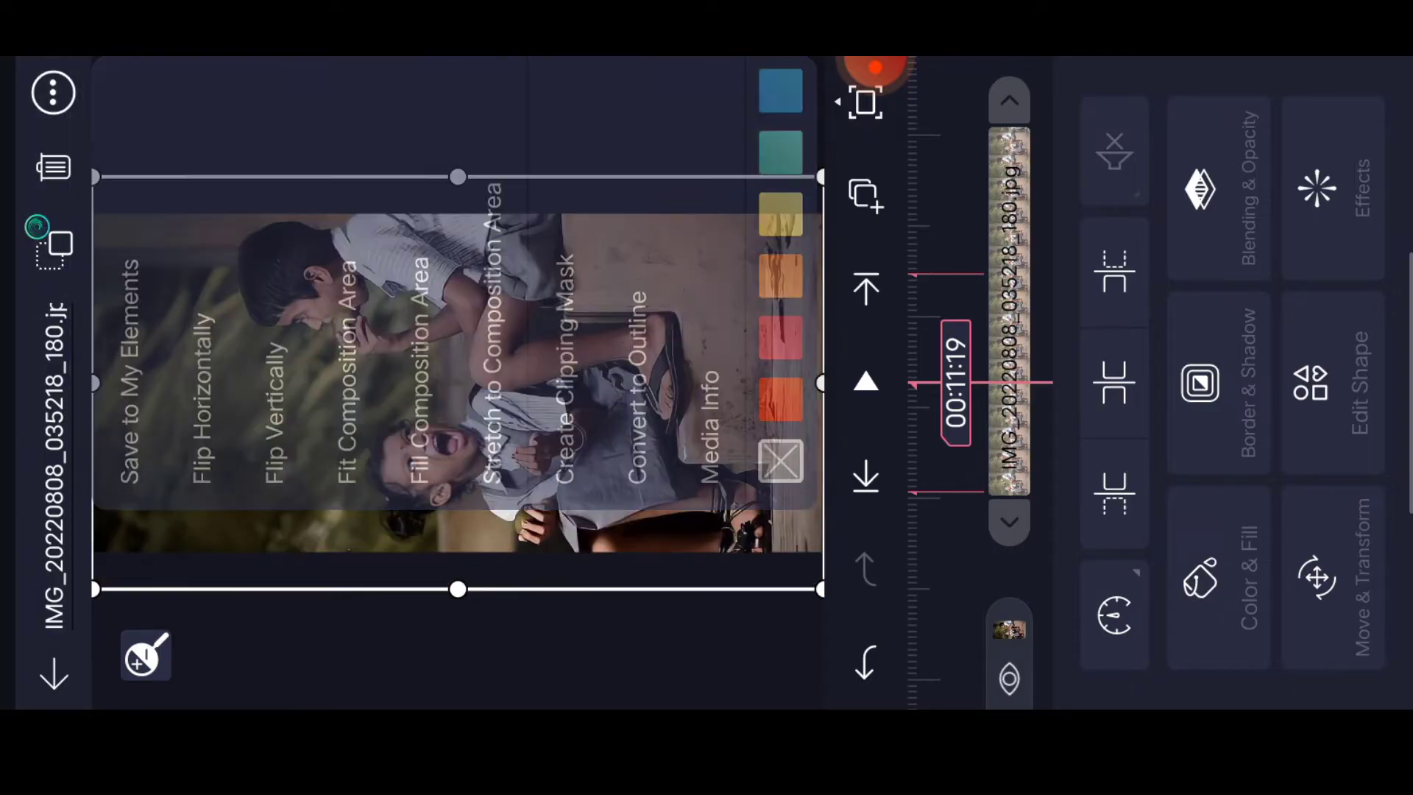
click(441, 652)
Step: Add the polka-dot dress photo from Media and make it fill the composition area
click(1348, 120)
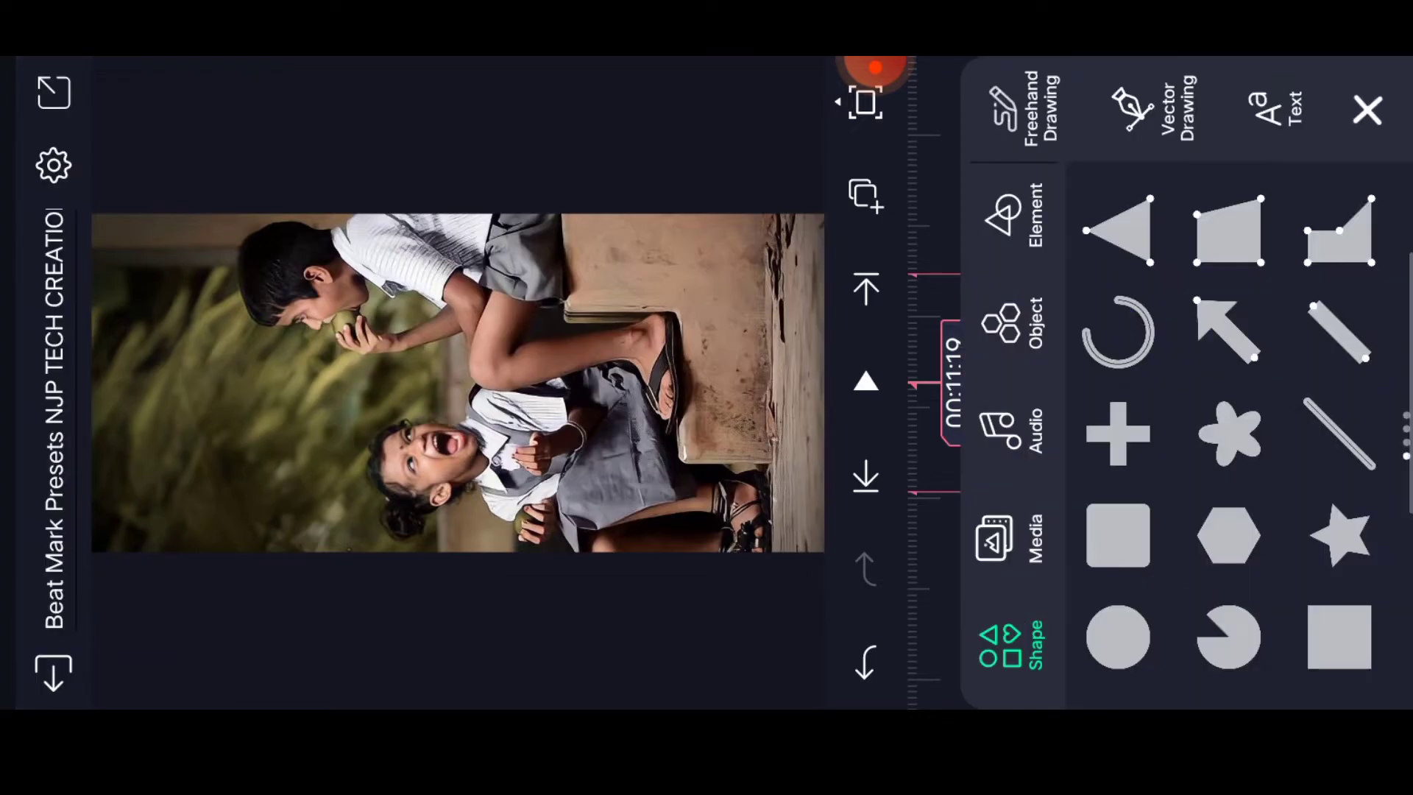
click(1005, 537)
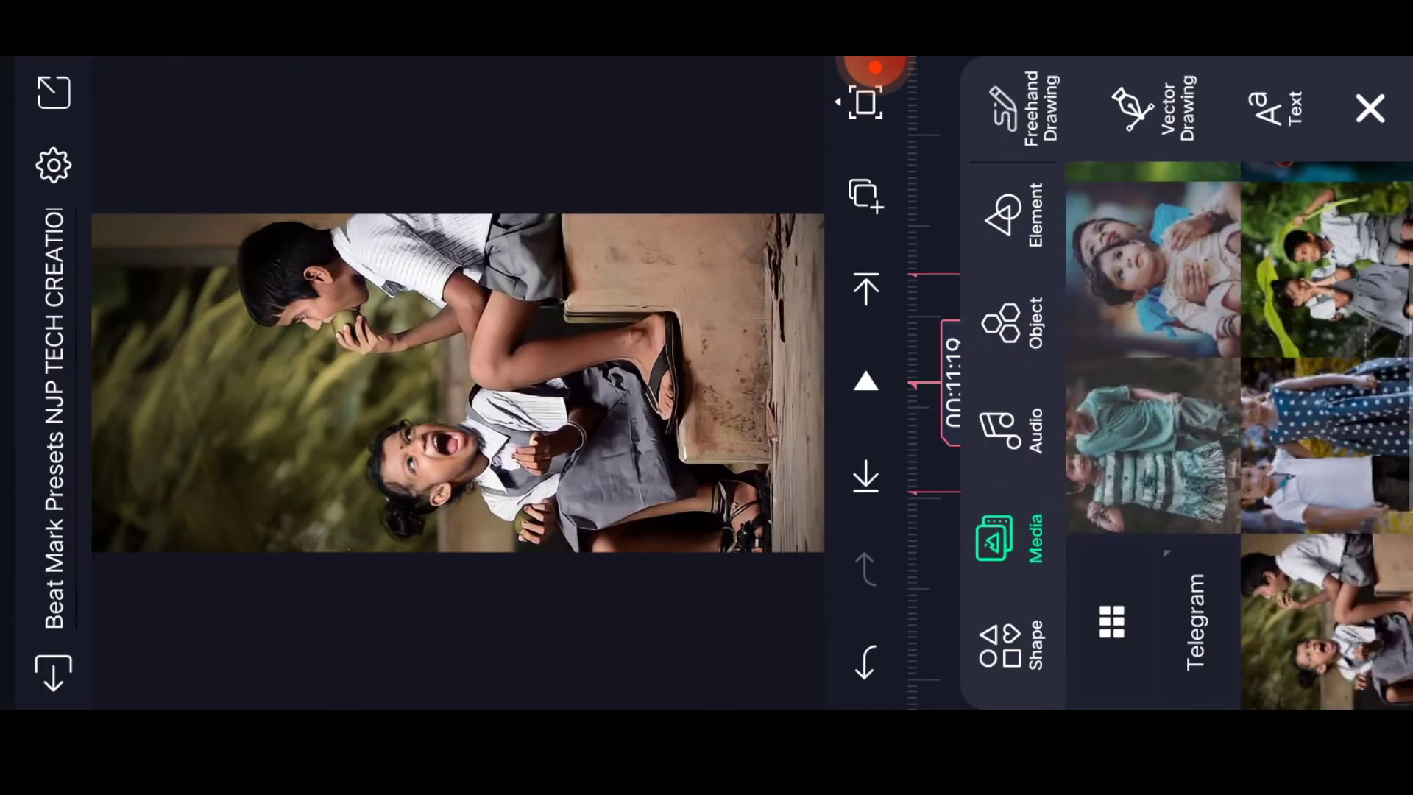
click(1325, 442)
click(53, 92)
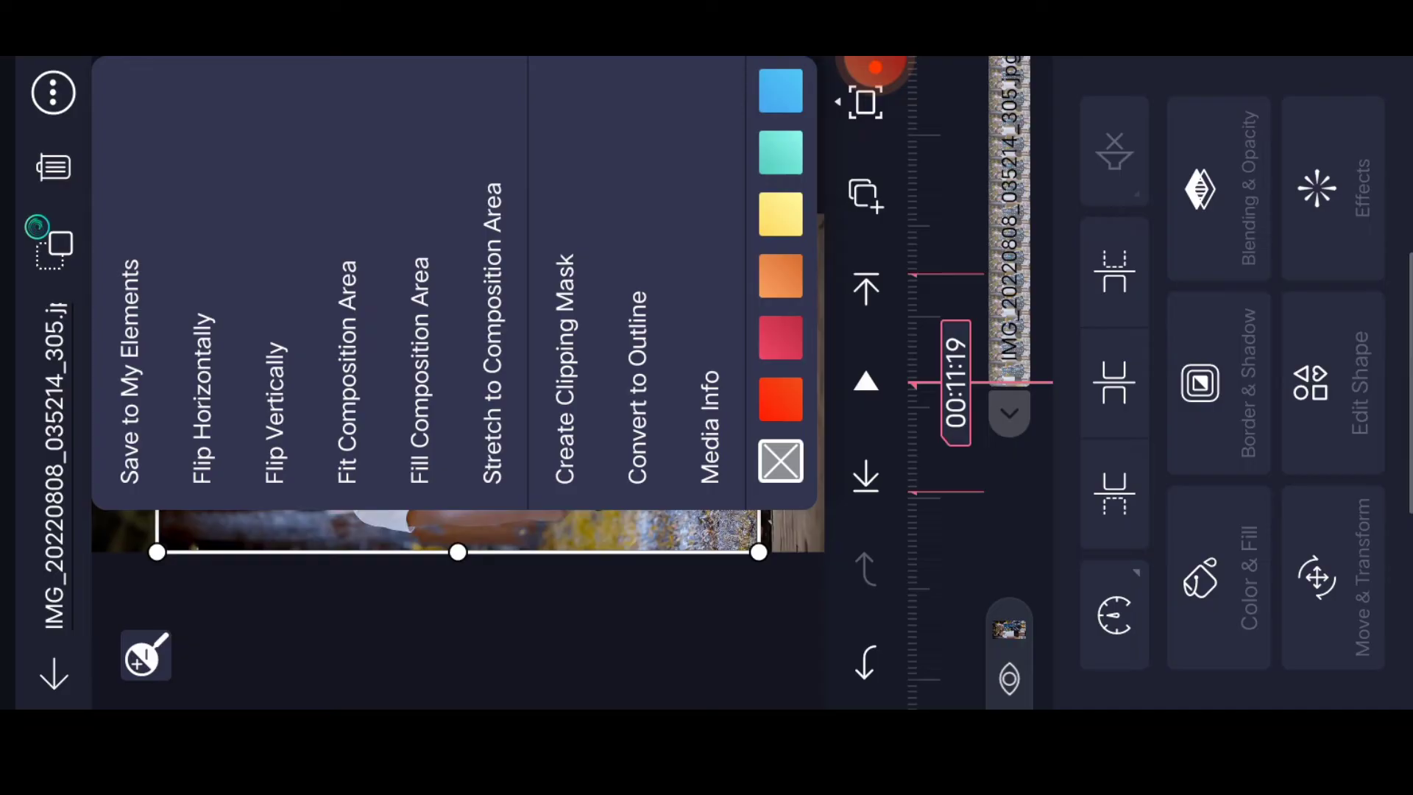
click(420, 364)
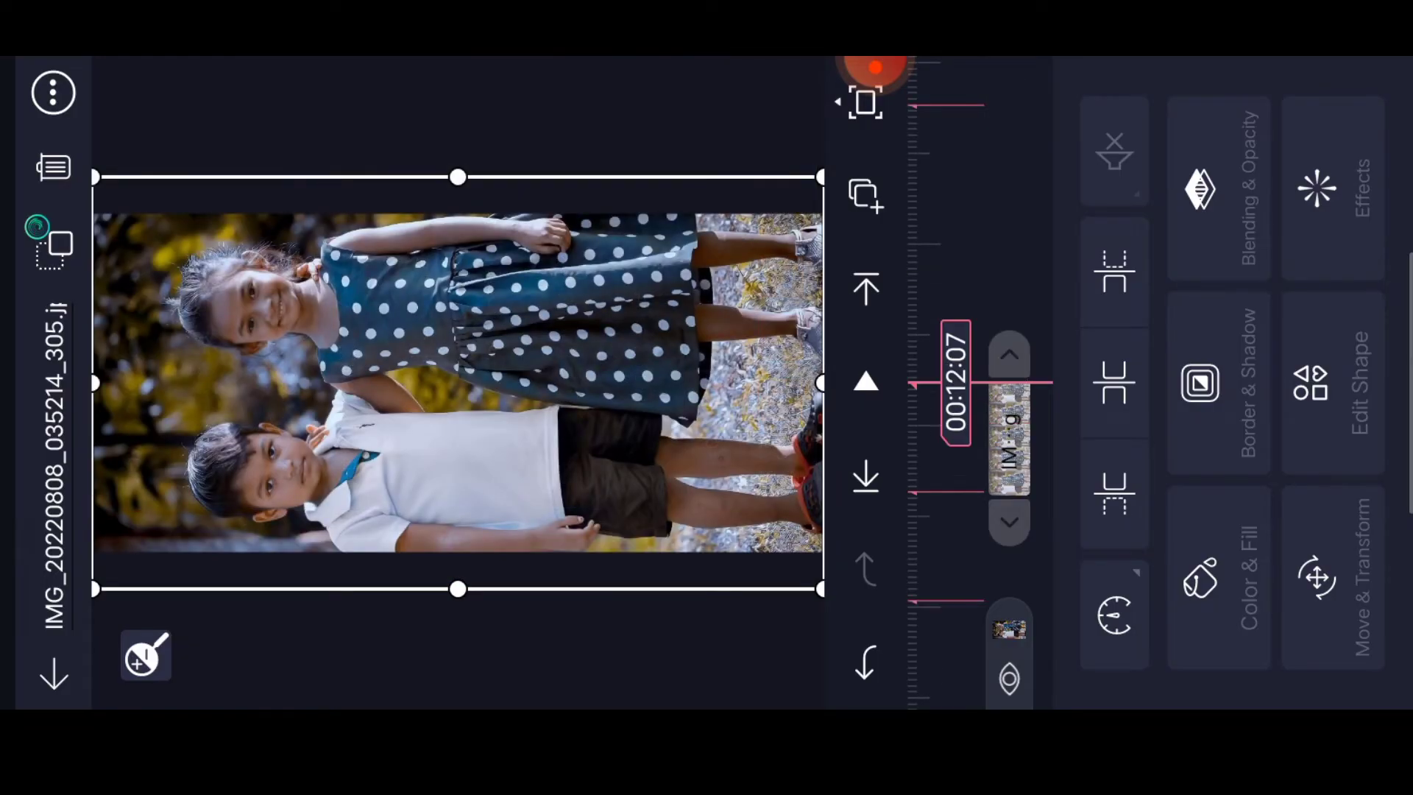
Step: Add the teal-shirt and striped-dress photo from Media as another layer
click(1333, 188)
click(53, 677)
click(1348, 119)
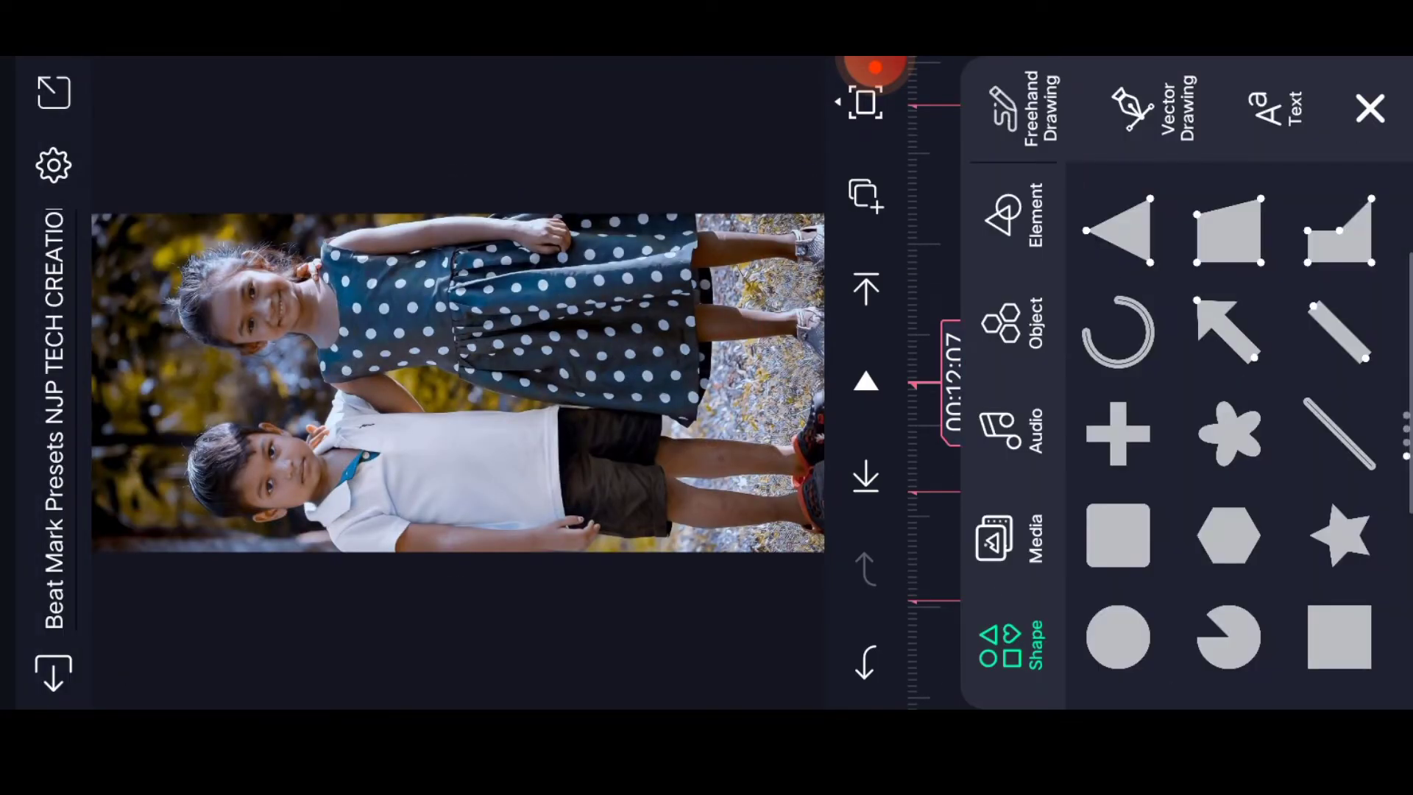
click(1008, 539)
click(1152, 448)
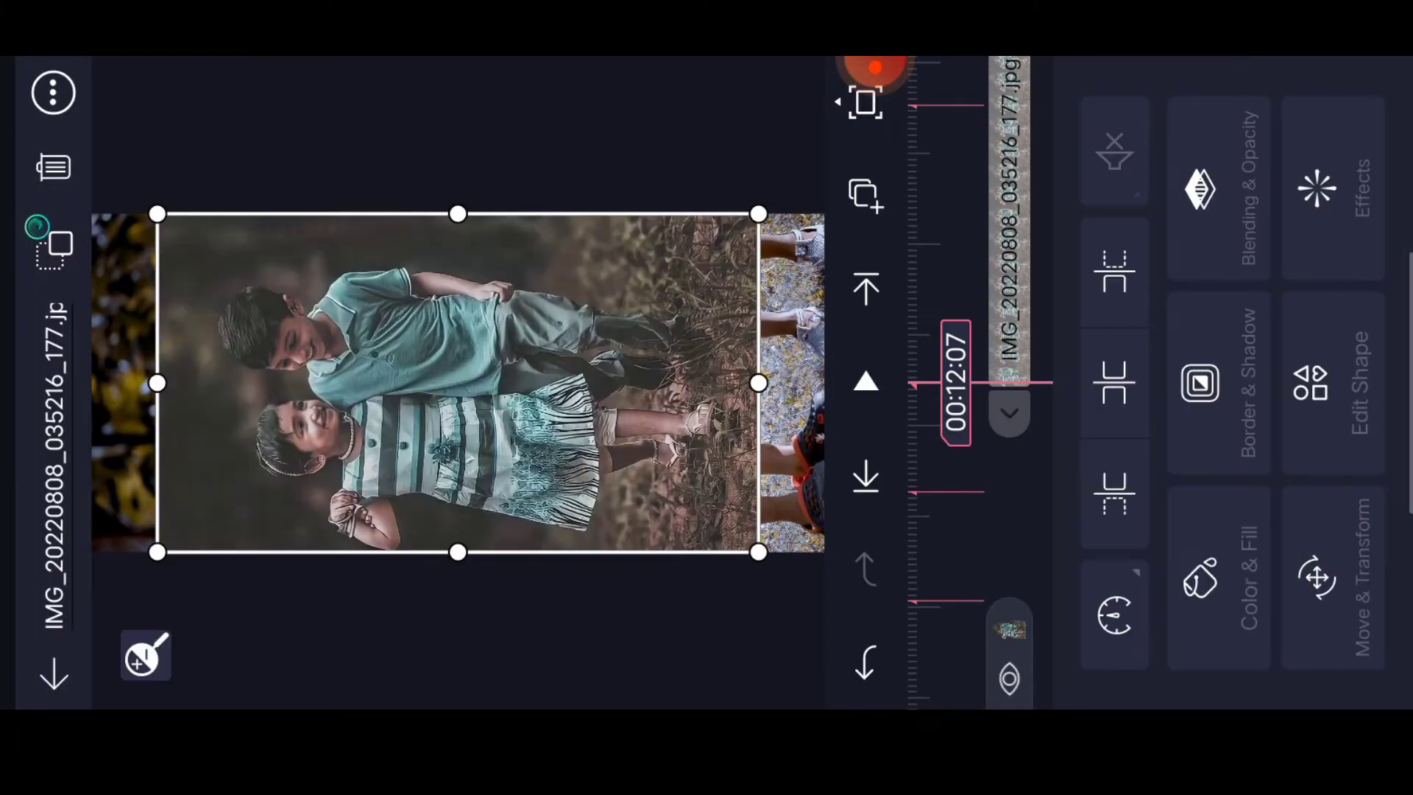
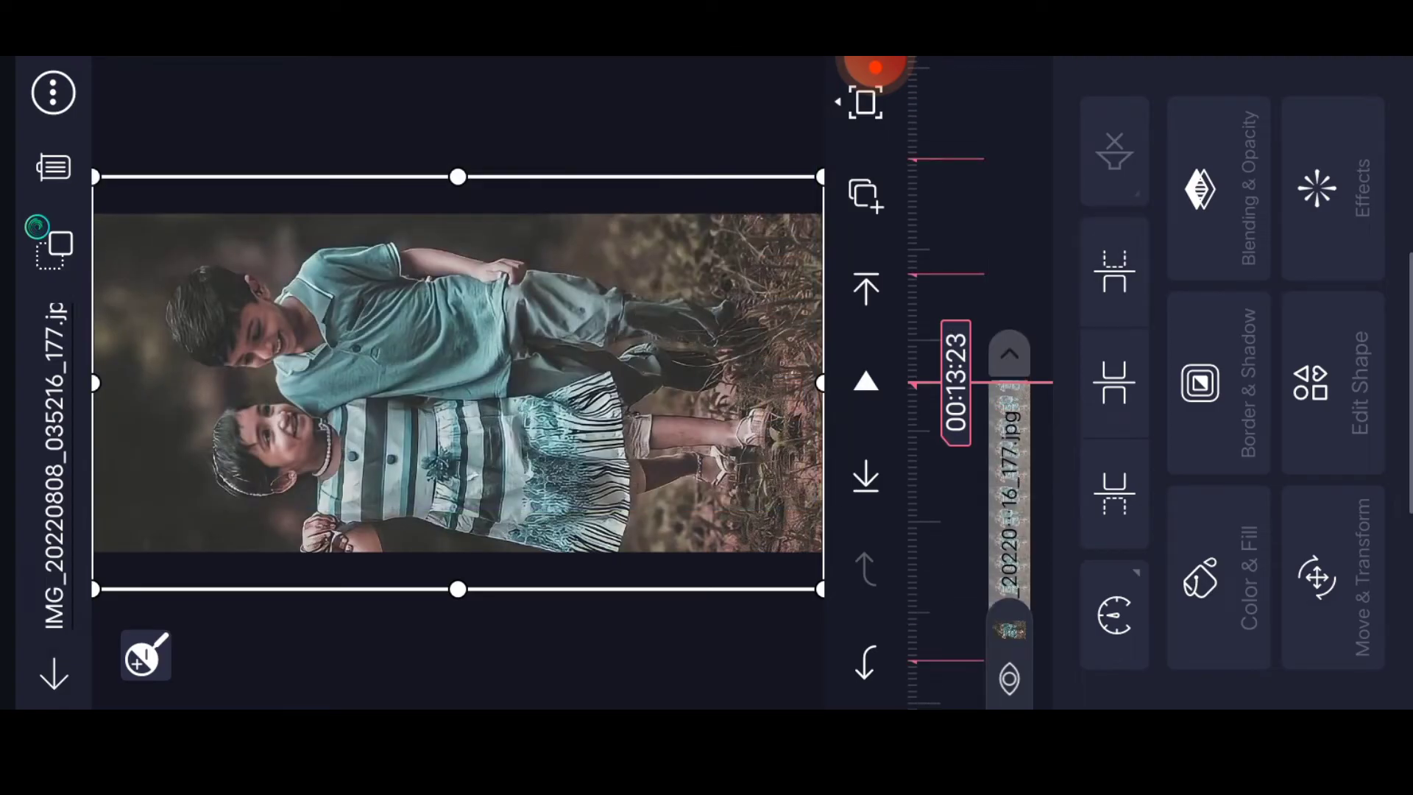
Step: Add the photo of the boy holding a baby as a new layer
click(53, 675)
click(1347, 120)
click(1008, 539)
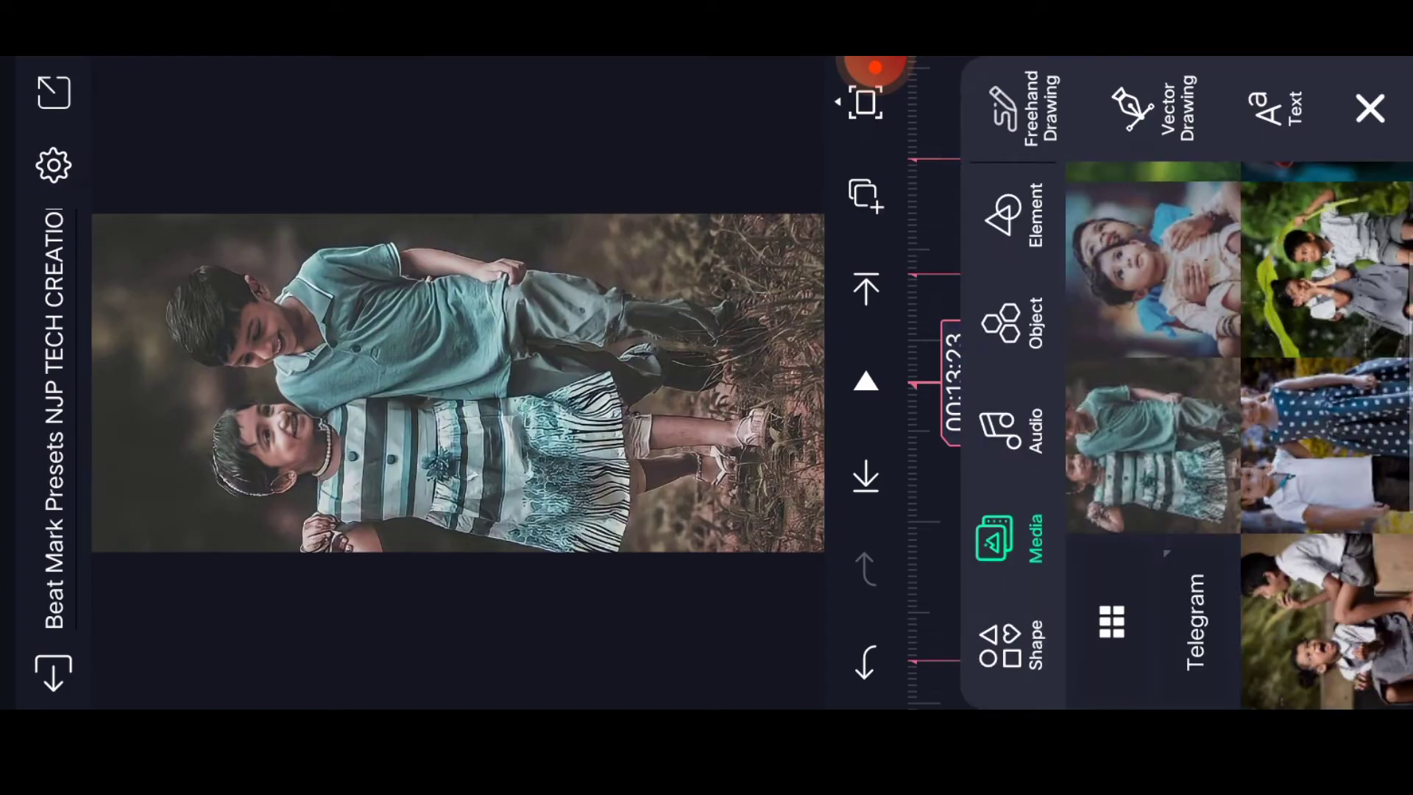
click(1149, 266)
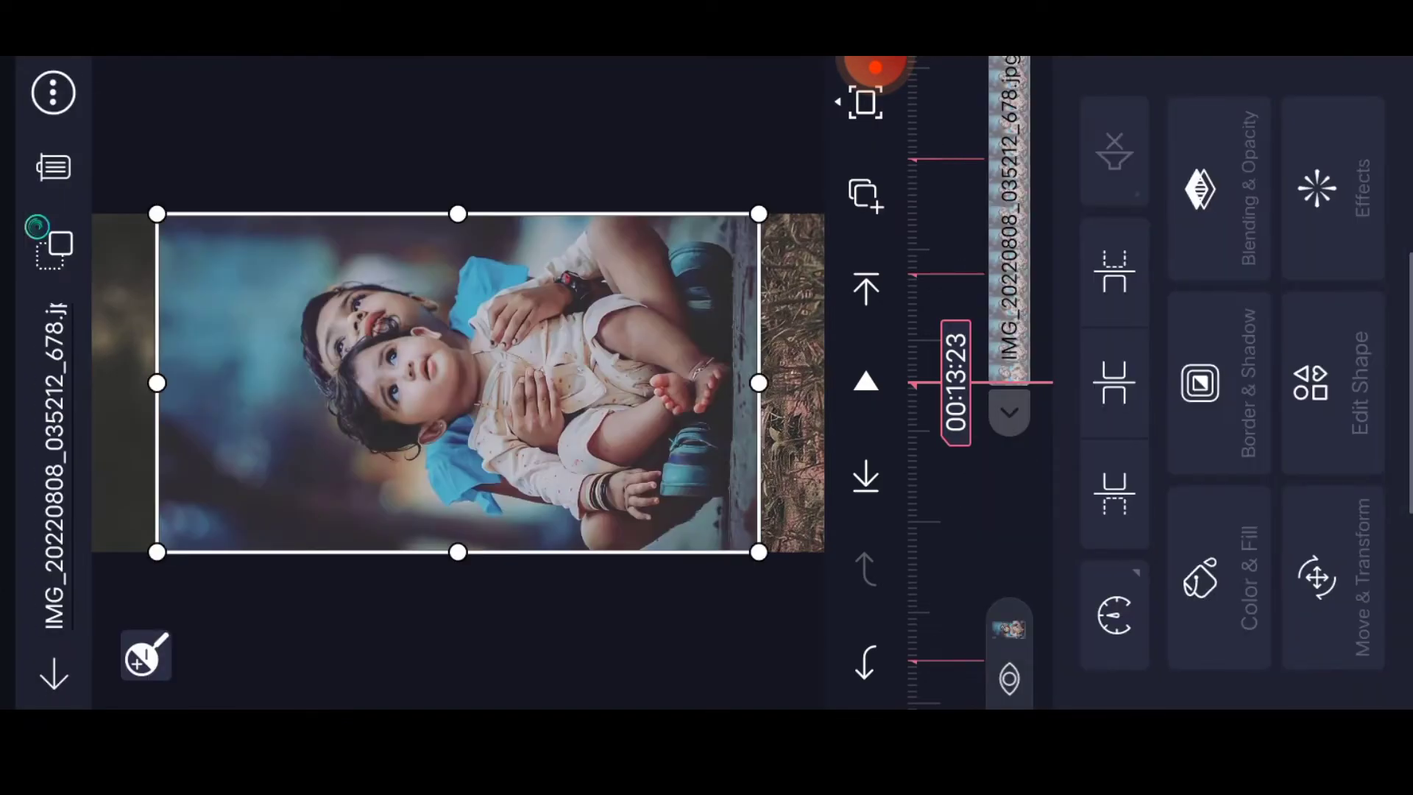
Step: Fit the baby photo to the frame width and trim its clip shorter
click(53, 93)
click(348, 375)
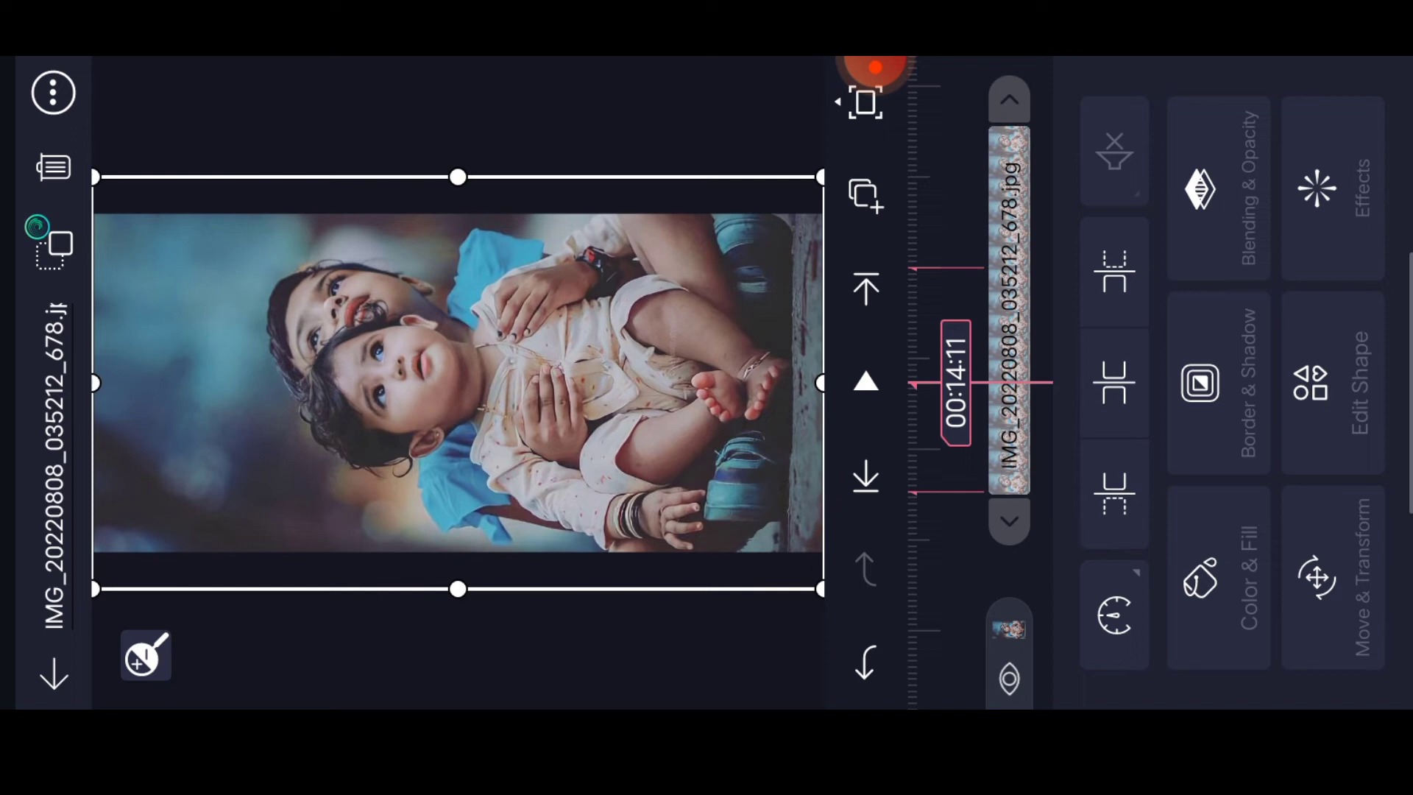
click(1116, 270)
click(53, 676)
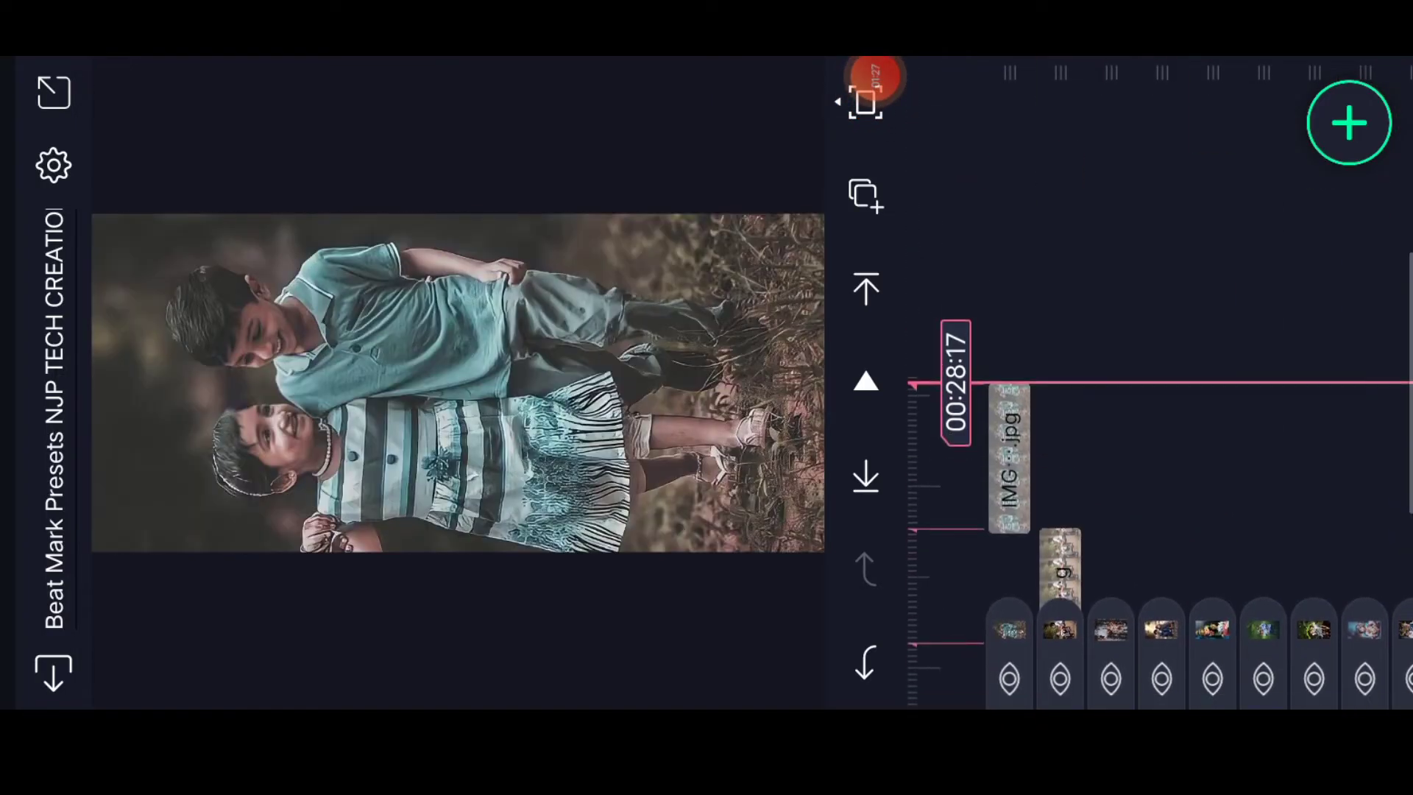
scroll(1160, 382, up, 3)
scroll(1161, 382, up, 5)
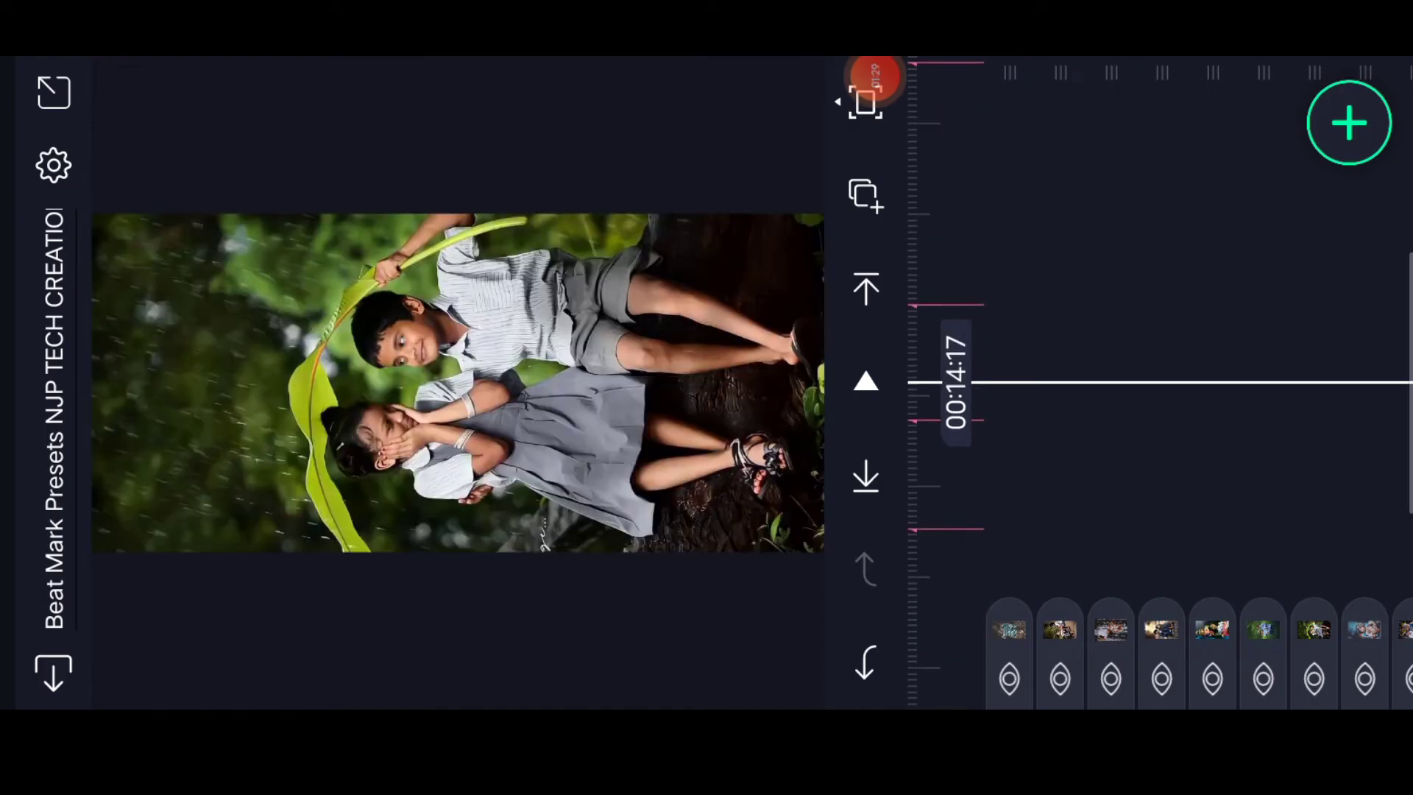
Step: Copy the polka-dot dress photo's Glow Scan and Zoom Blur effects, then exit
click(876, 76)
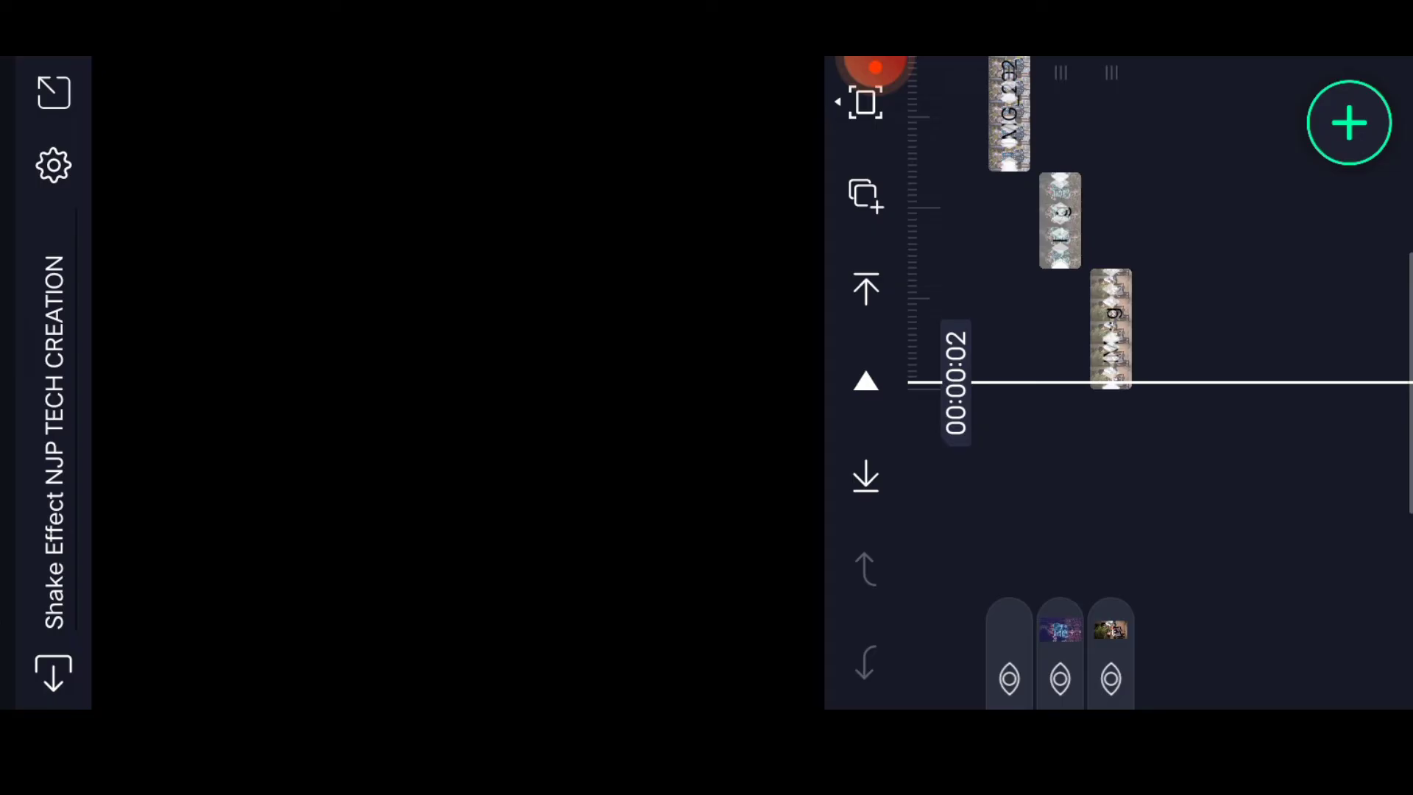
scroll(1160, 442, up, 3)
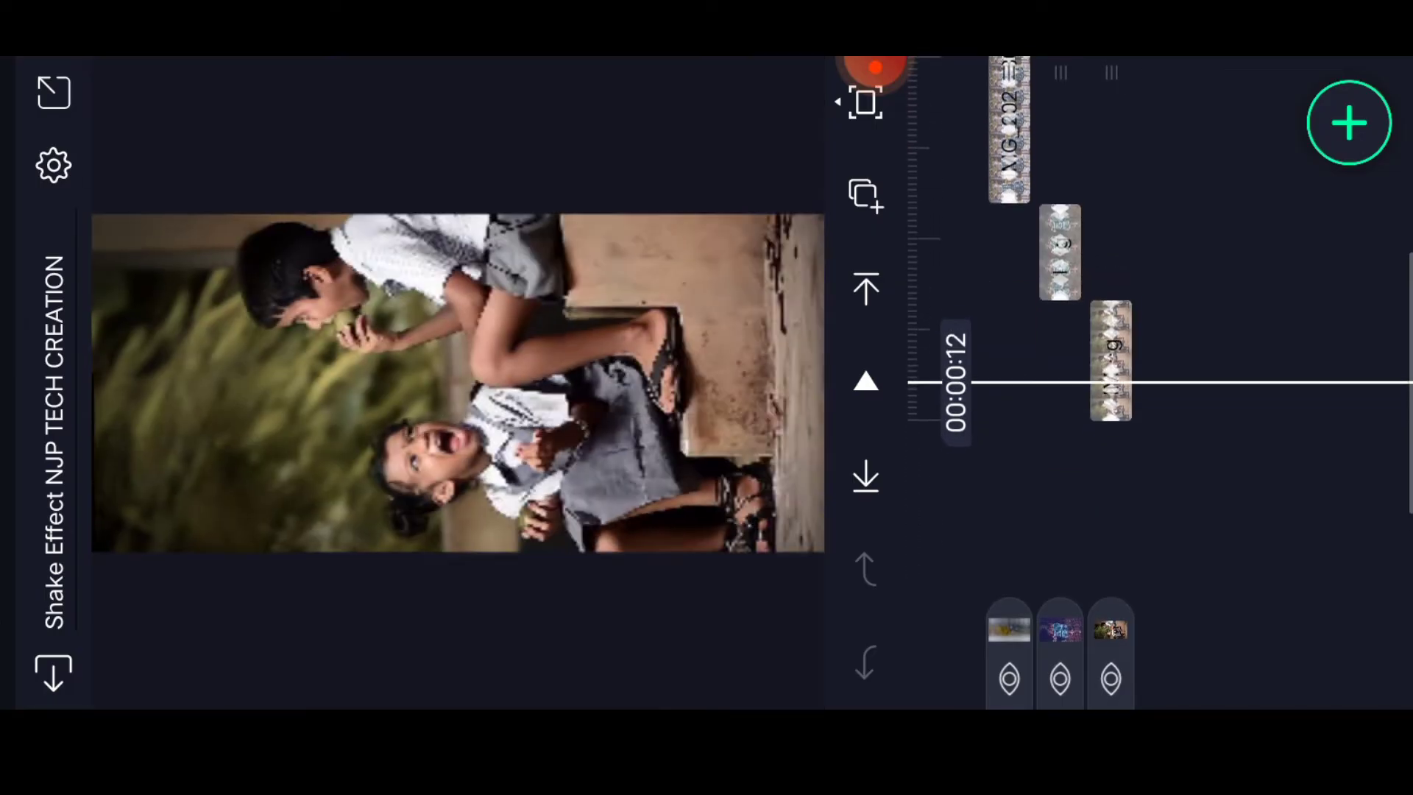
scroll(1160, 442, down, 5)
click(1010, 497)
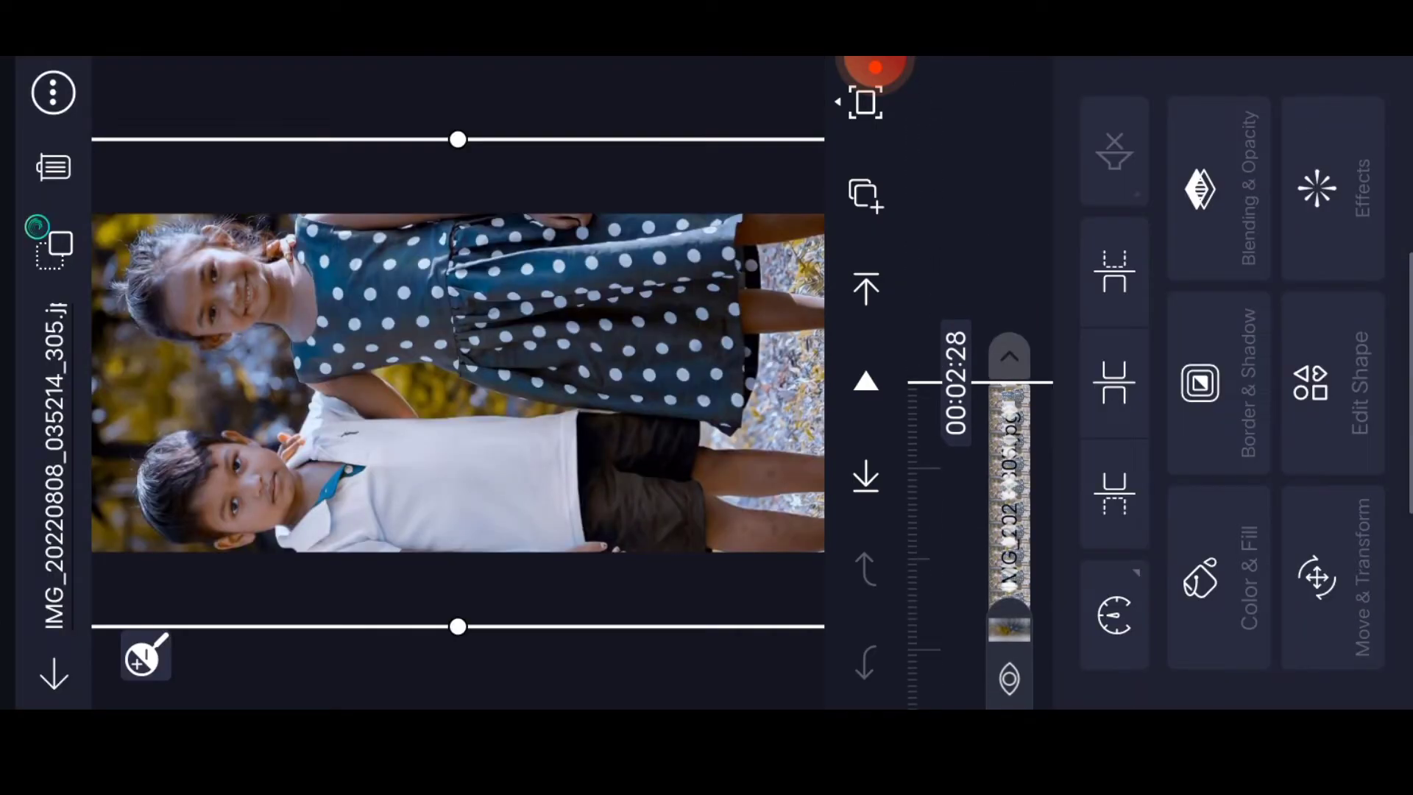
click(1331, 189)
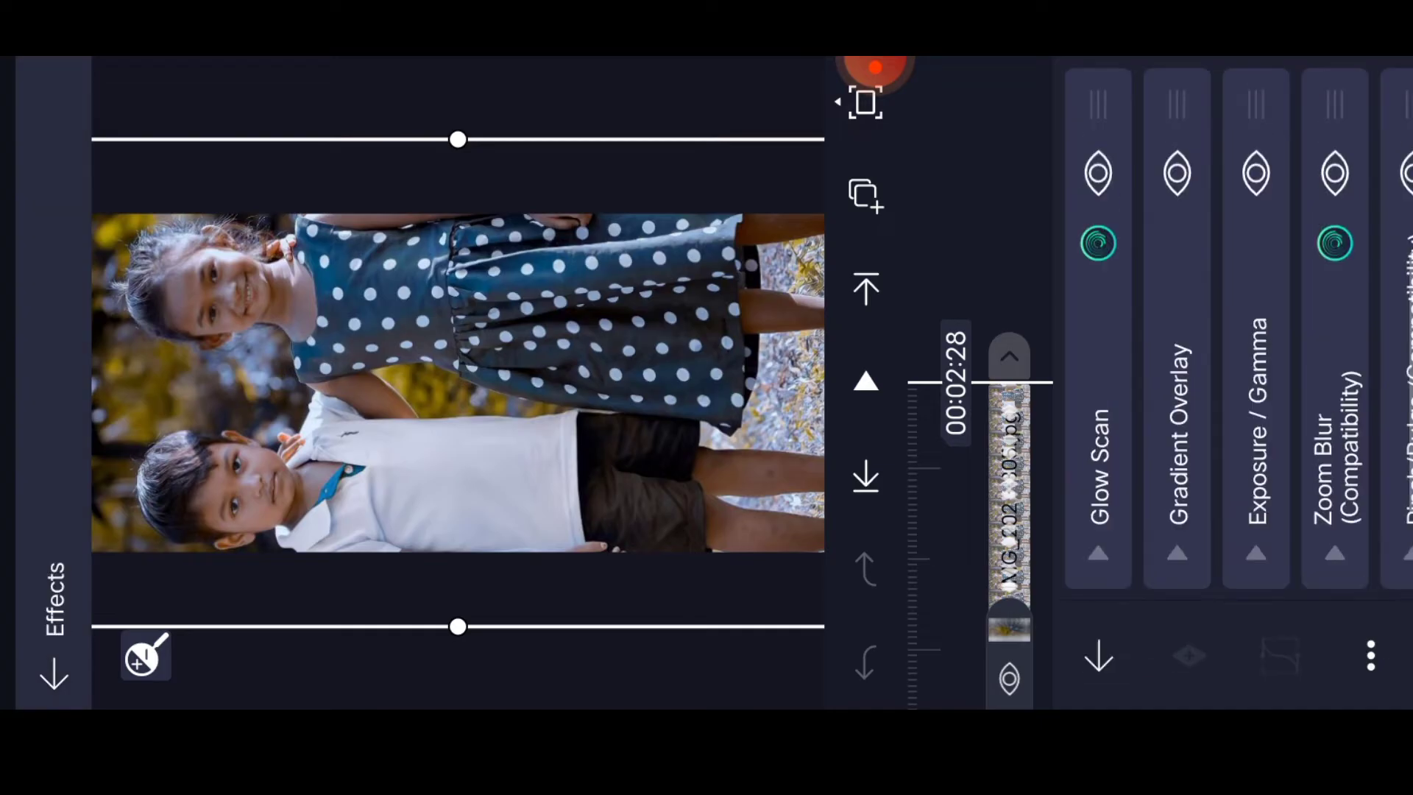
click(1371, 656)
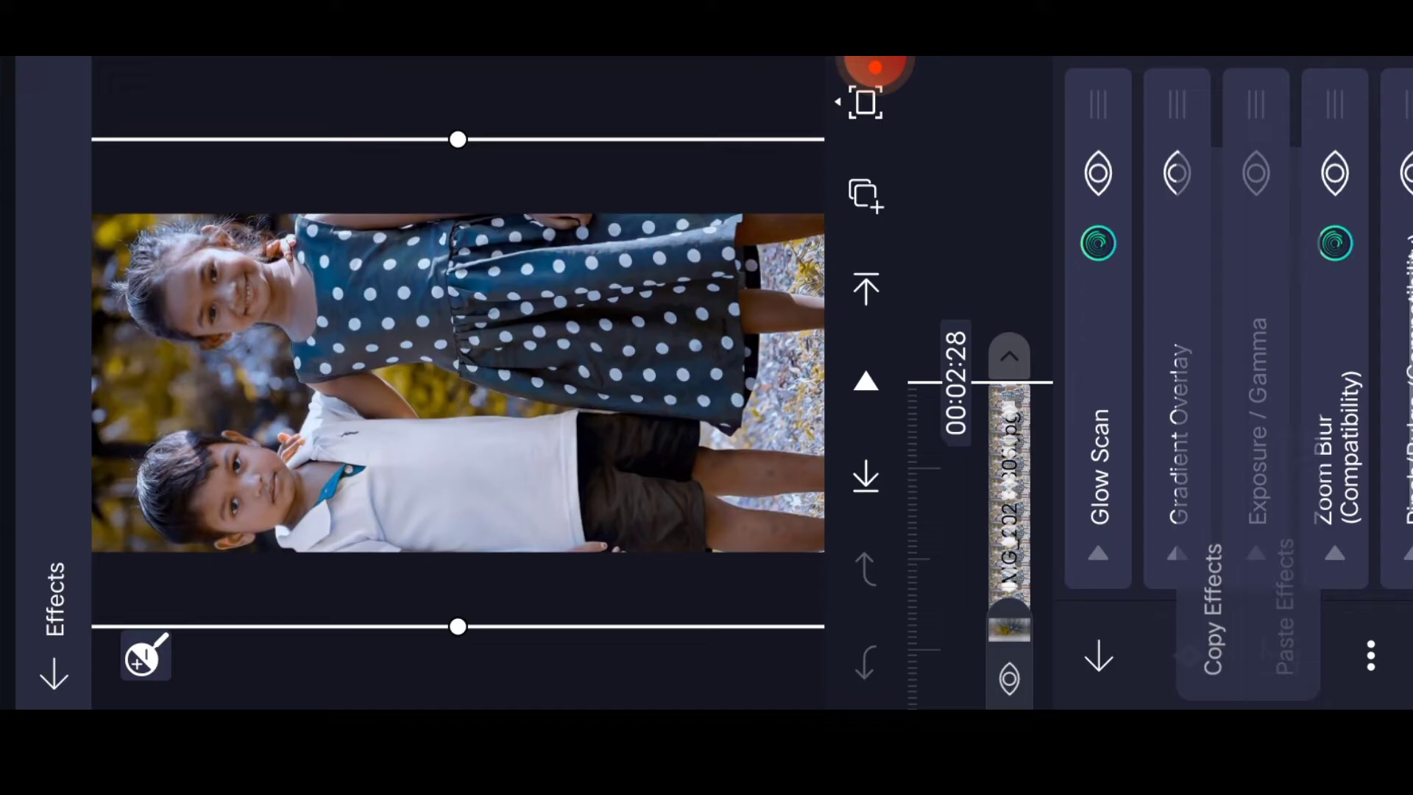
click(1099, 657)
click(54, 677)
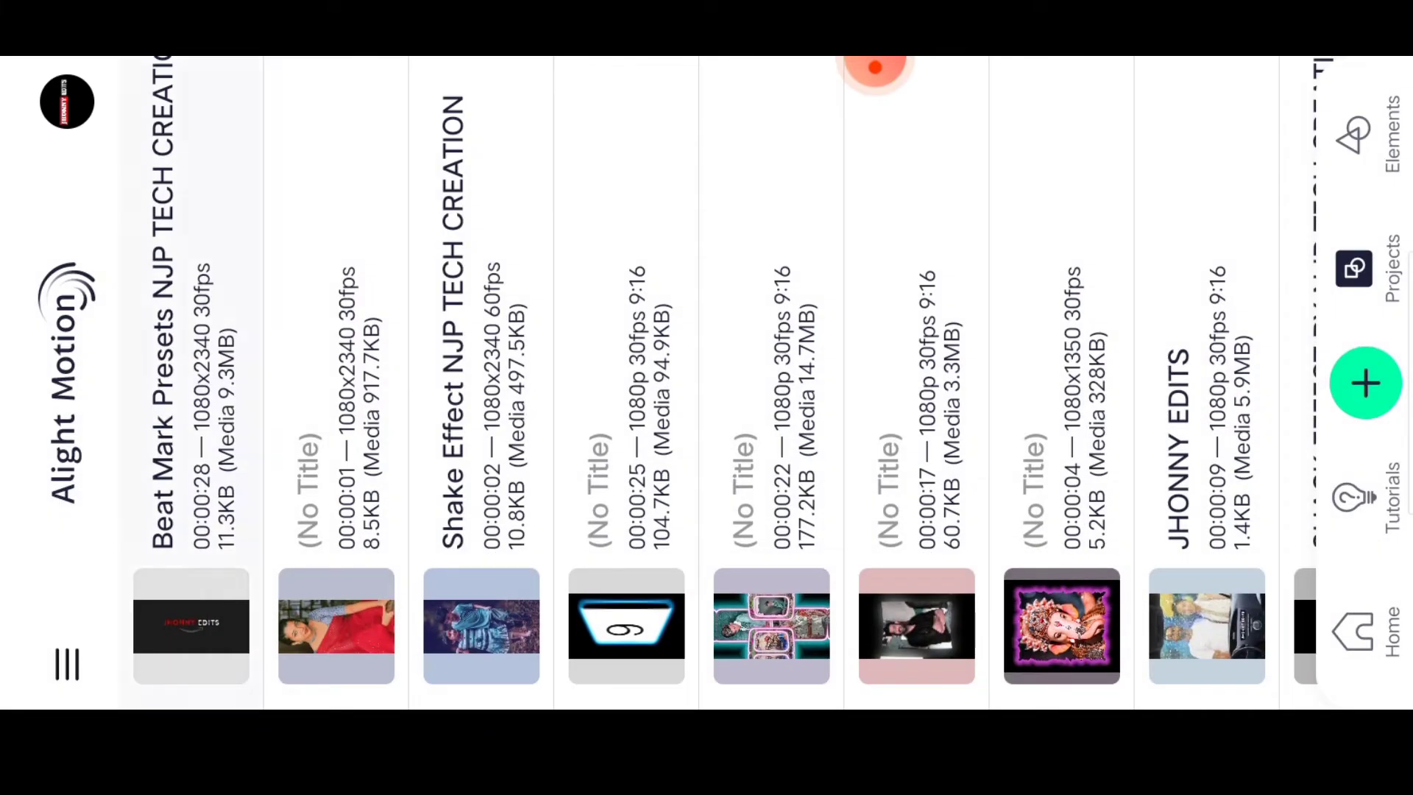
Step: Open Beat Mark Presets and show the rug photo clip's effects list
click(192, 627)
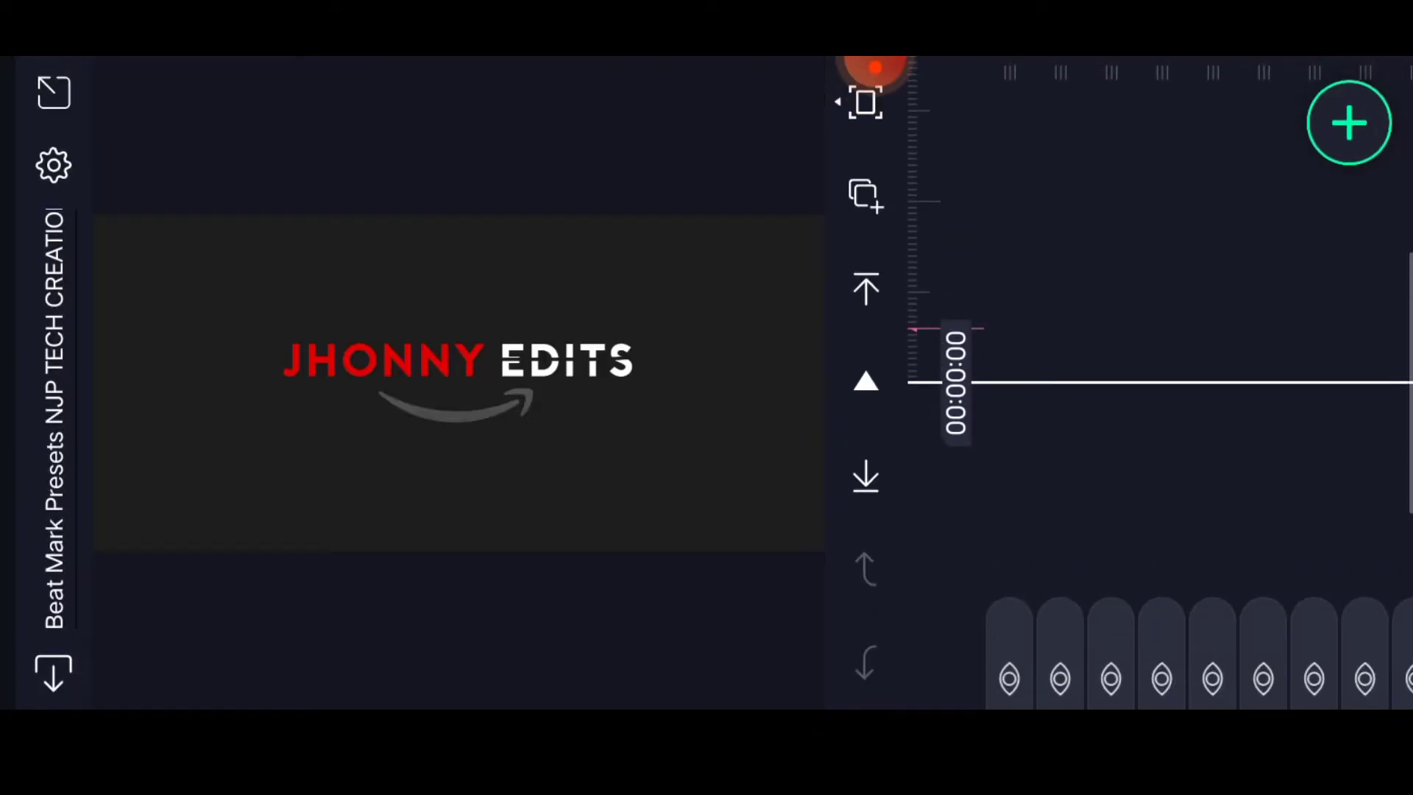
scroll(1160, 441, up, 10)
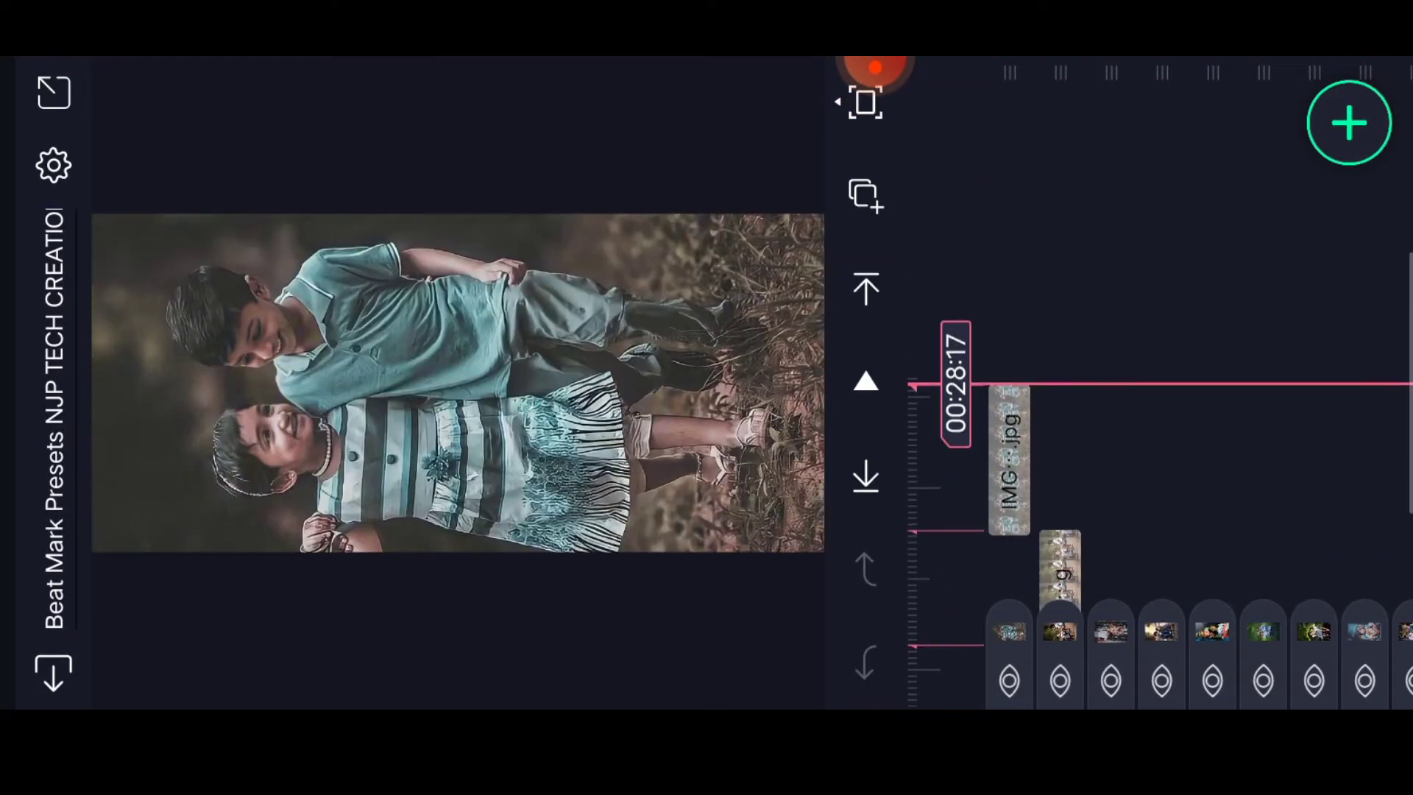
scroll(1160, 387, down, 3)
scroll(1160, 388, down, 2)
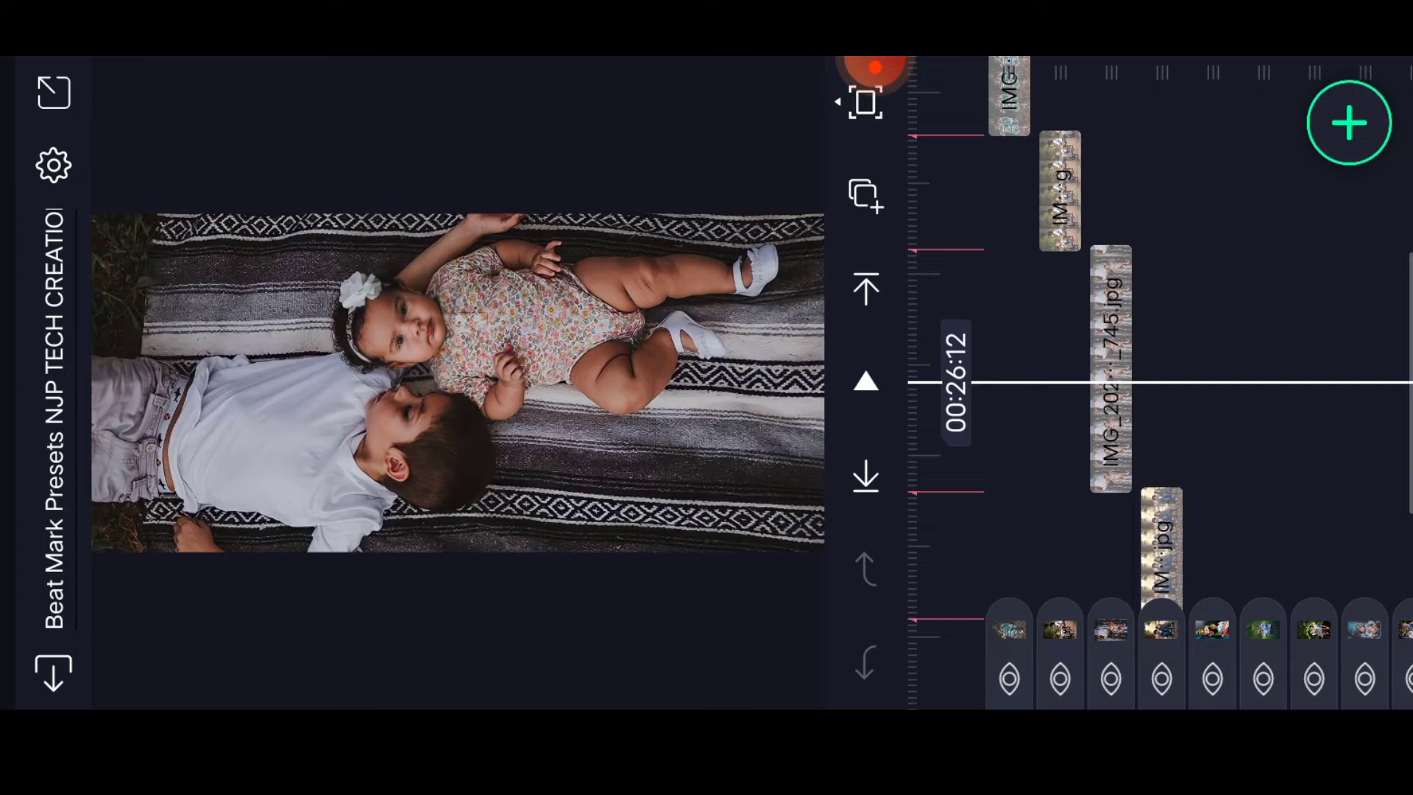
scroll(1159, 376, down, 2)
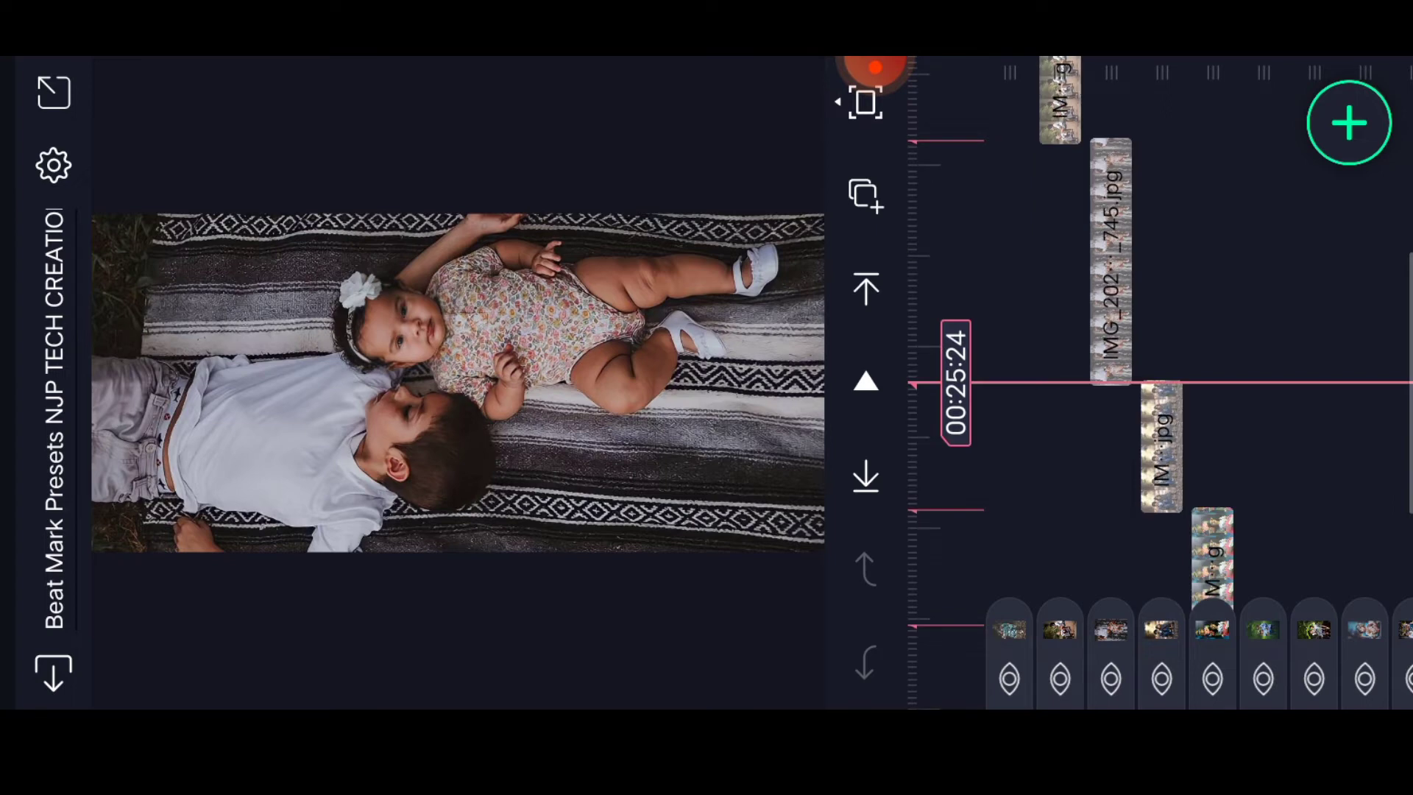
click(1112, 260)
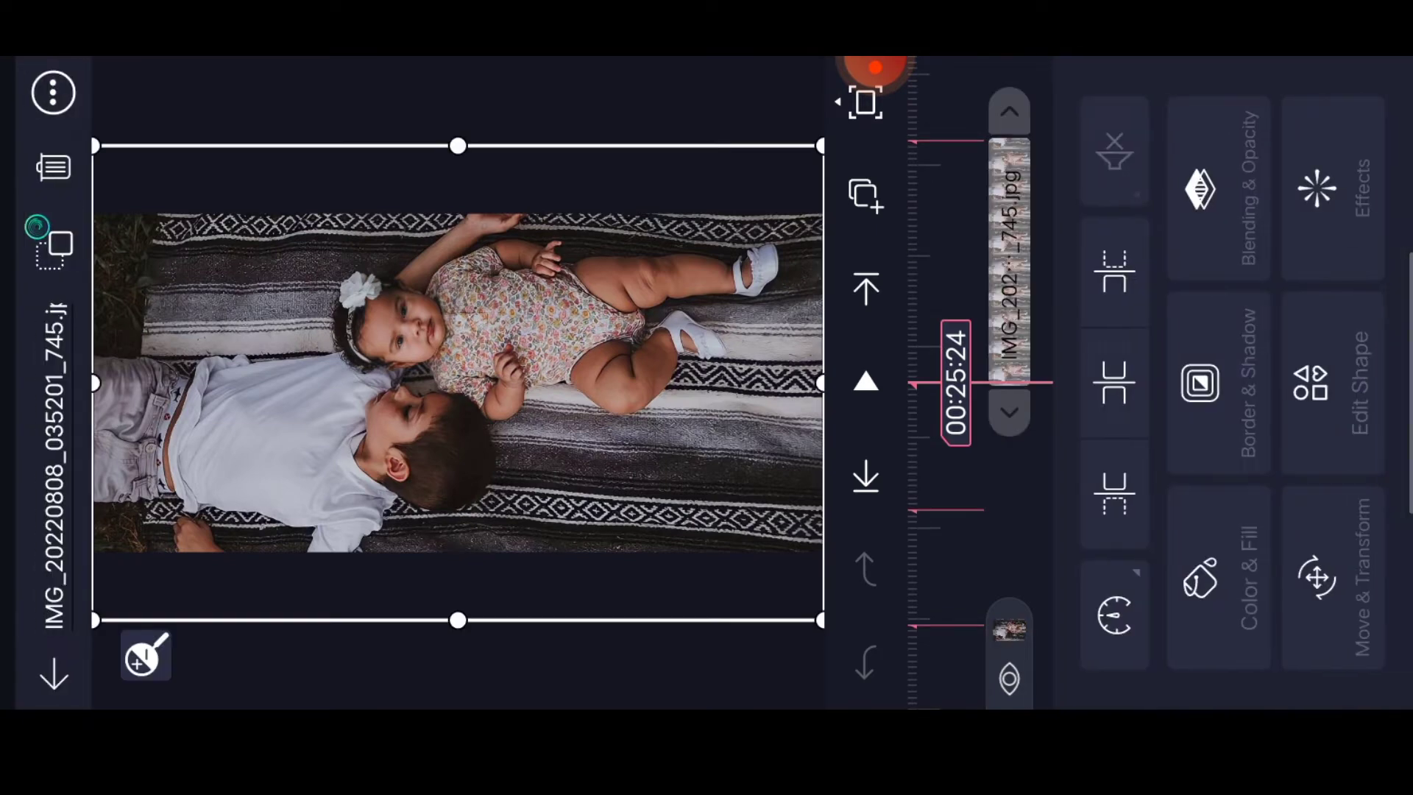
click(1330, 189)
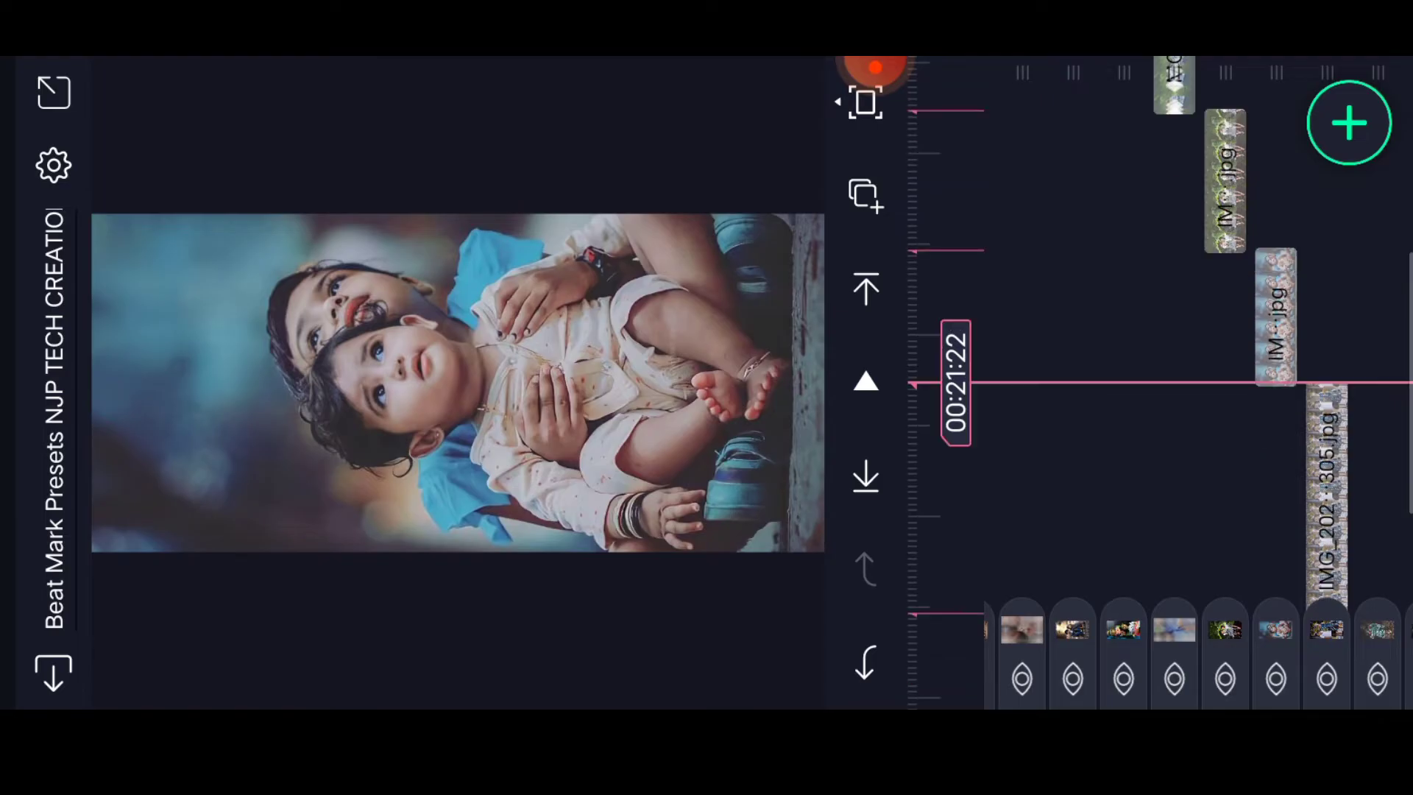
scroll(1160, 387, left, 3)
scroll(1160, 387, left, 1)
scroll(1159, 387, left, 1)
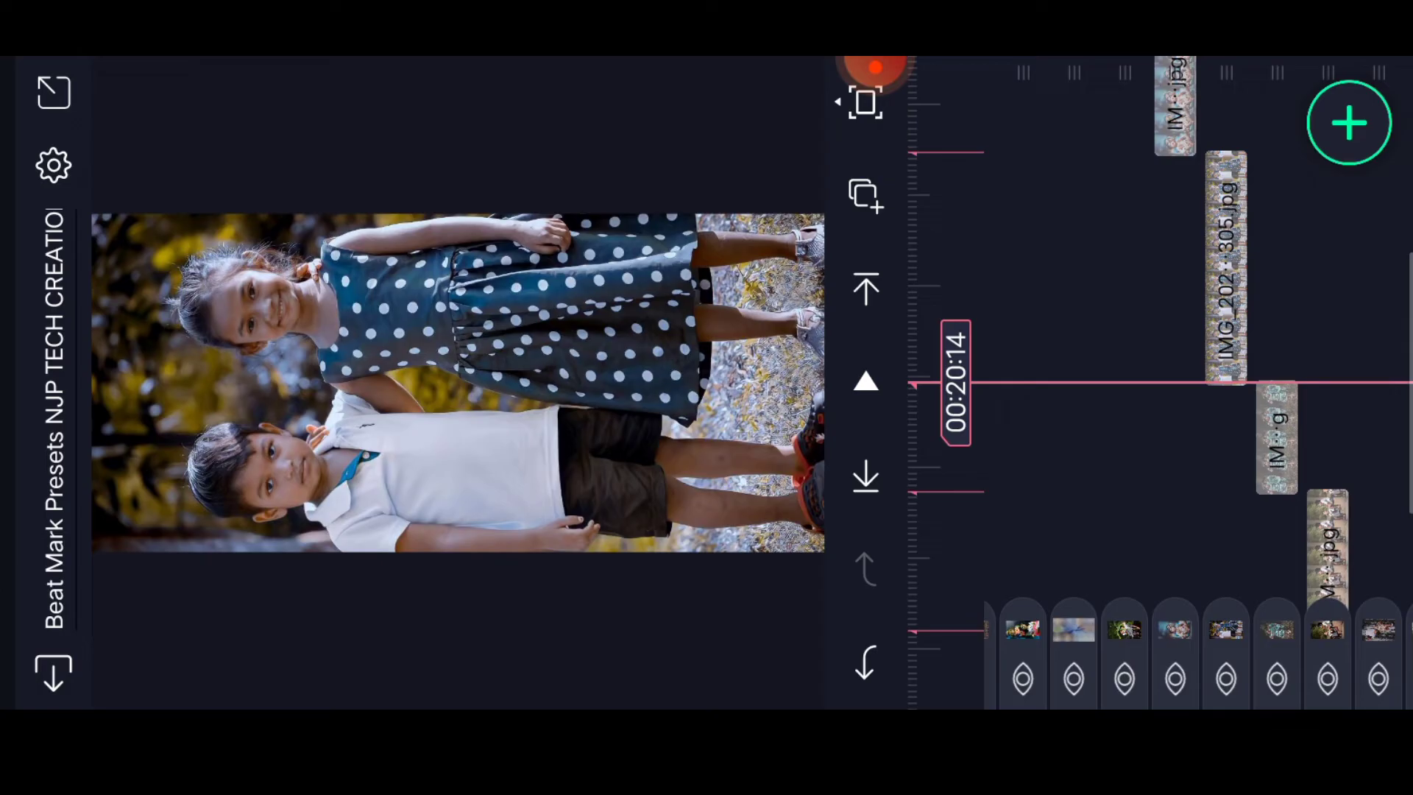
scroll(1199, 382, right, 1)
Step: Paste the copied effects onto the polka-dot dress photo clip
click(1192, 266)
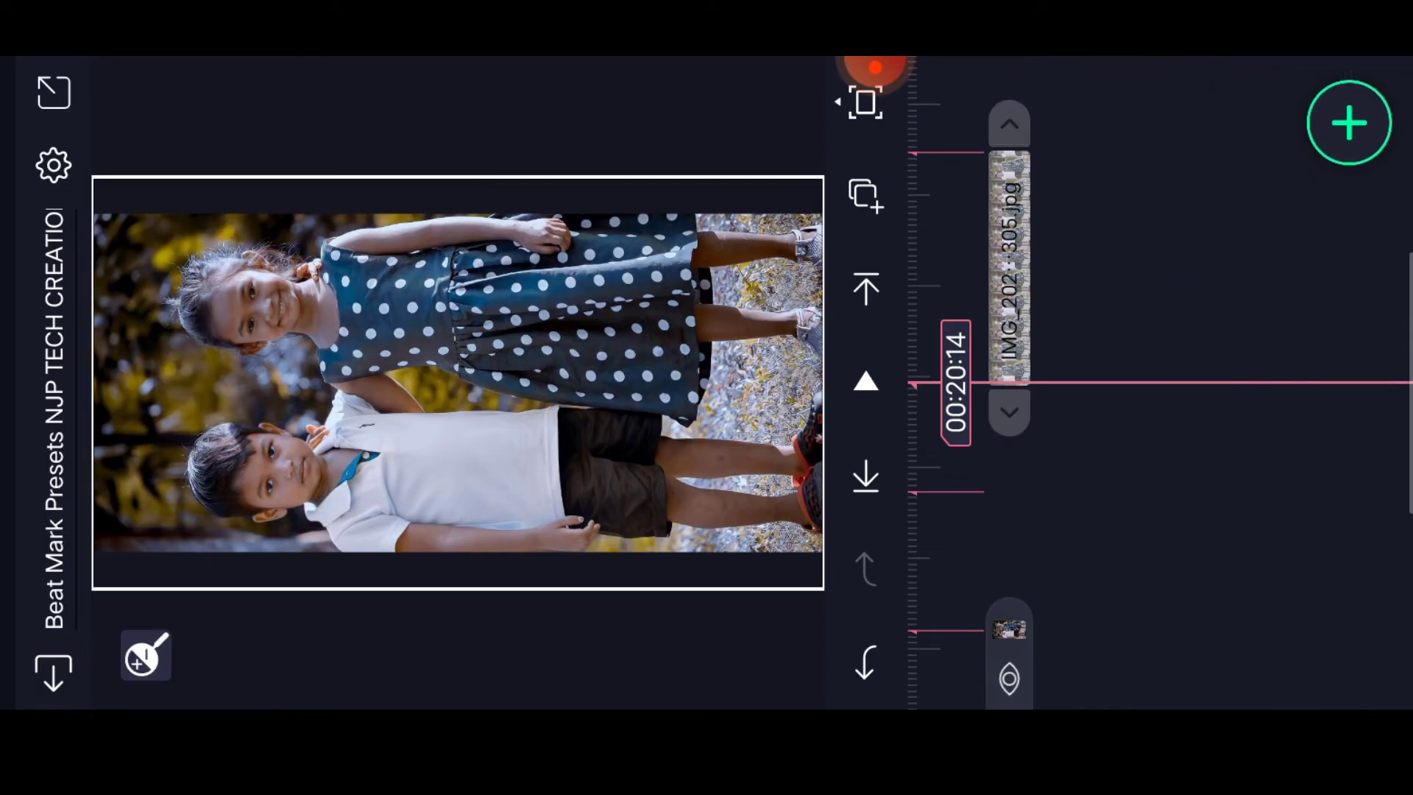
click(1331, 188)
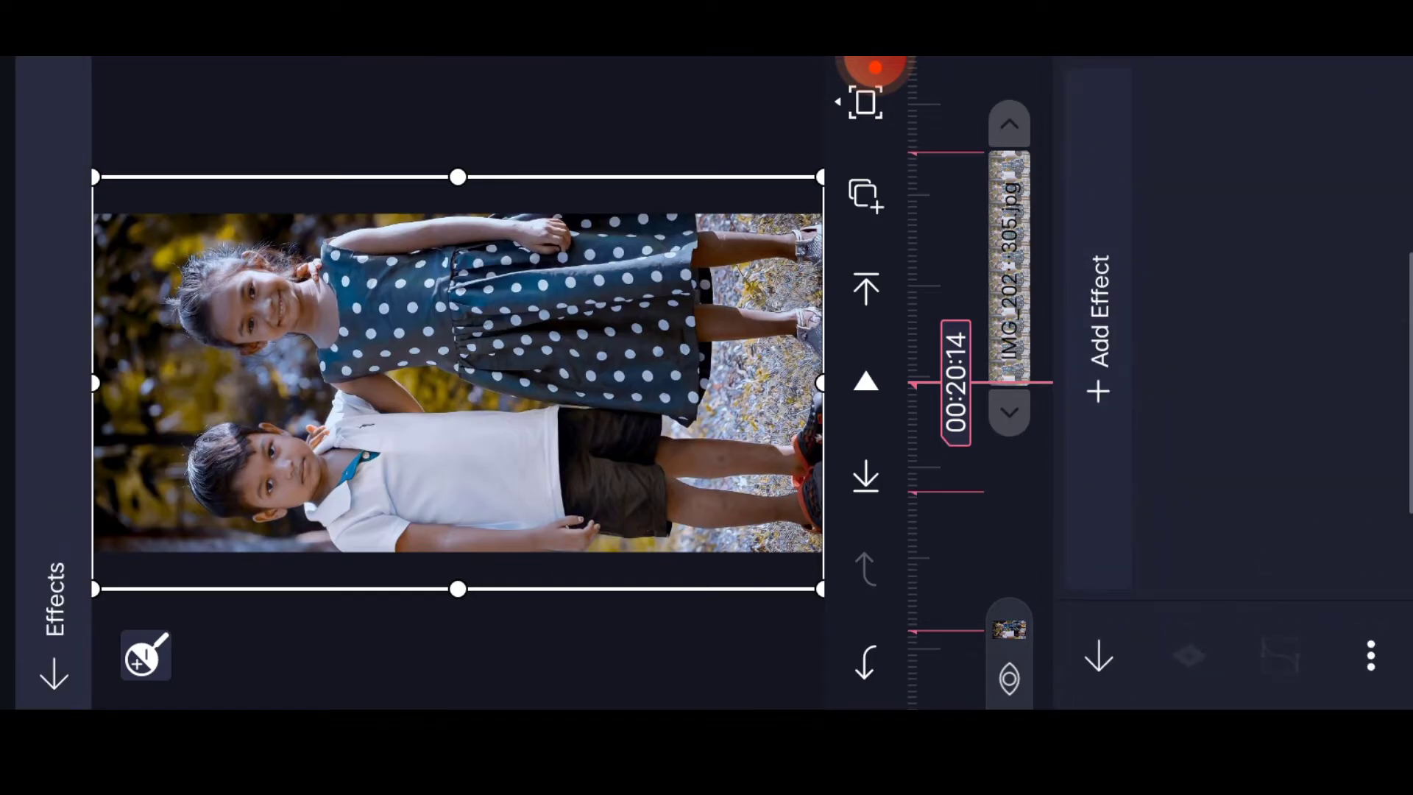
click(1371, 656)
click(1287, 607)
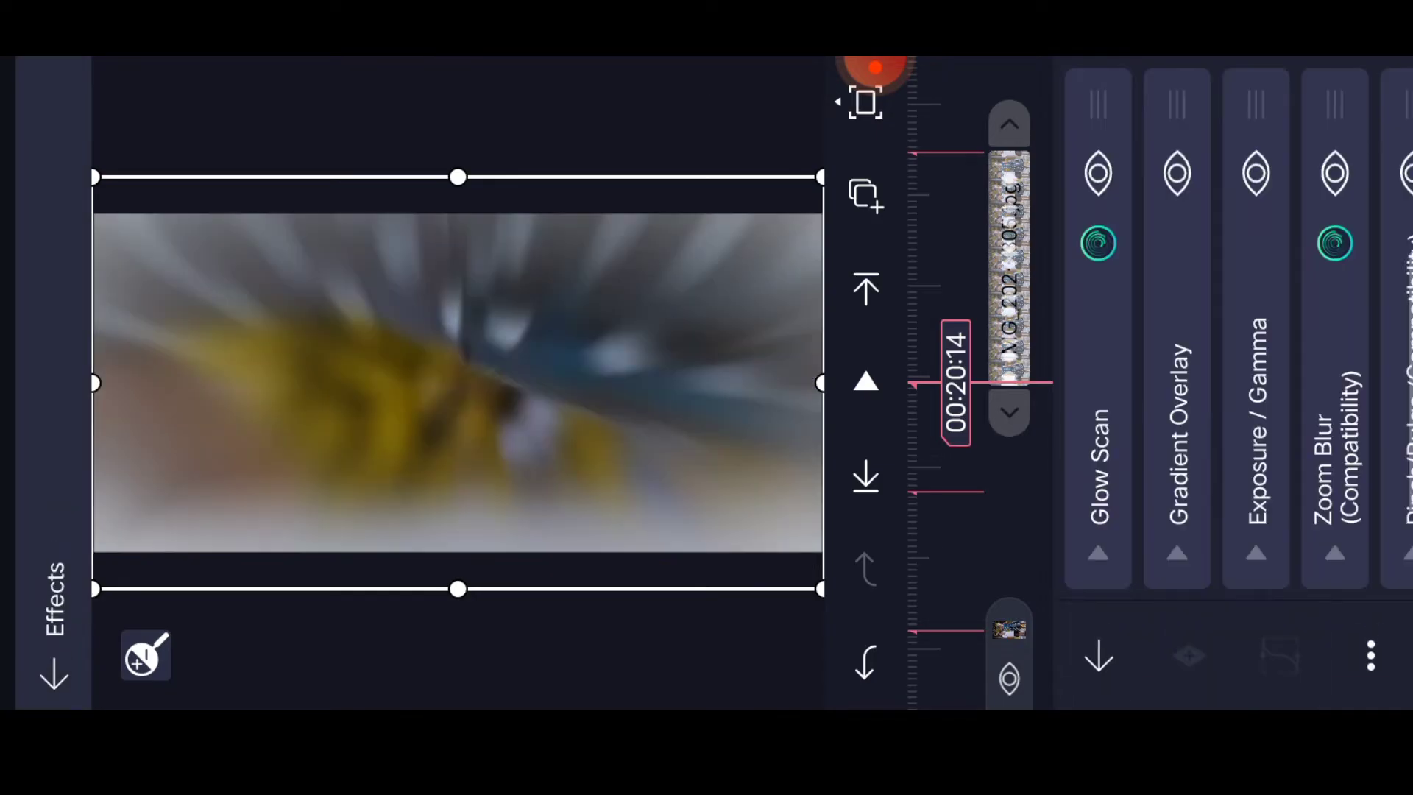
click(54, 675)
Step: Scrub to the rug photo and paste the same effects onto it
drag(1215, 497, 1215, 377)
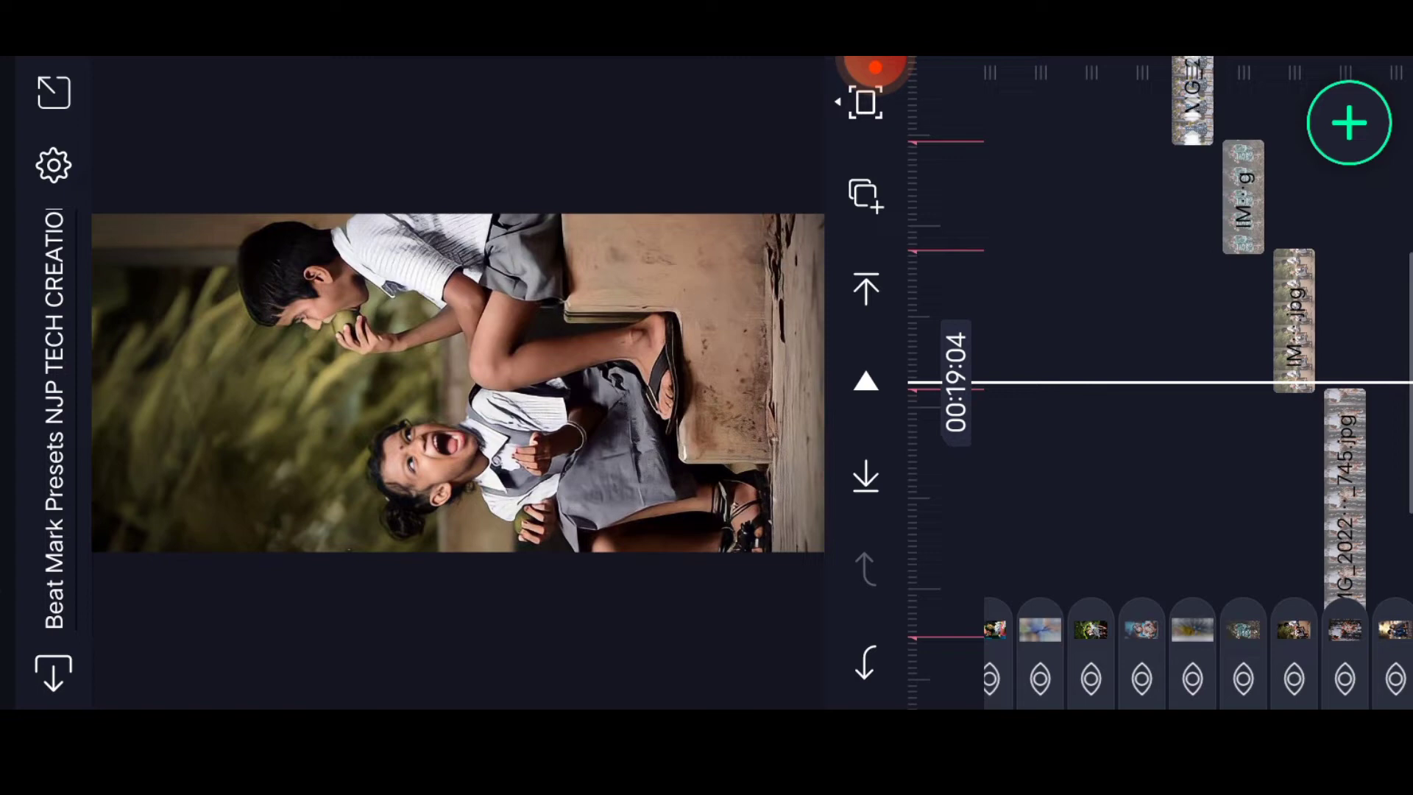
drag(1160, 497, 1160, 276)
drag(1270, 442, 1138, 442)
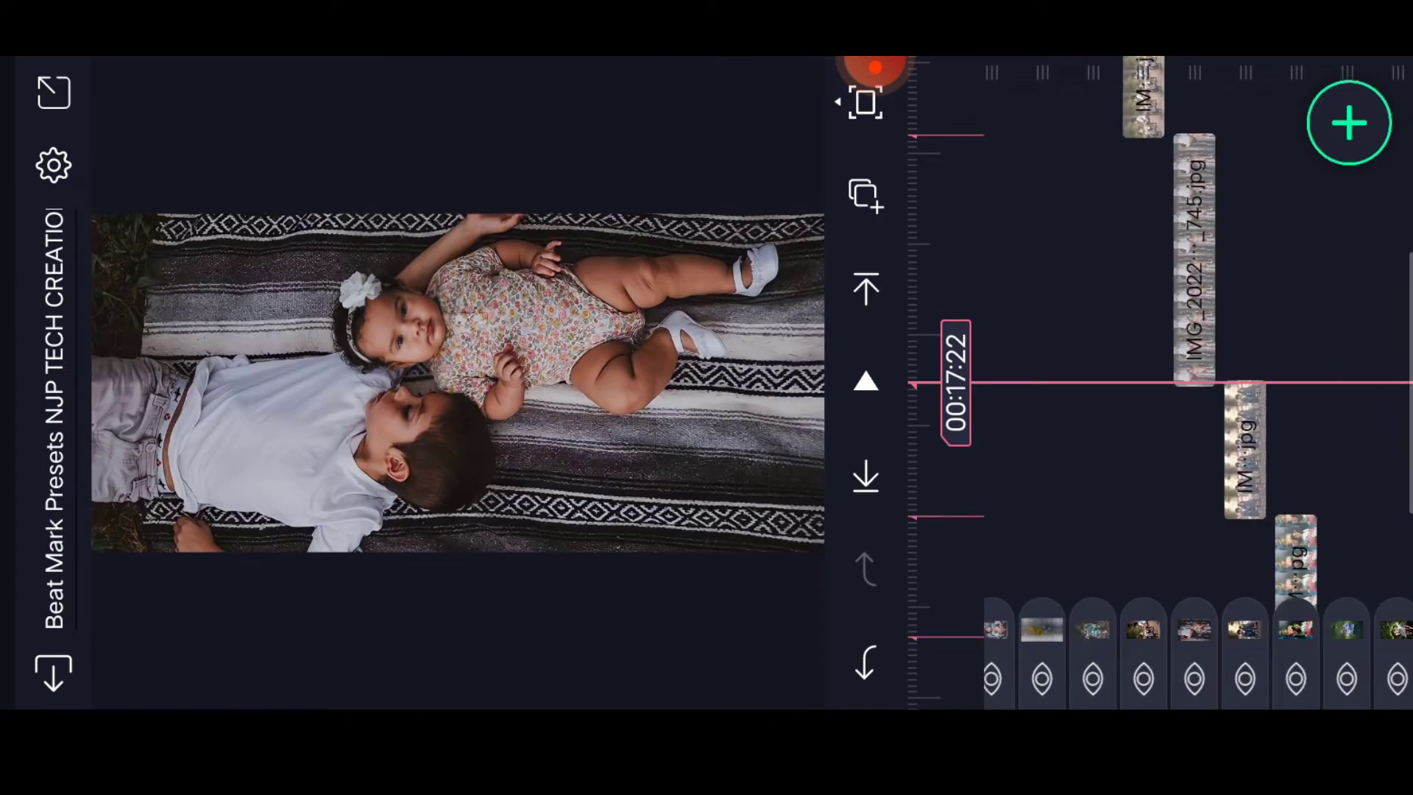
click(1194, 260)
click(1334, 187)
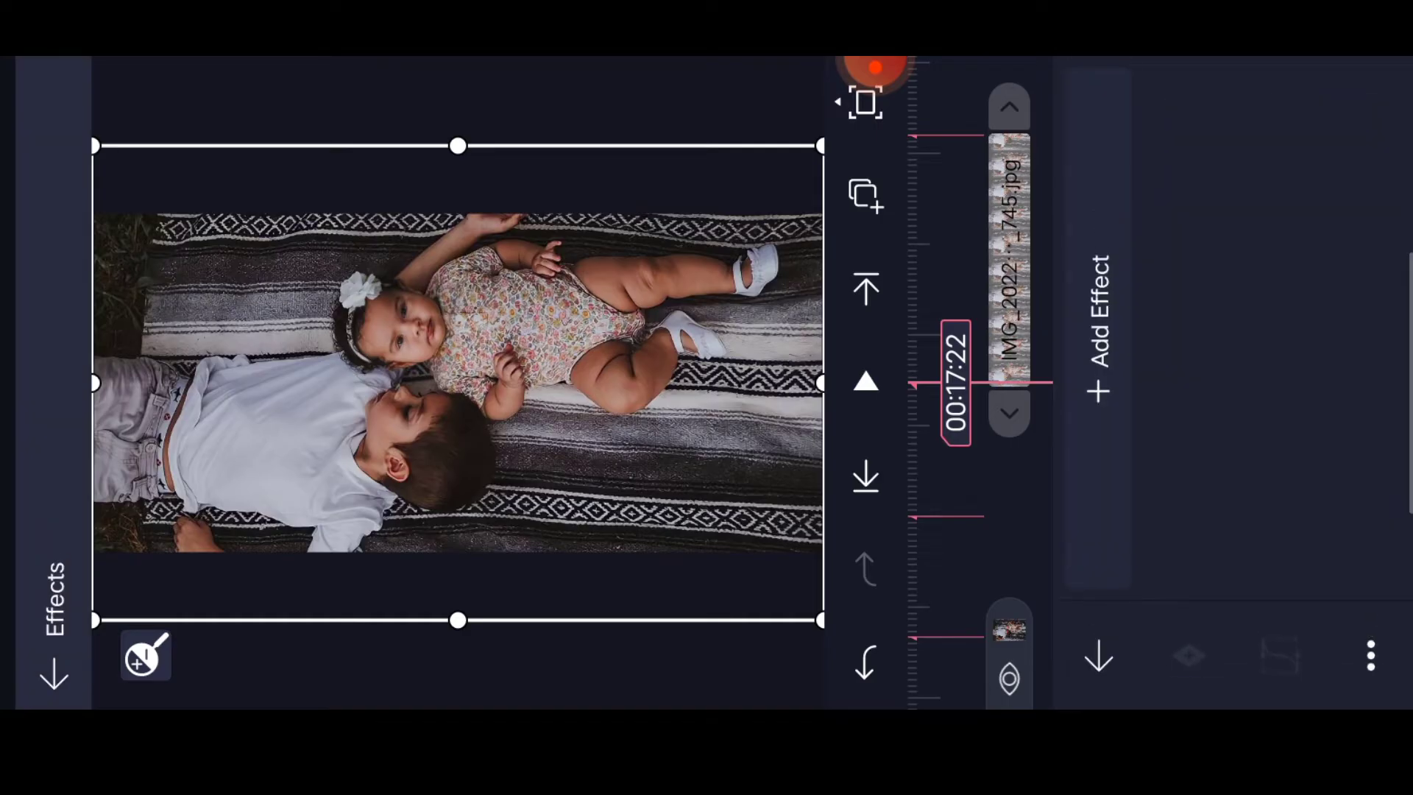
click(1370, 656)
click(1289, 618)
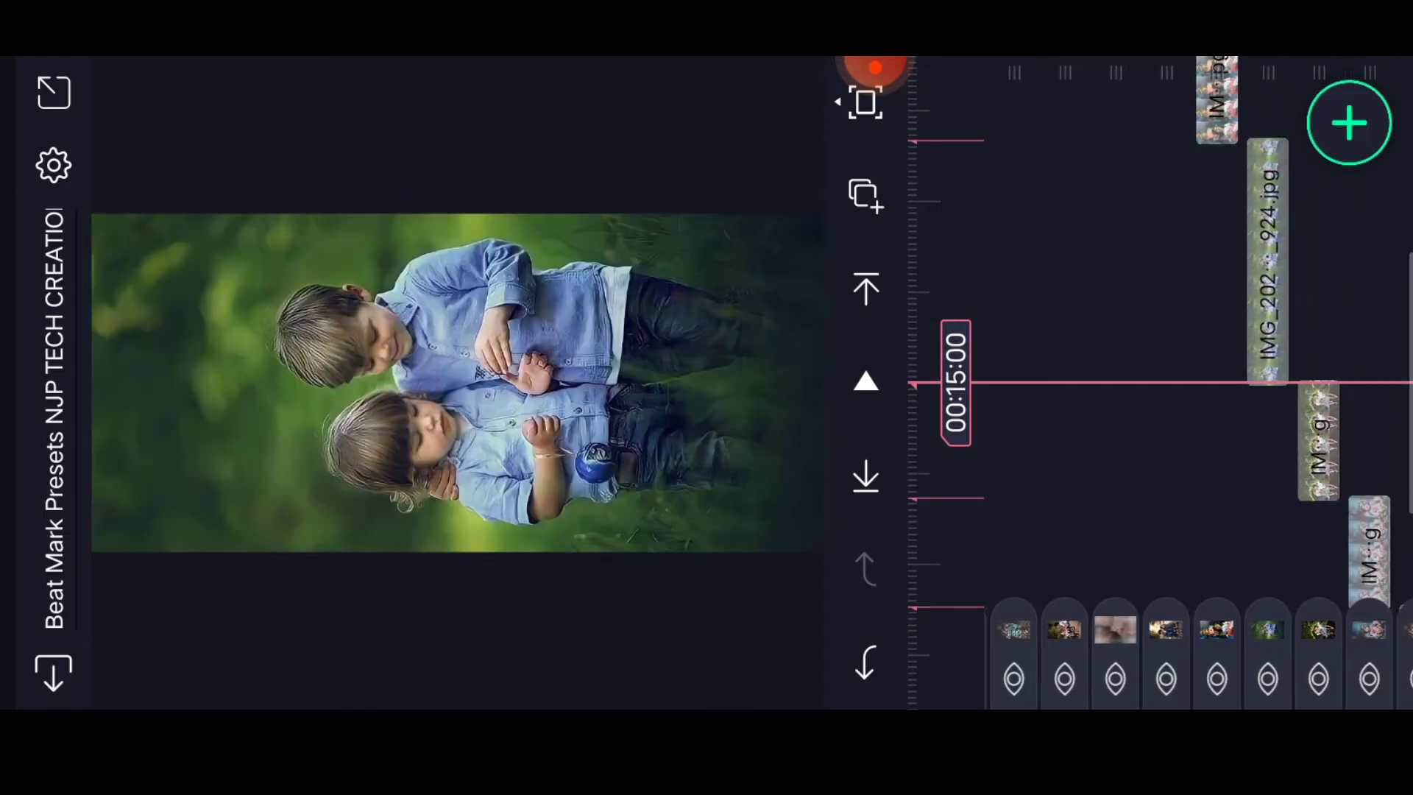
Step: Paste the copied effects onto the photo of two boys in denim
click(1266, 265)
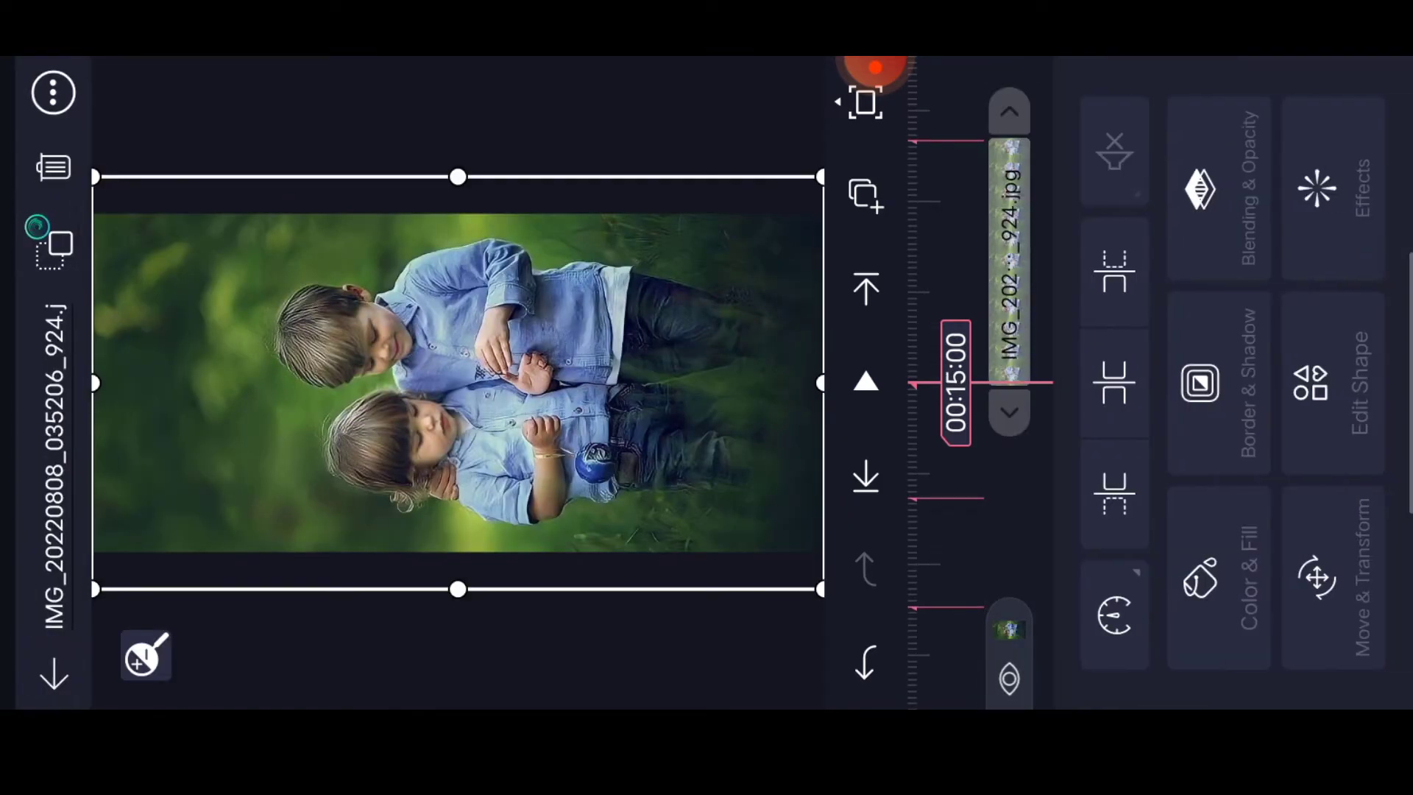
click(1318, 189)
click(1371, 656)
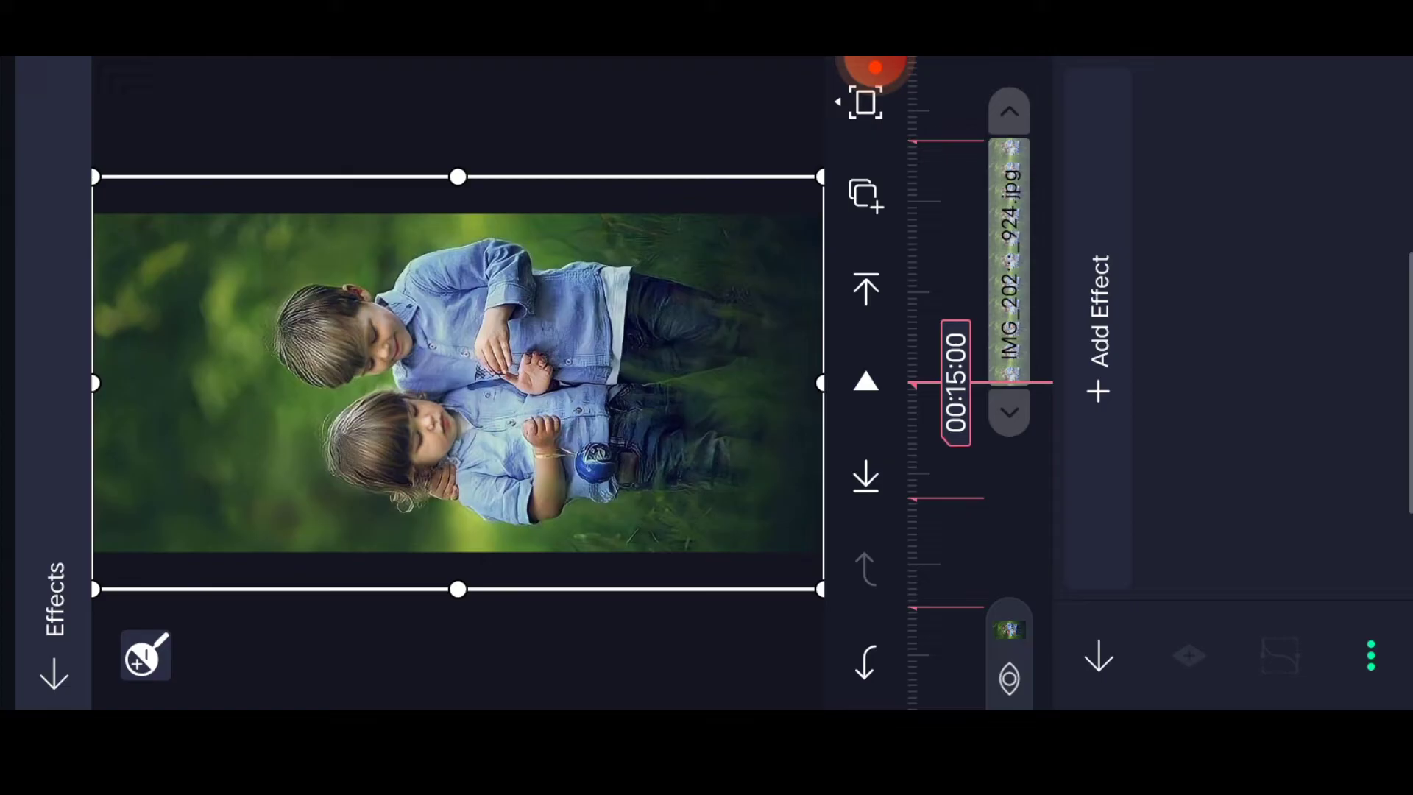
click(1288, 607)
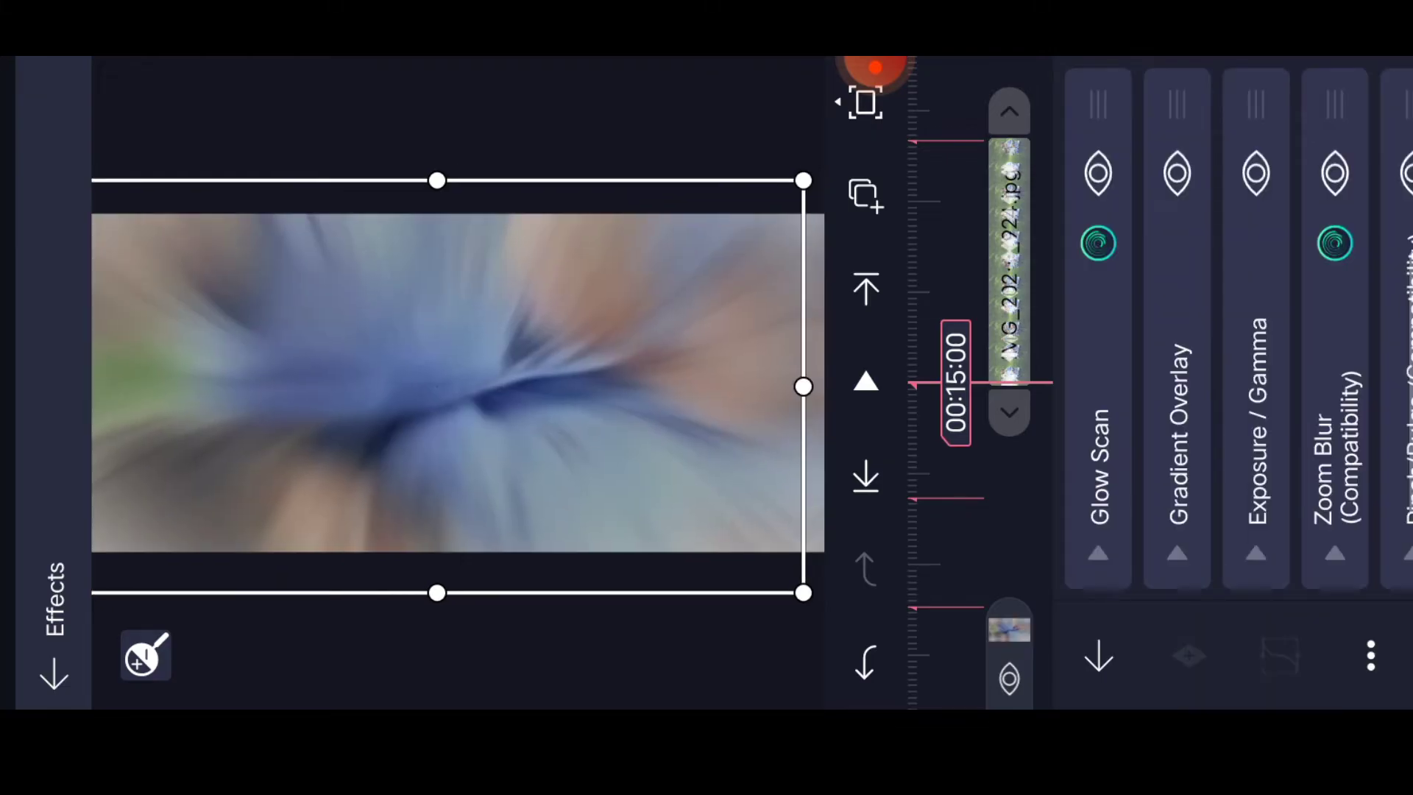
click(1099, 657)
Step: Scrub back to 00:12:07 and open that photo clip's effects list
drag(1160, 464, 1159, 227)
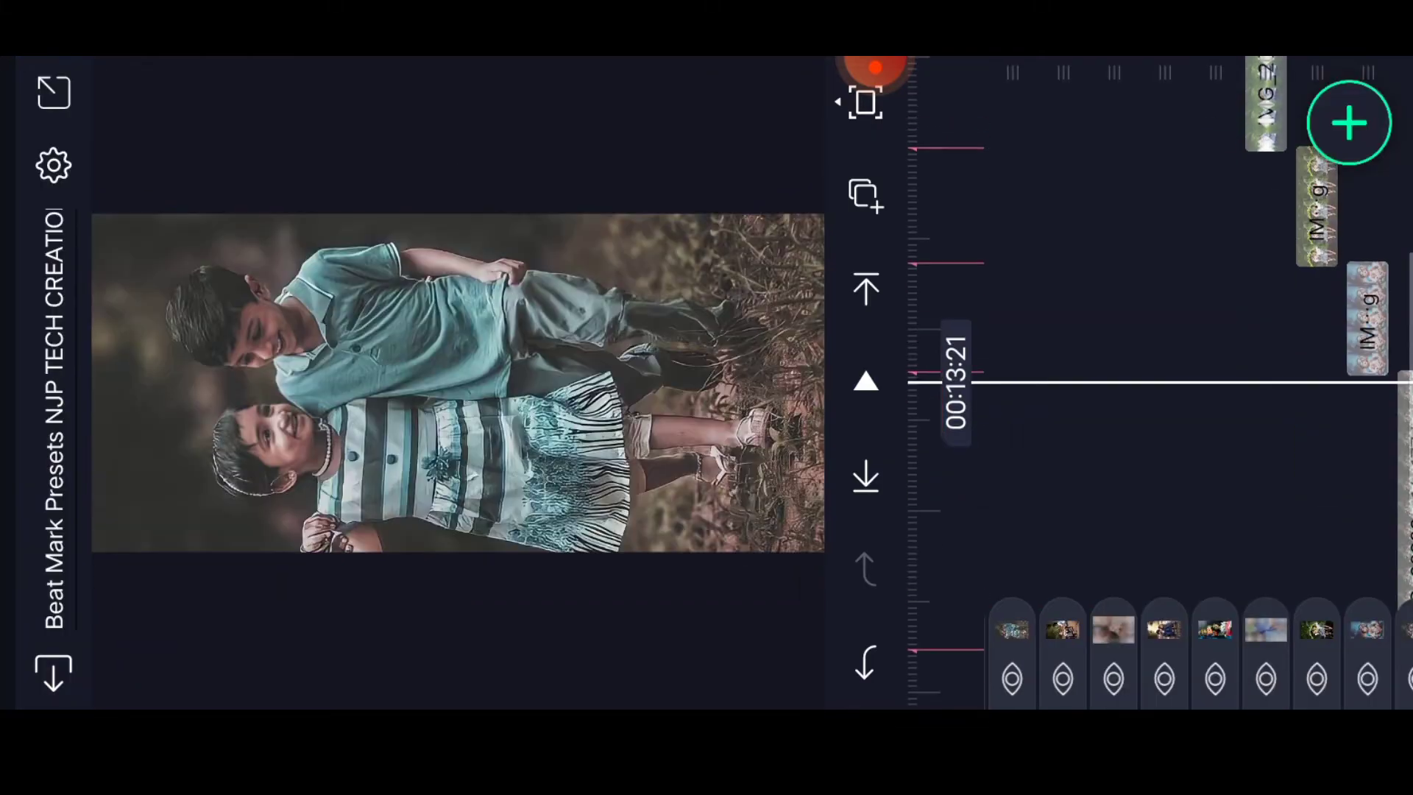
drag(1160, 277, 1160, 463)
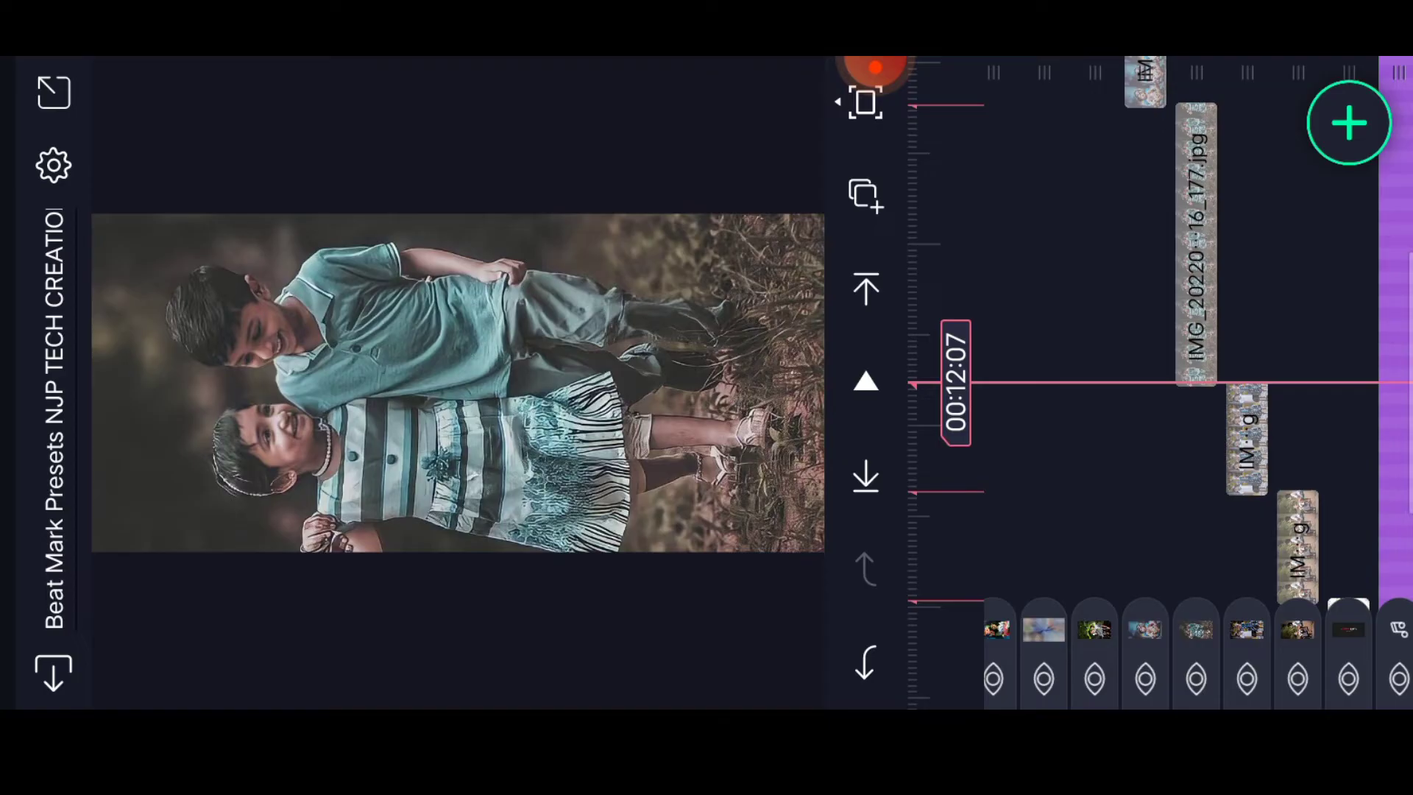
click(1196, 243)
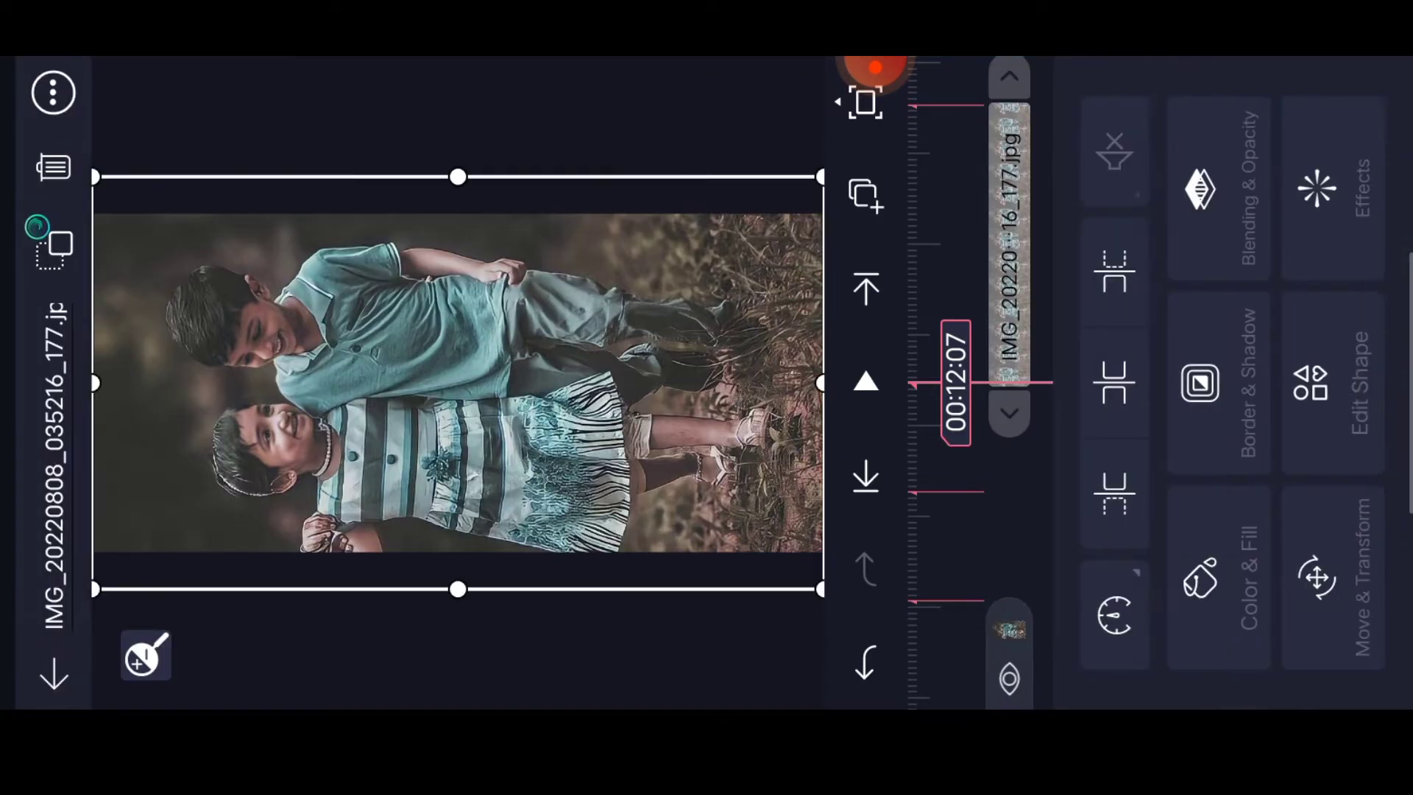
click(1313, 189)
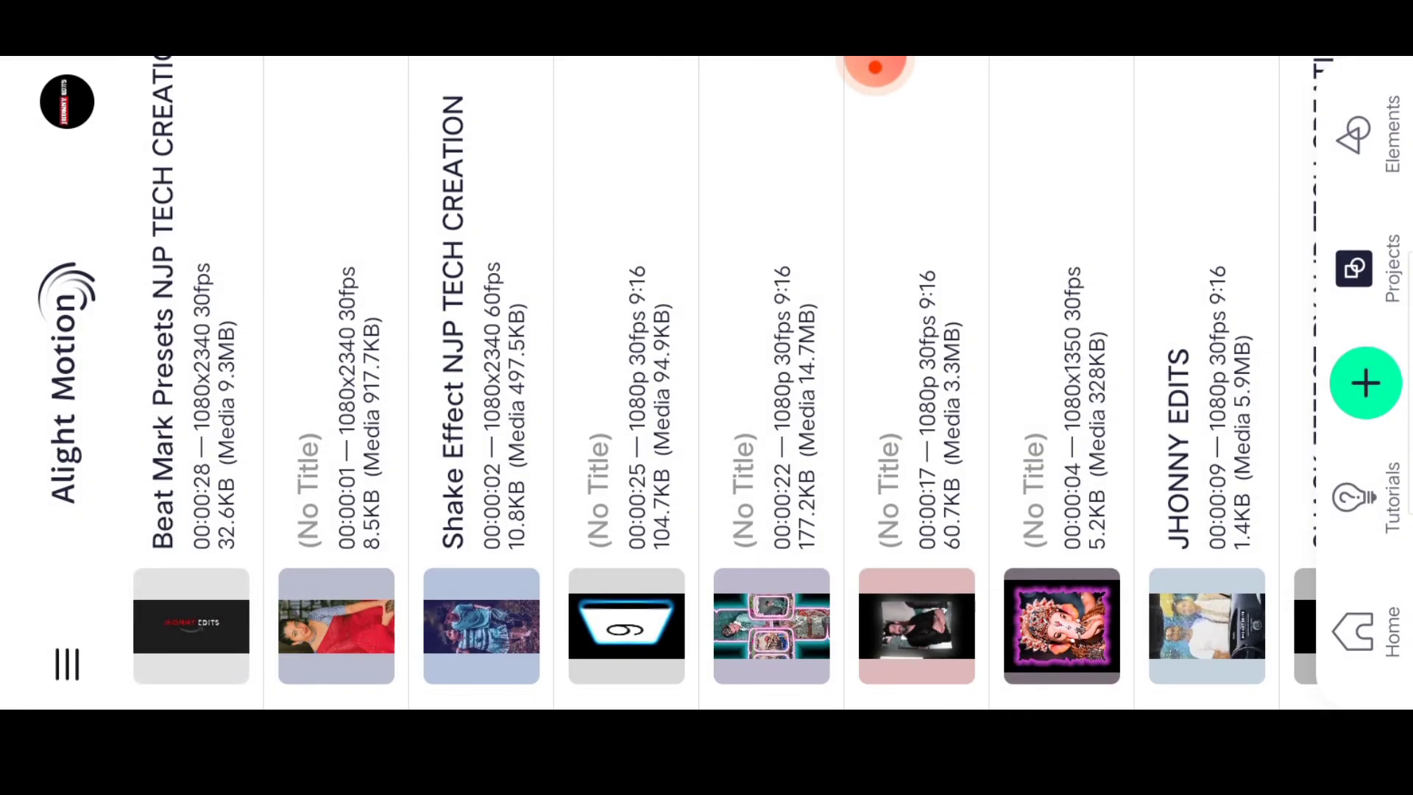
Step: Open the middle photo layer's effect copy options in Shake Effect NJP TECH CREATION, then exit
click(482, 332)
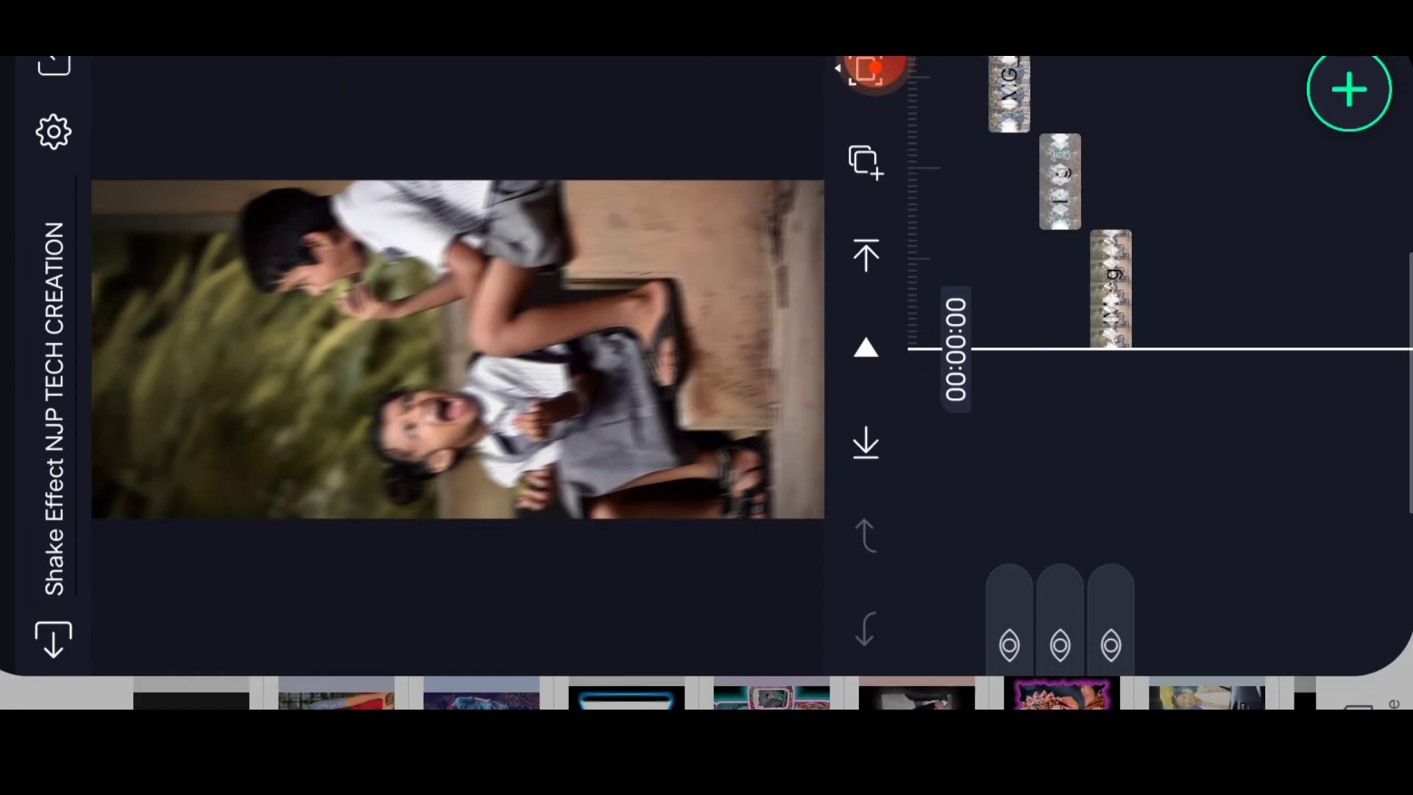
scroll(1159, 381, up, 2)
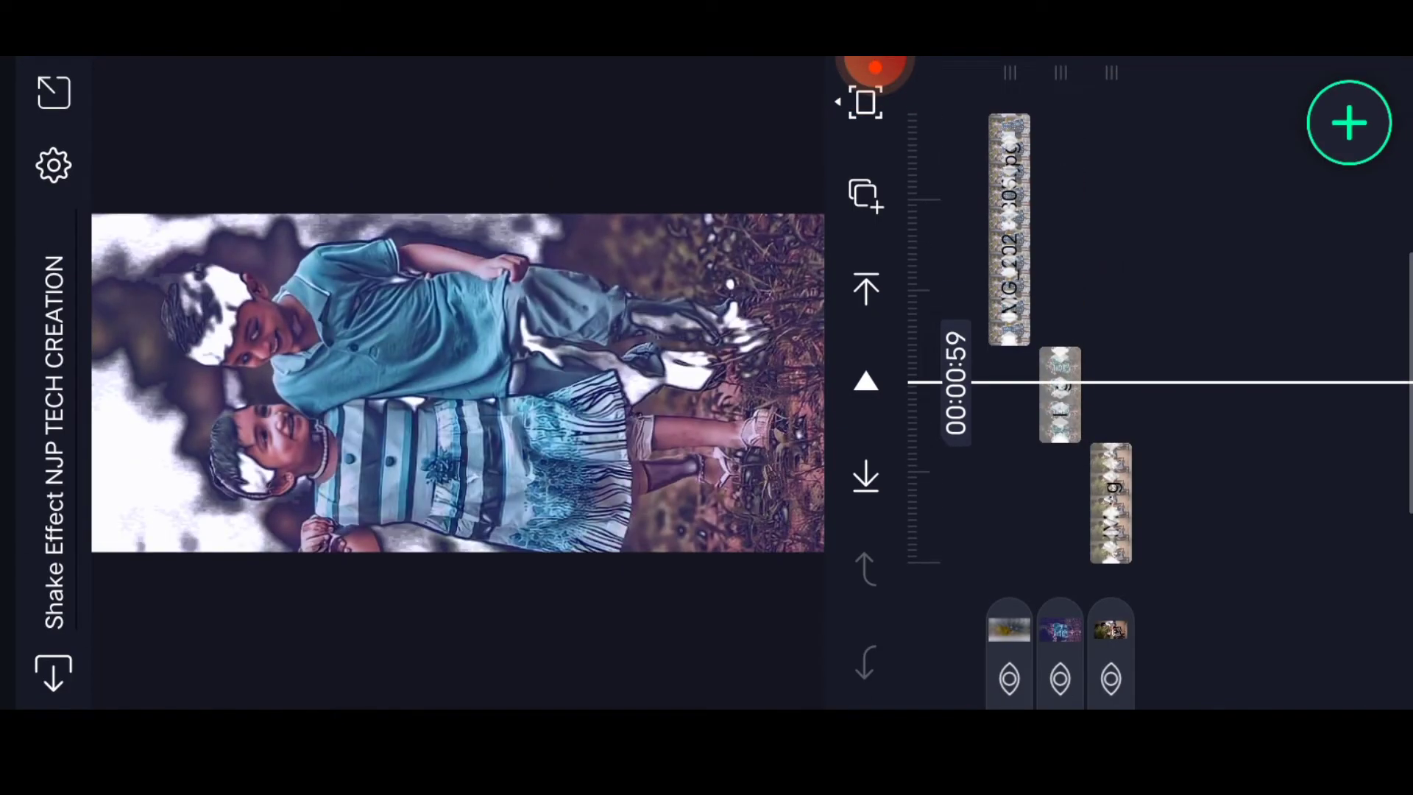
click(1060, 394)
click(1335, 188)
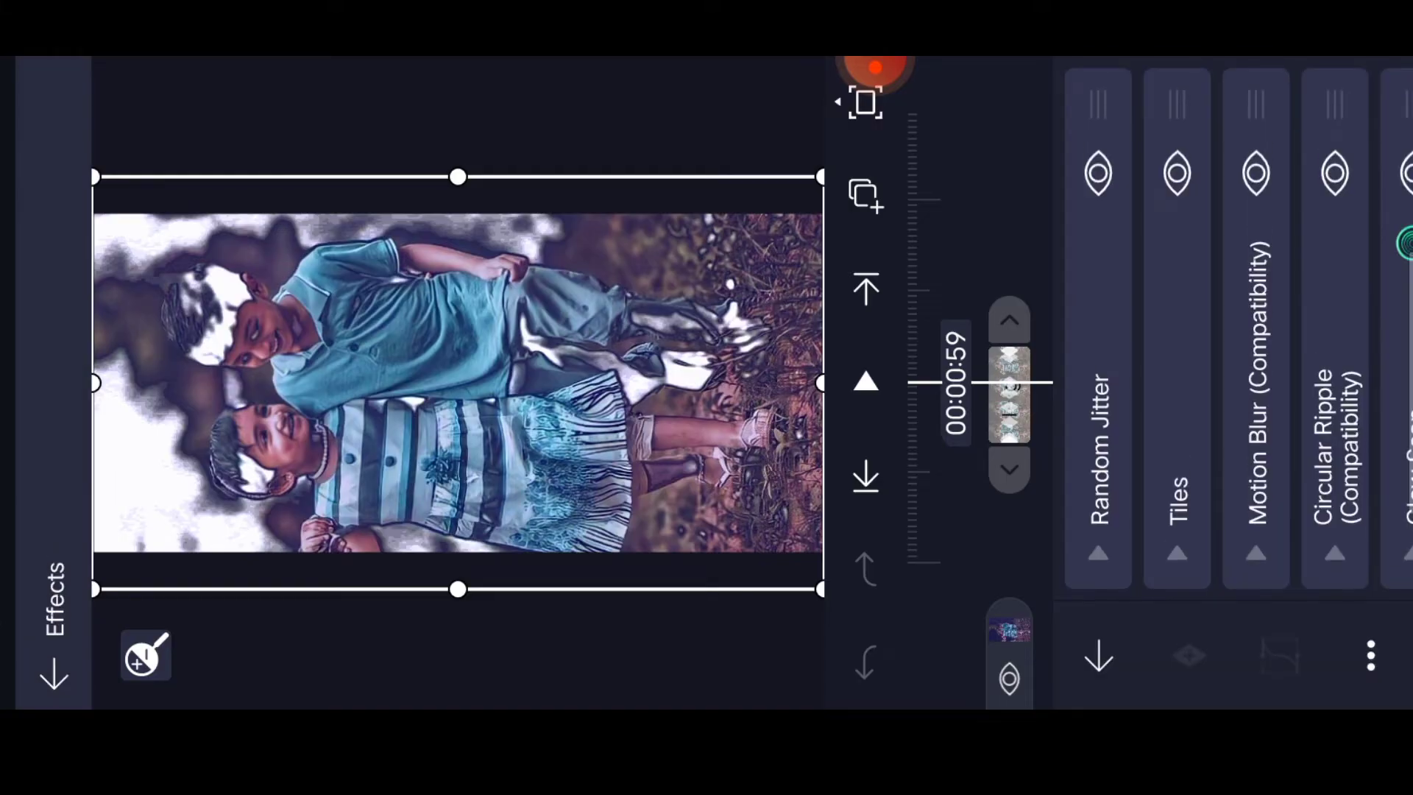
click(1371, 657)
key(Escape)
key(Escape)
key(Escape)
key(Escape)
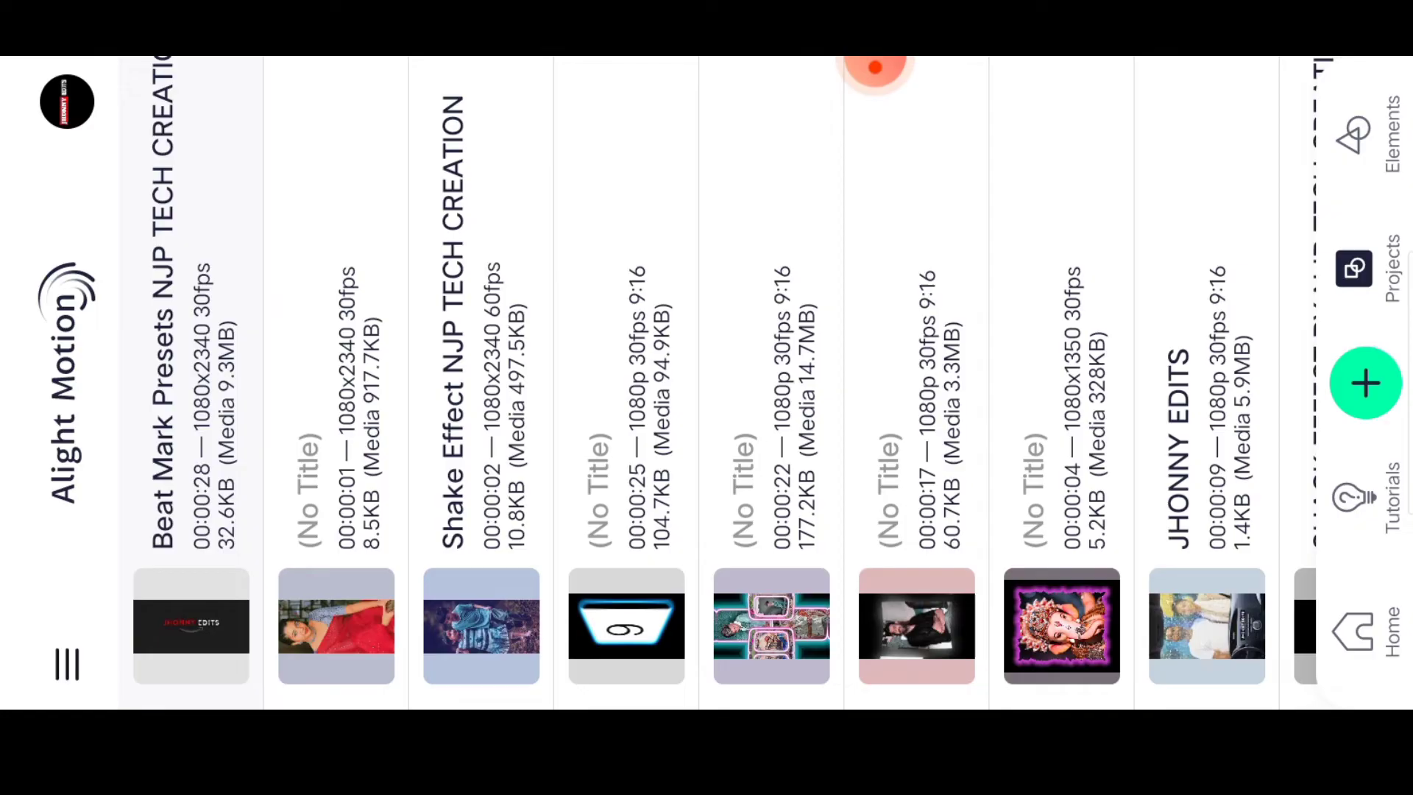
Step: Reopen Beat Mark Presets and paste the copied effects onto the clip at the playhead
click(192, 442)
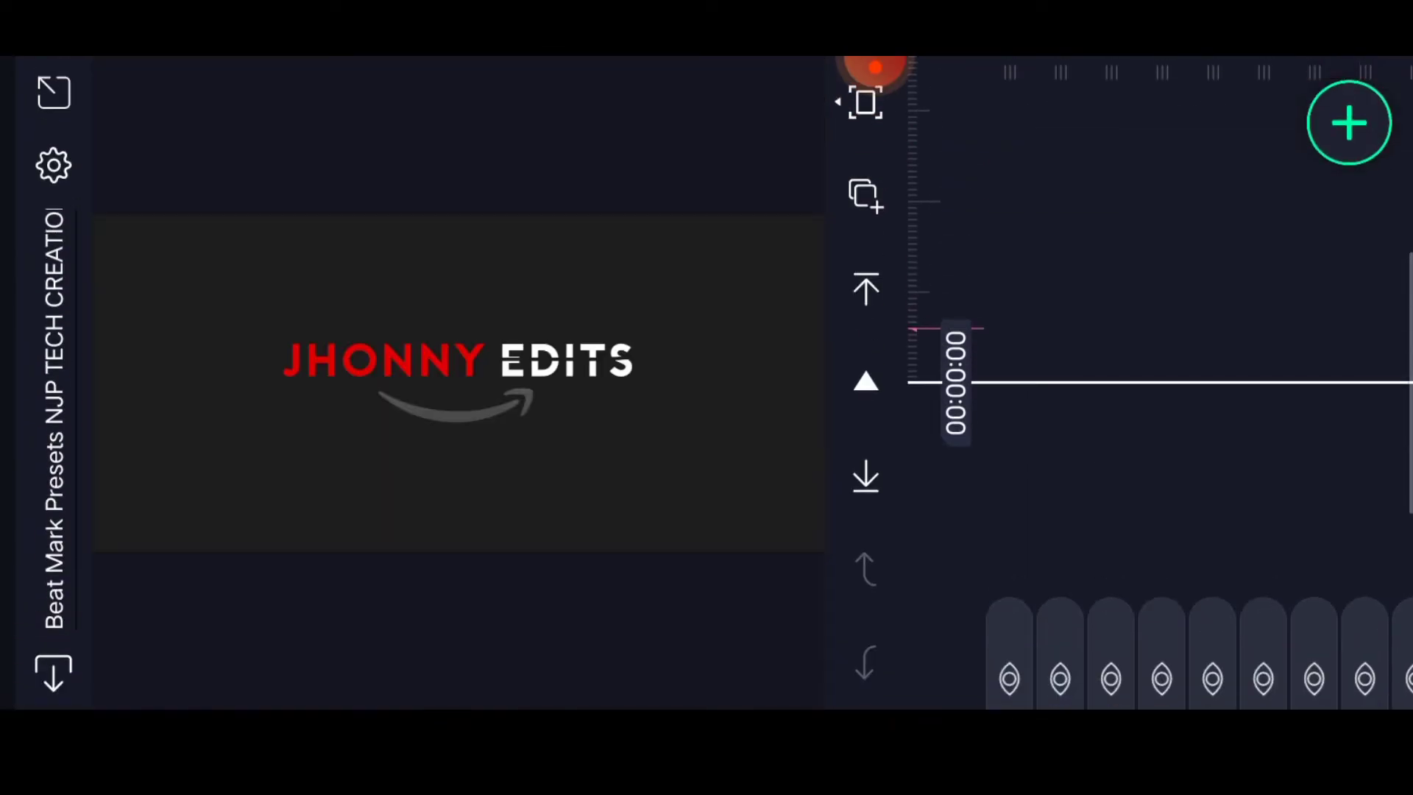
scroll(1160, 514, down, 5)
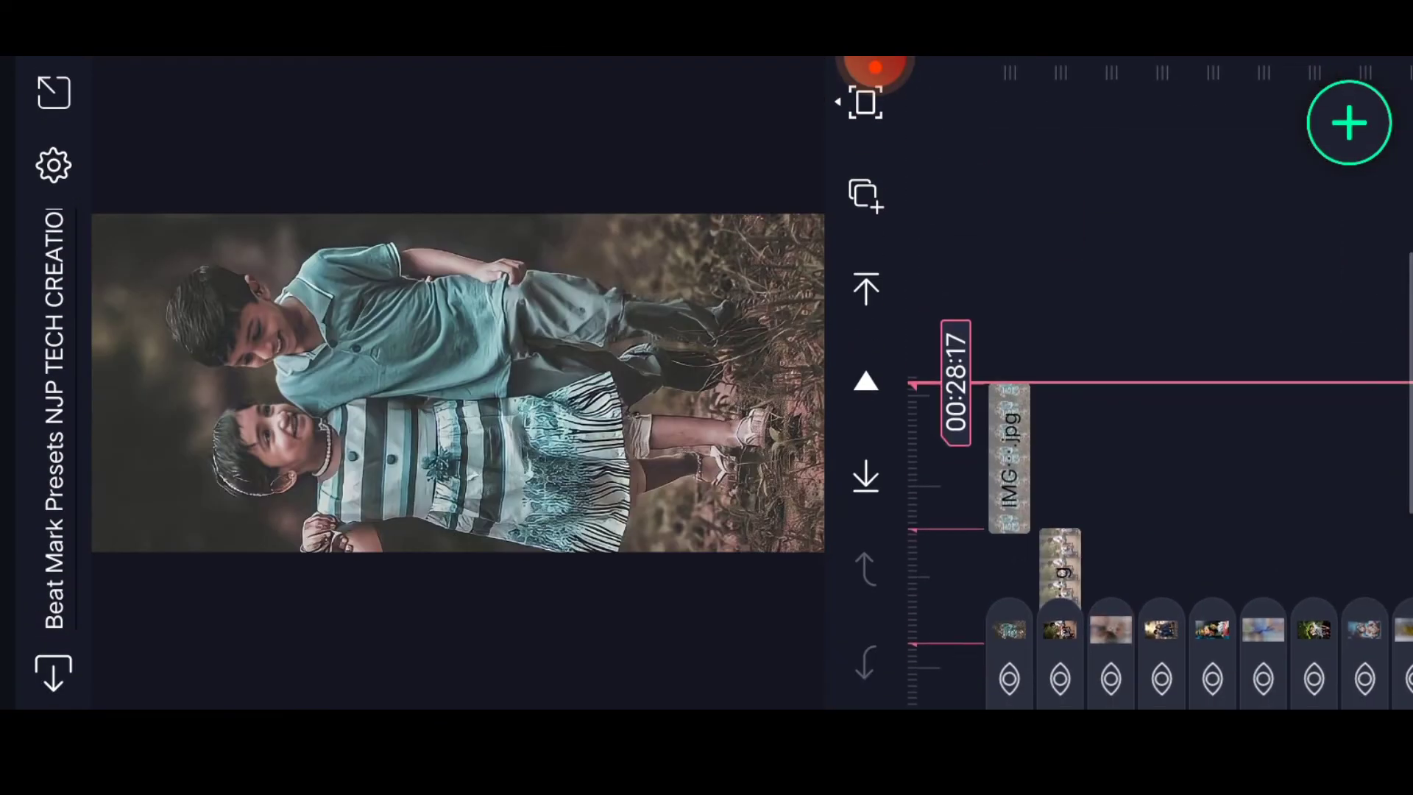
scroll(1105, 442, up, 2)
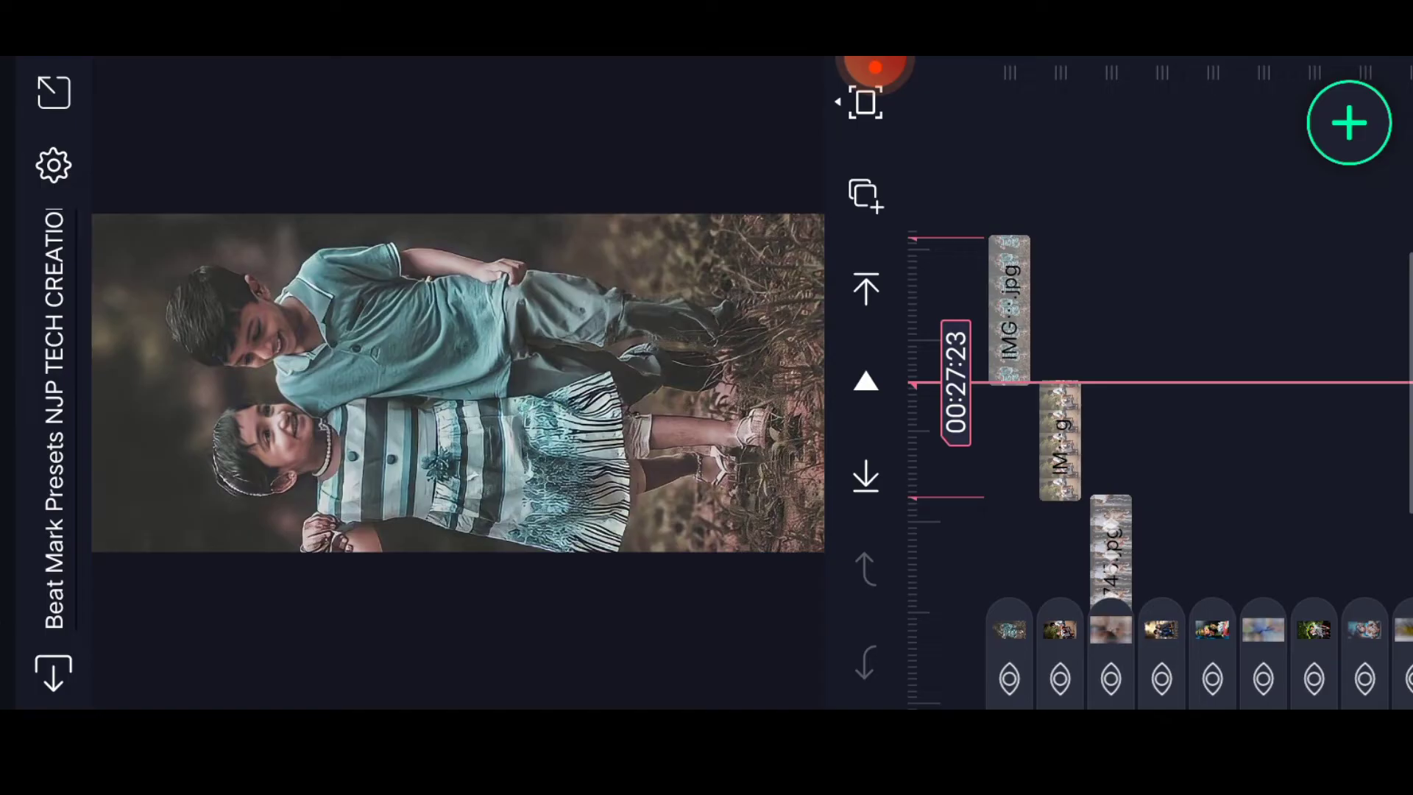
click(1010, 309)
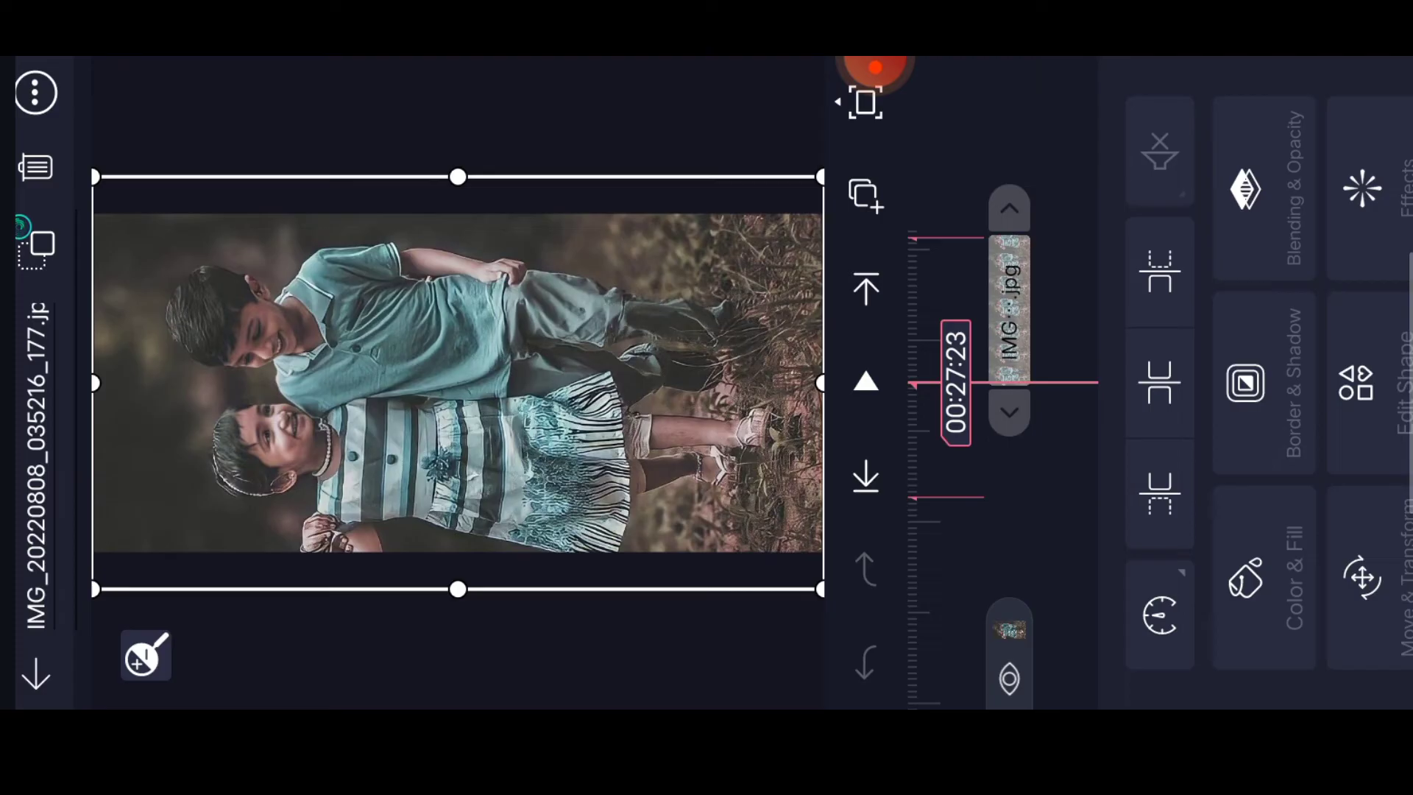
click(1331, 187)
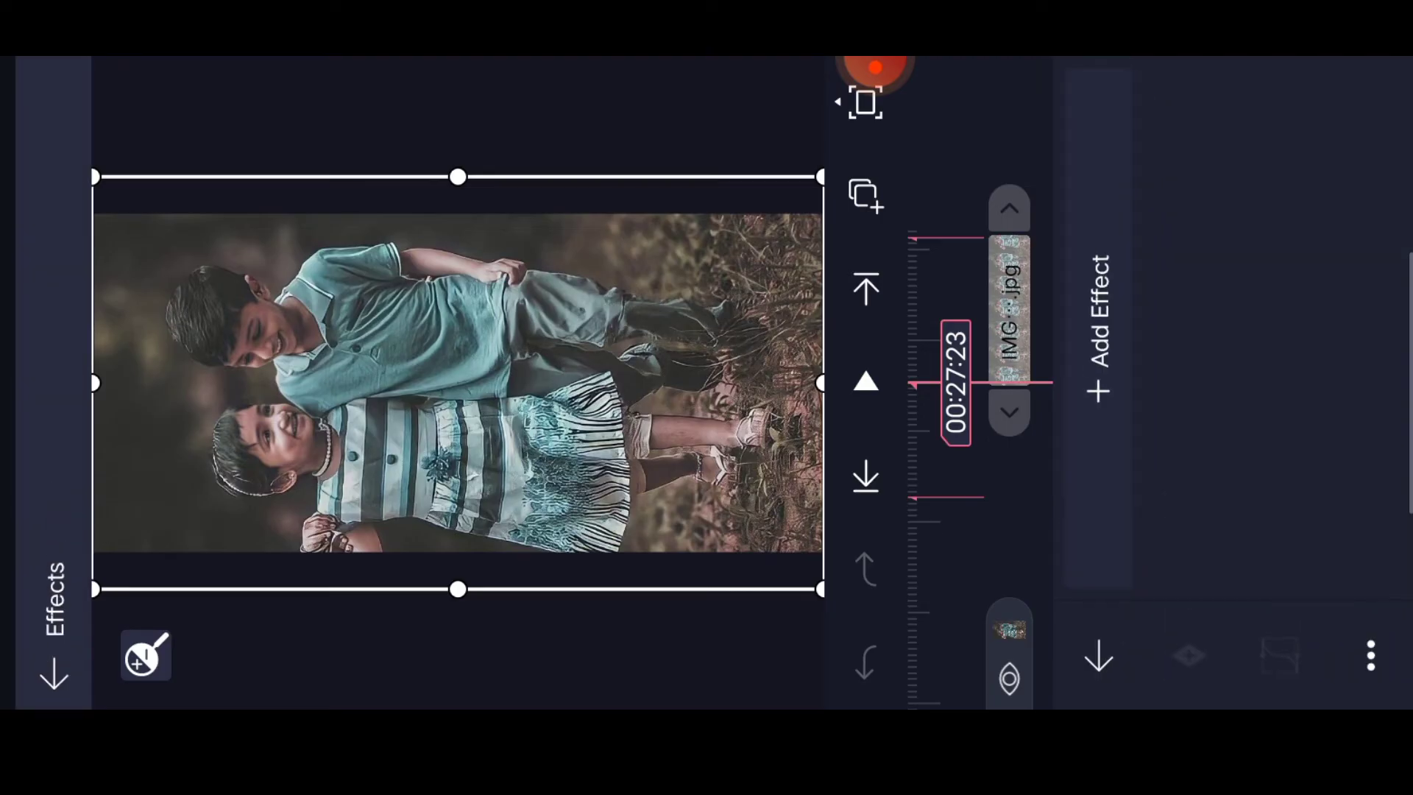
click(1370, 656)
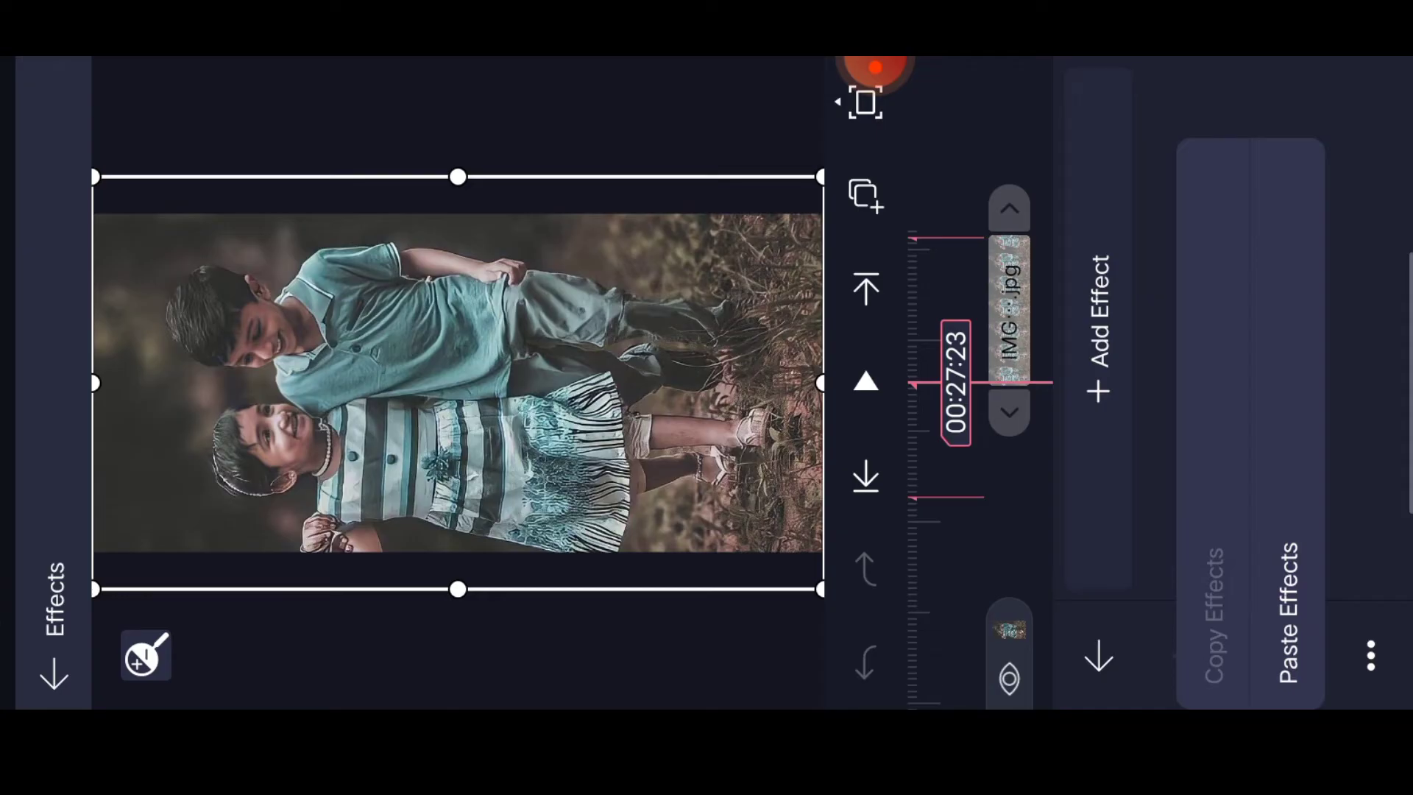
click(1288, 613)
click(1098, 658)
Step: Scrub back to the leaf-umbrella photo and paste the blur effects onto it
drag(1214, 442, 1215, 254)
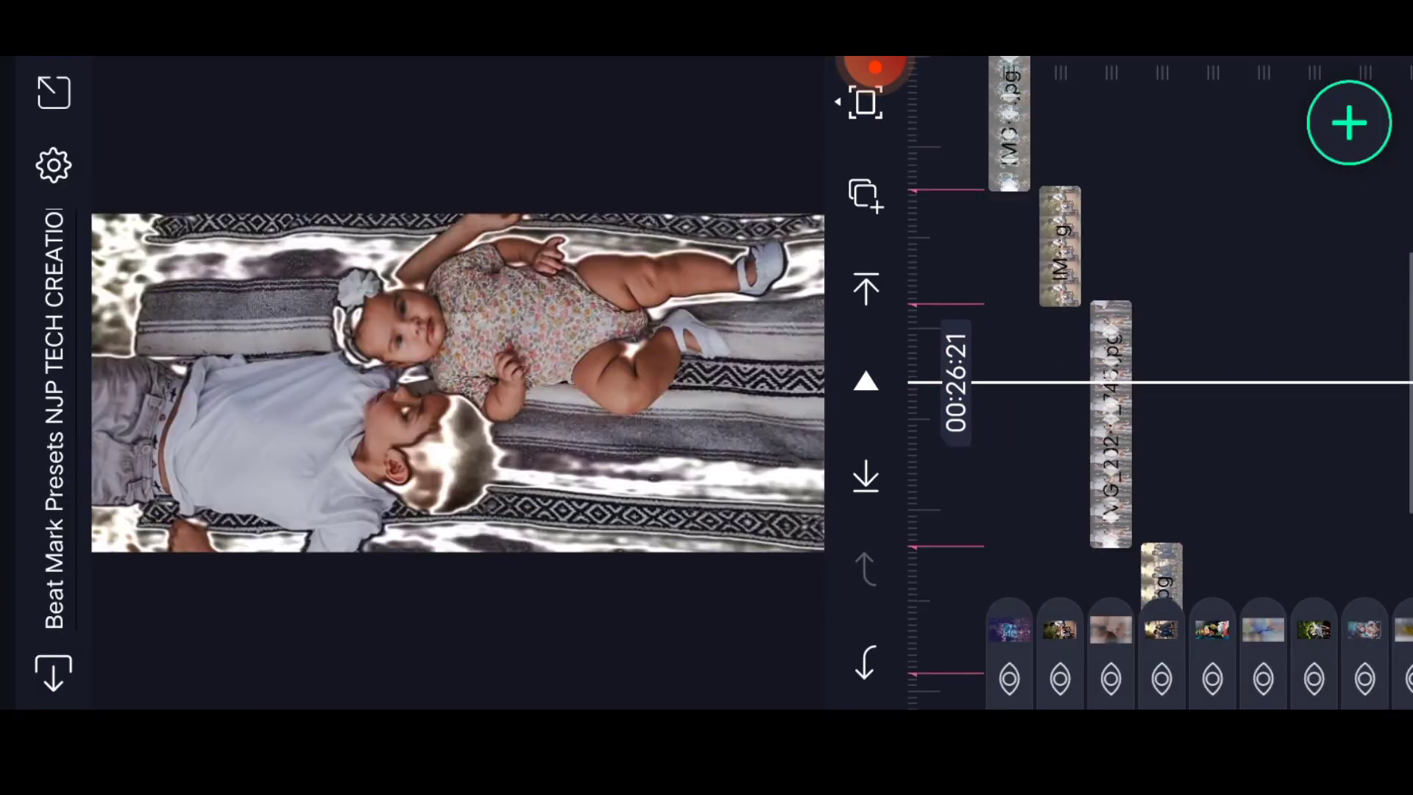
drag(1214, 498, 1215, 276)
drag(1214, 442, 1215, 365)
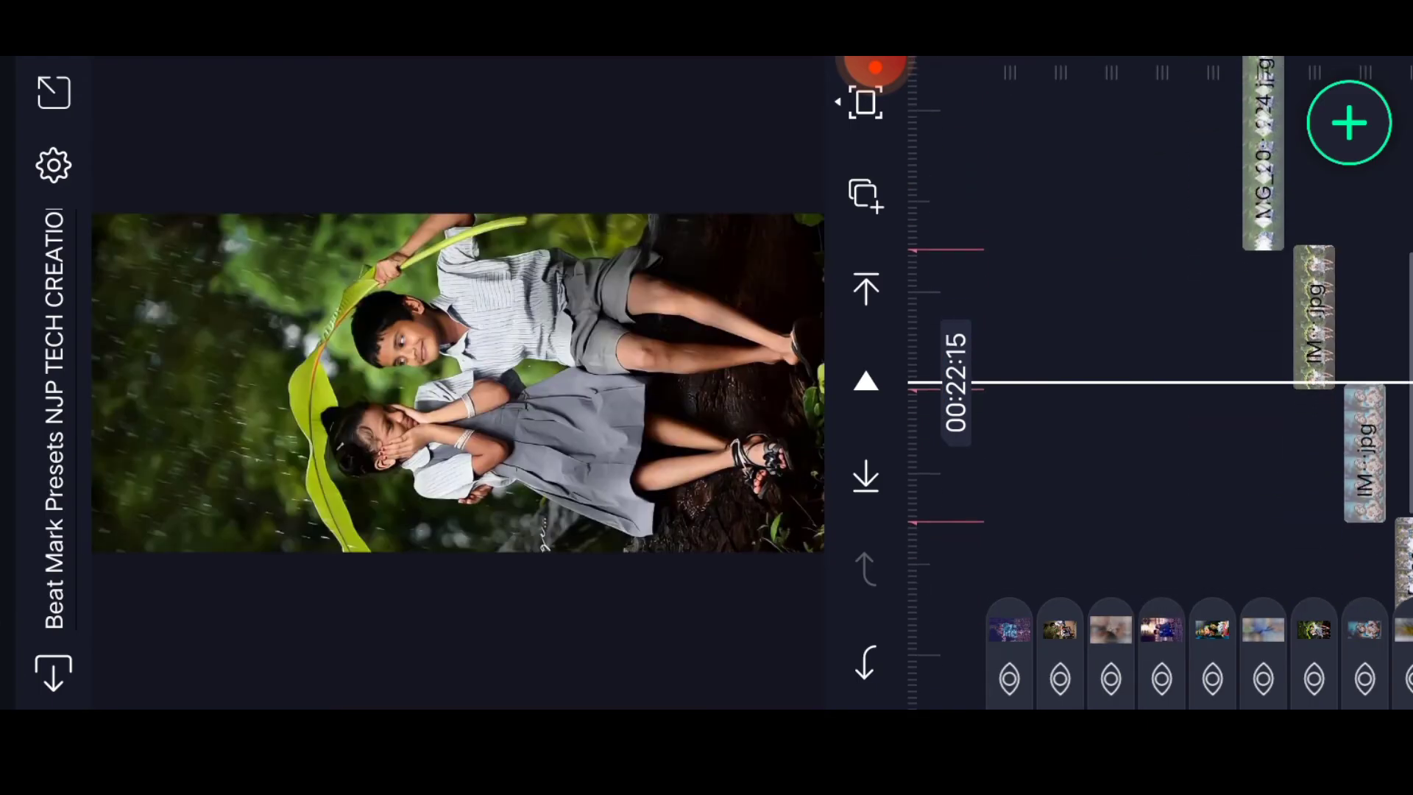
drag(1159, 387, 1160, 378)
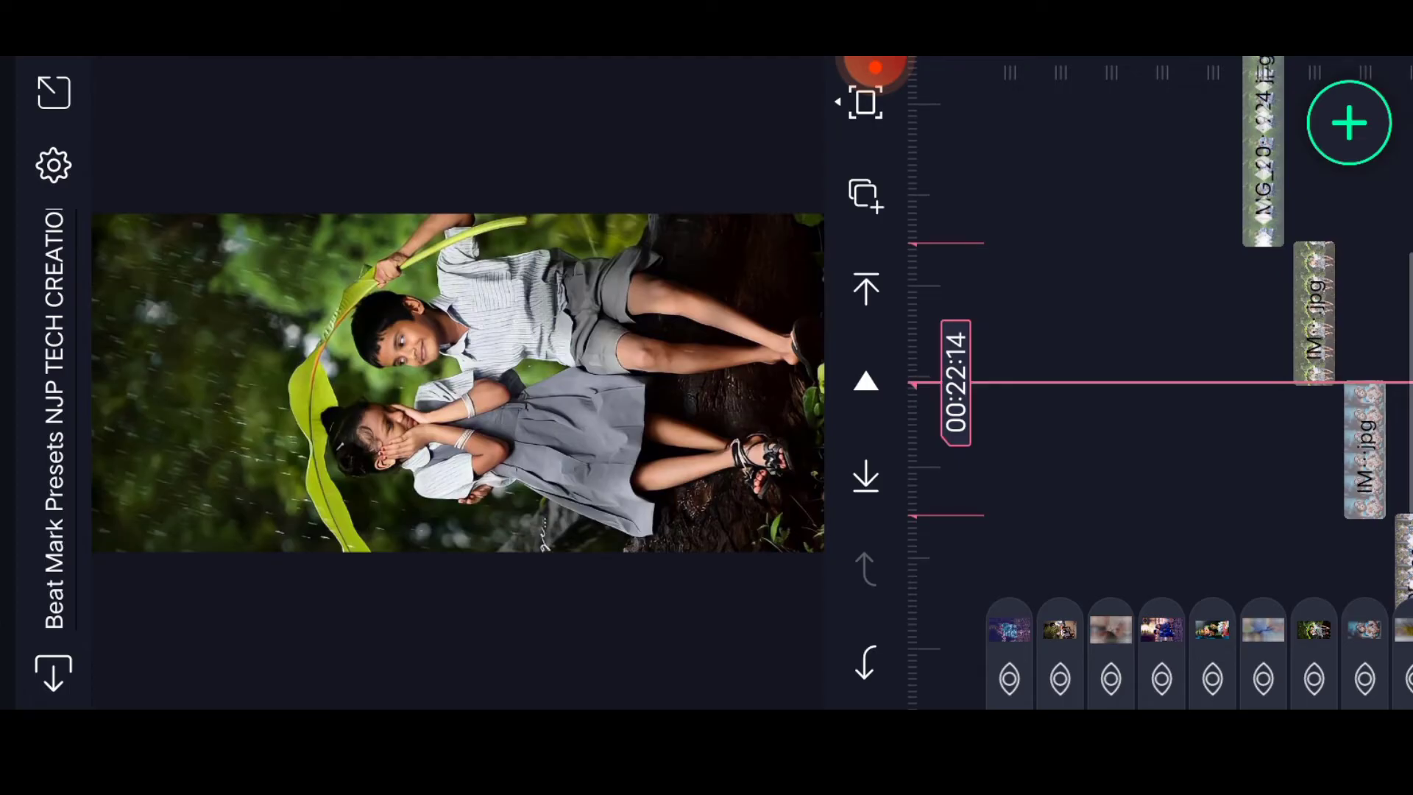
click(1314, 313)
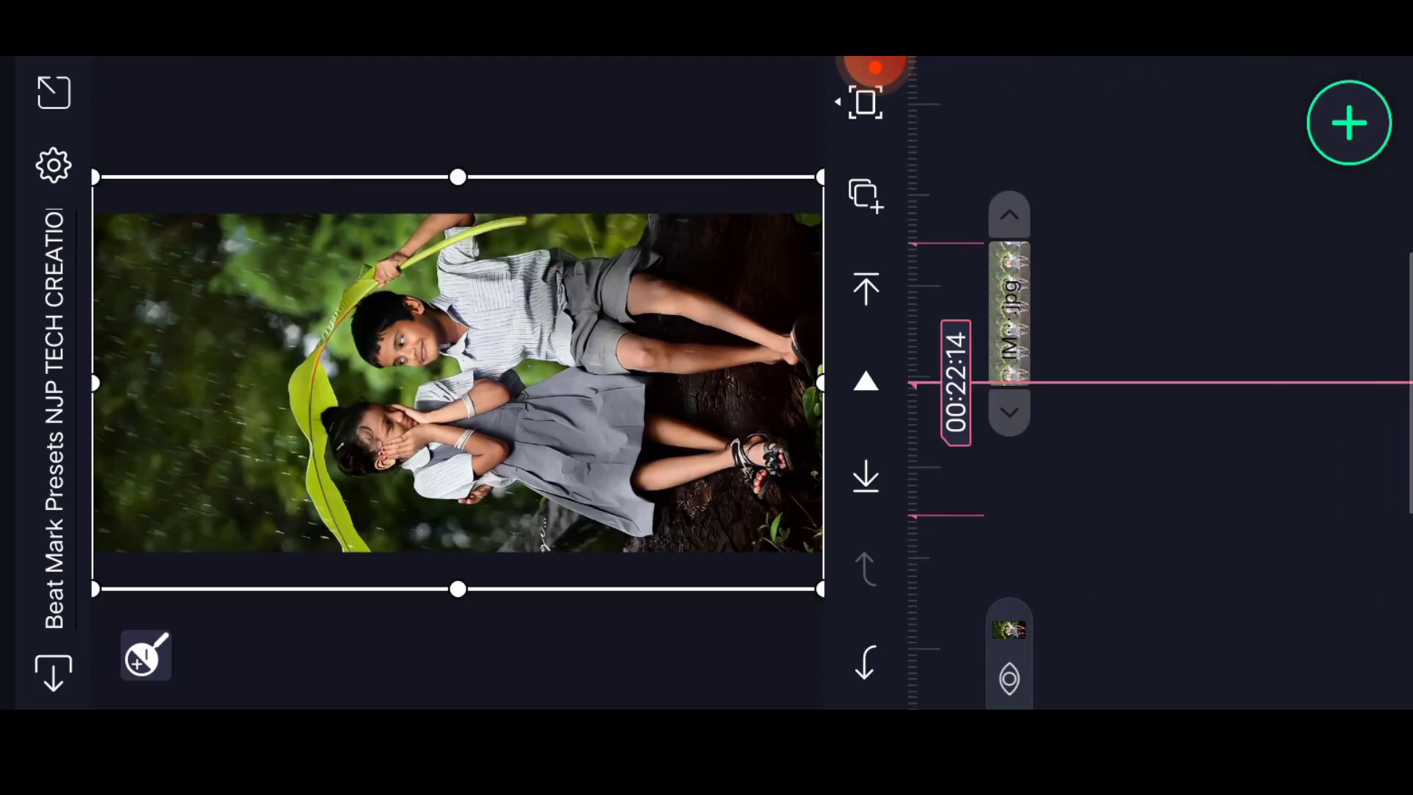
click(1334, 188)
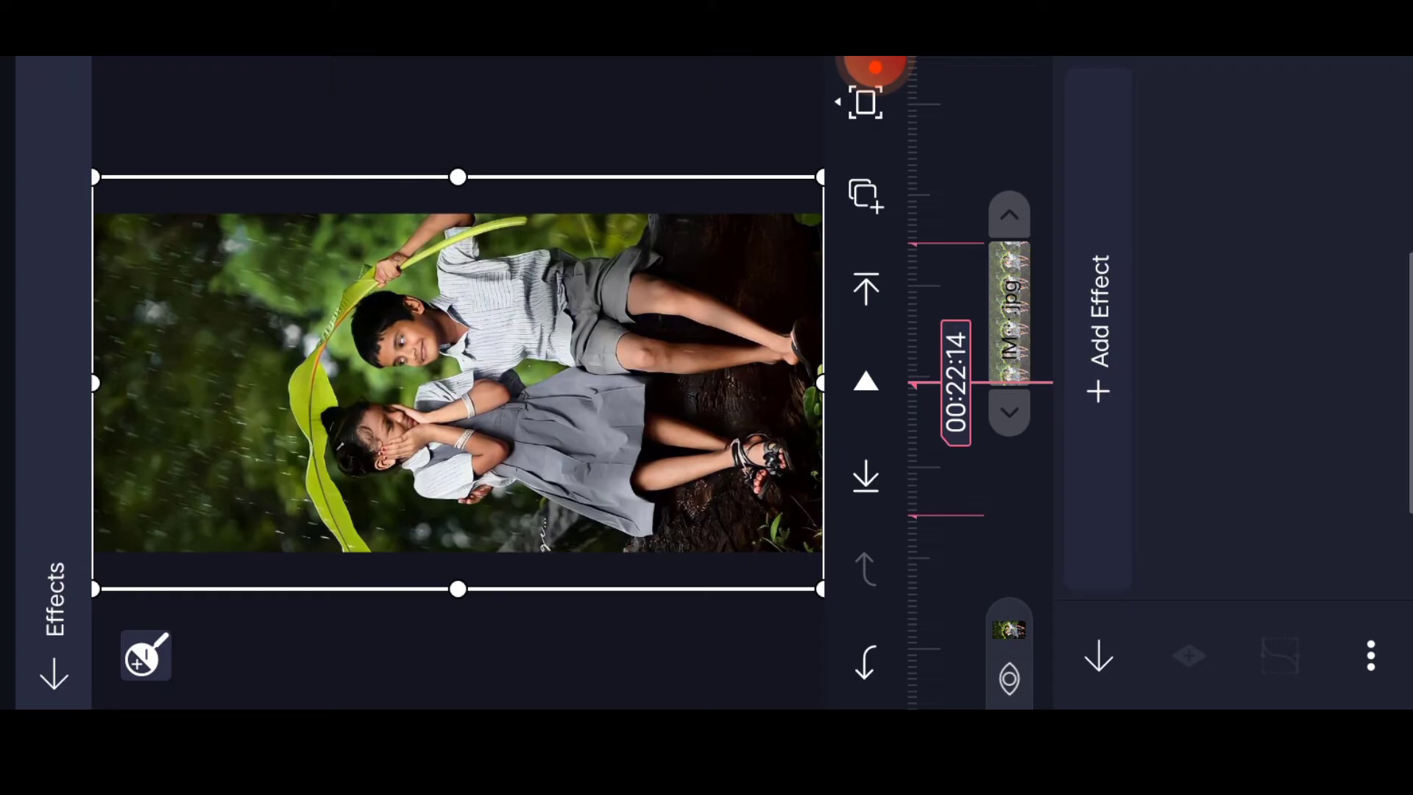
click(1098, 325)
click(1248, 331)
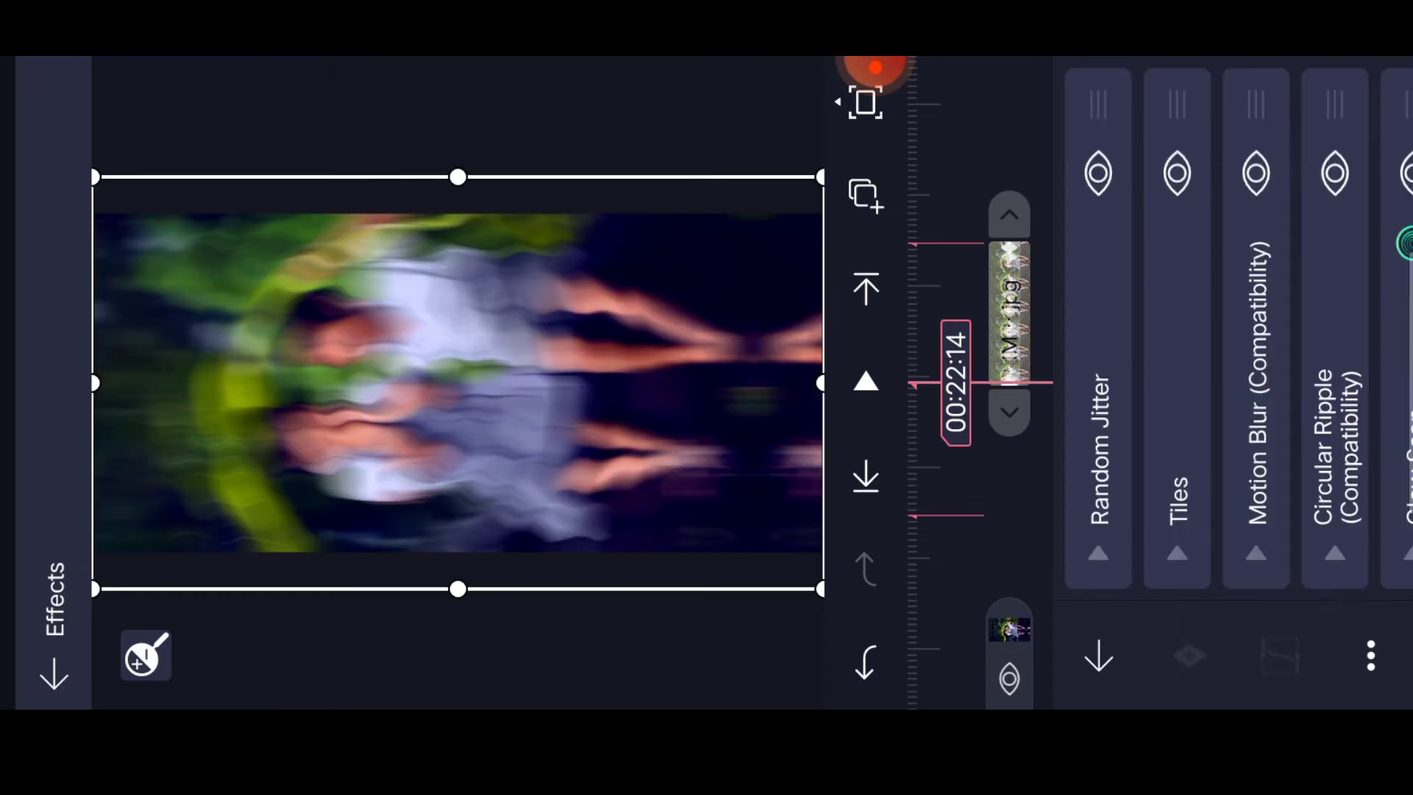
Step: Paste the copied effects onto the earlier clip under the playhead
mouse_move(1159, 332)
mouse_down()
mouse_move(1160, 464)
mouse_move(1105, 287)
mouse_up()
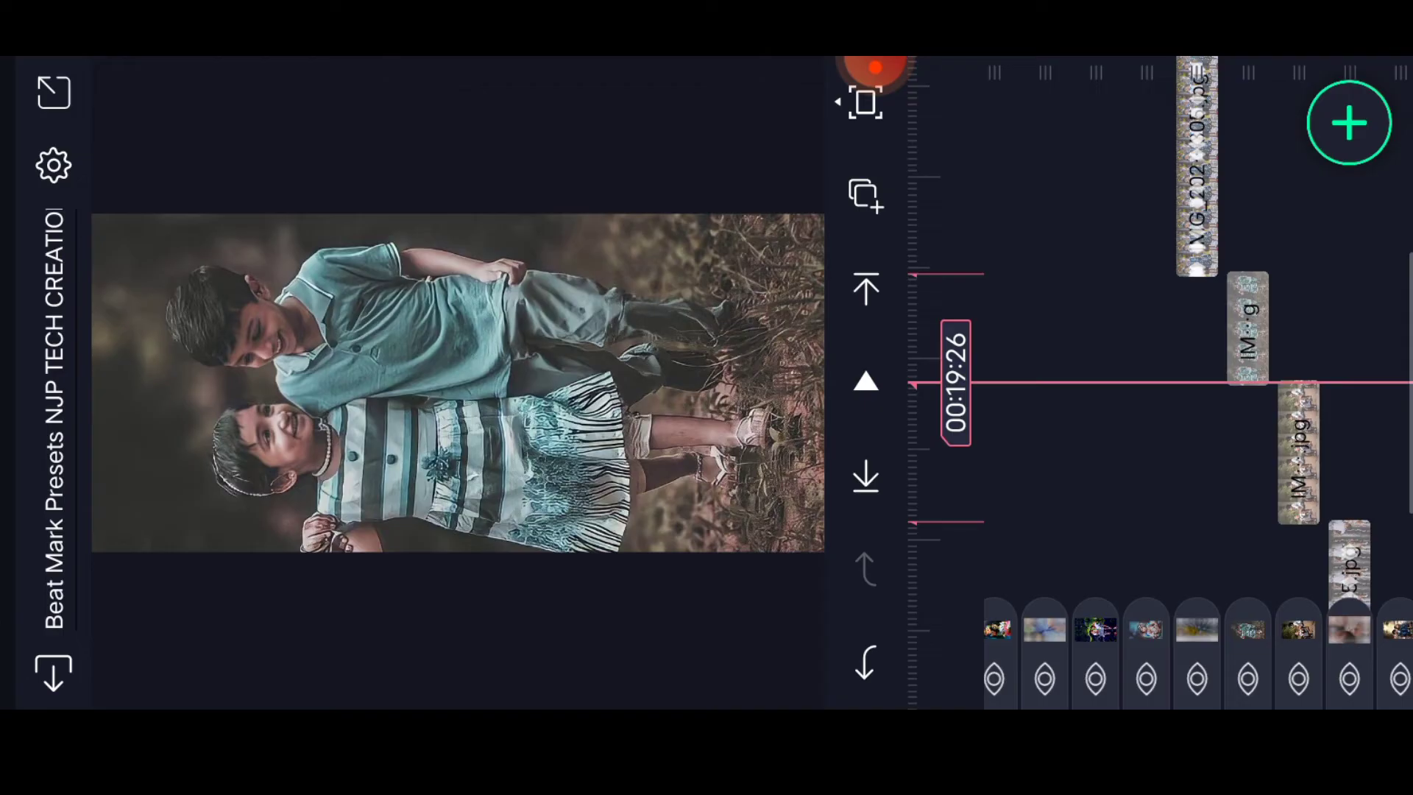
click(1248, 328)
click(1325, 188)
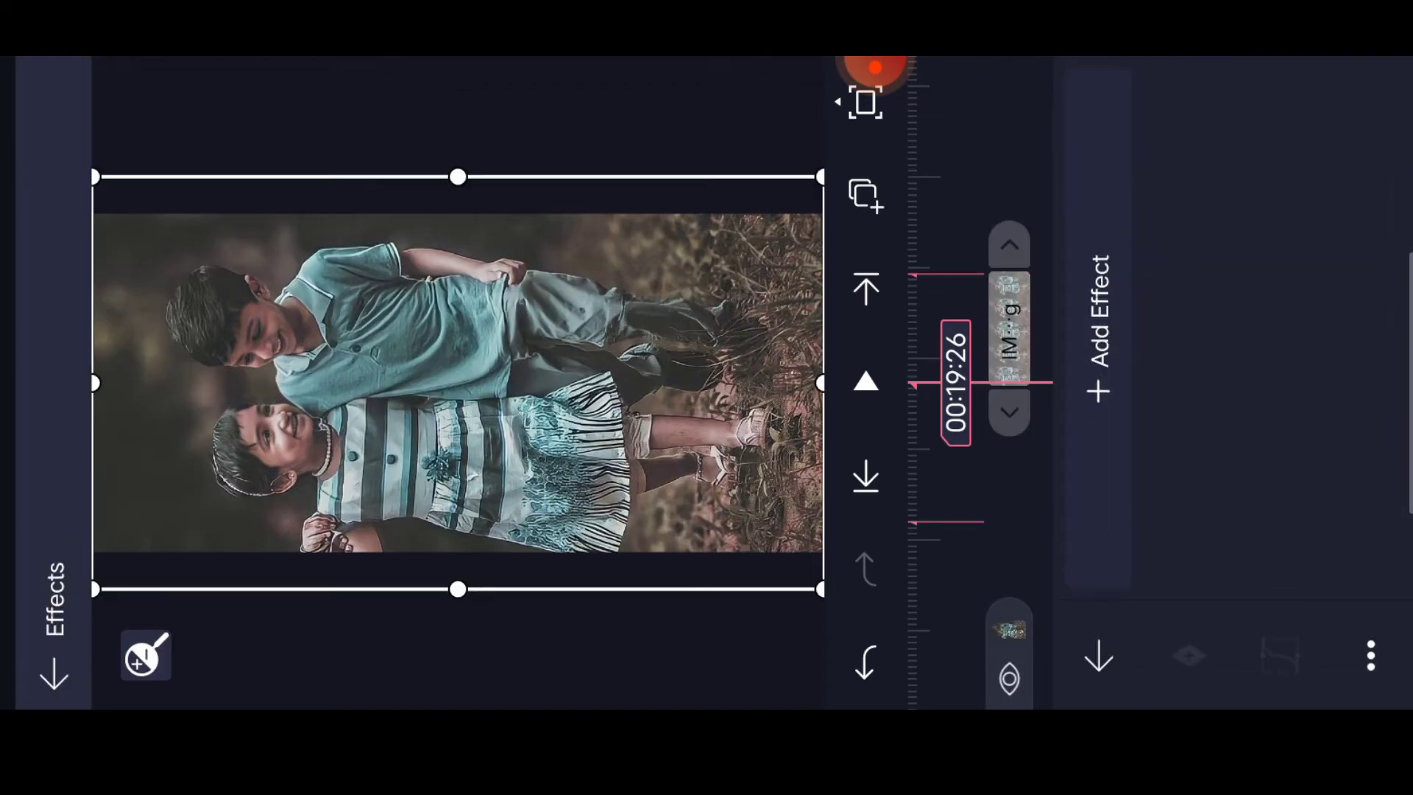
click(1371, 656)
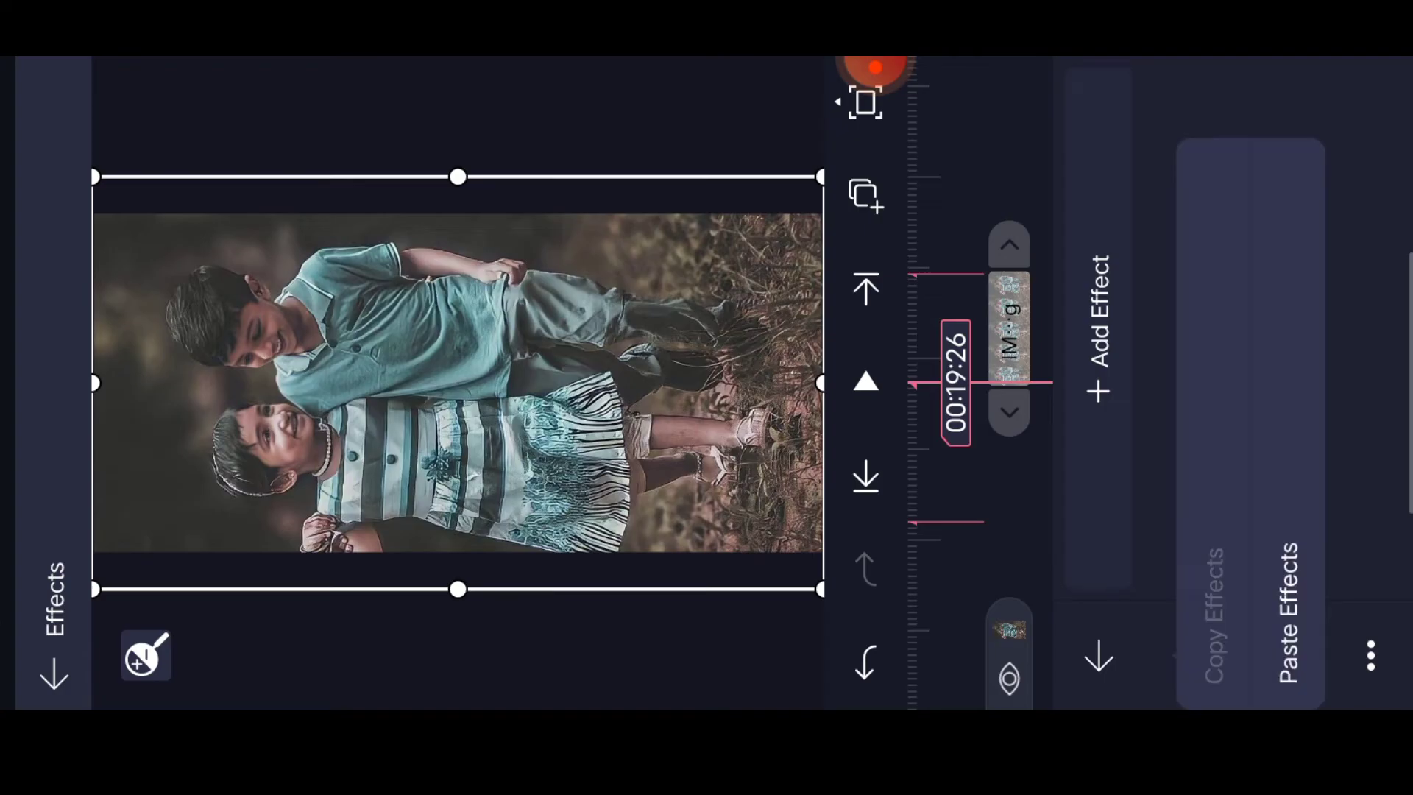
click(1289, 608)
click(1099, 658)
Step: Paste the copied effects onto the photo of children on a bench
mouse_move(1105, 331)
mouse_down()
mouse_move(1105, 463)
mouse_move(1104, 386)
mouse_up()
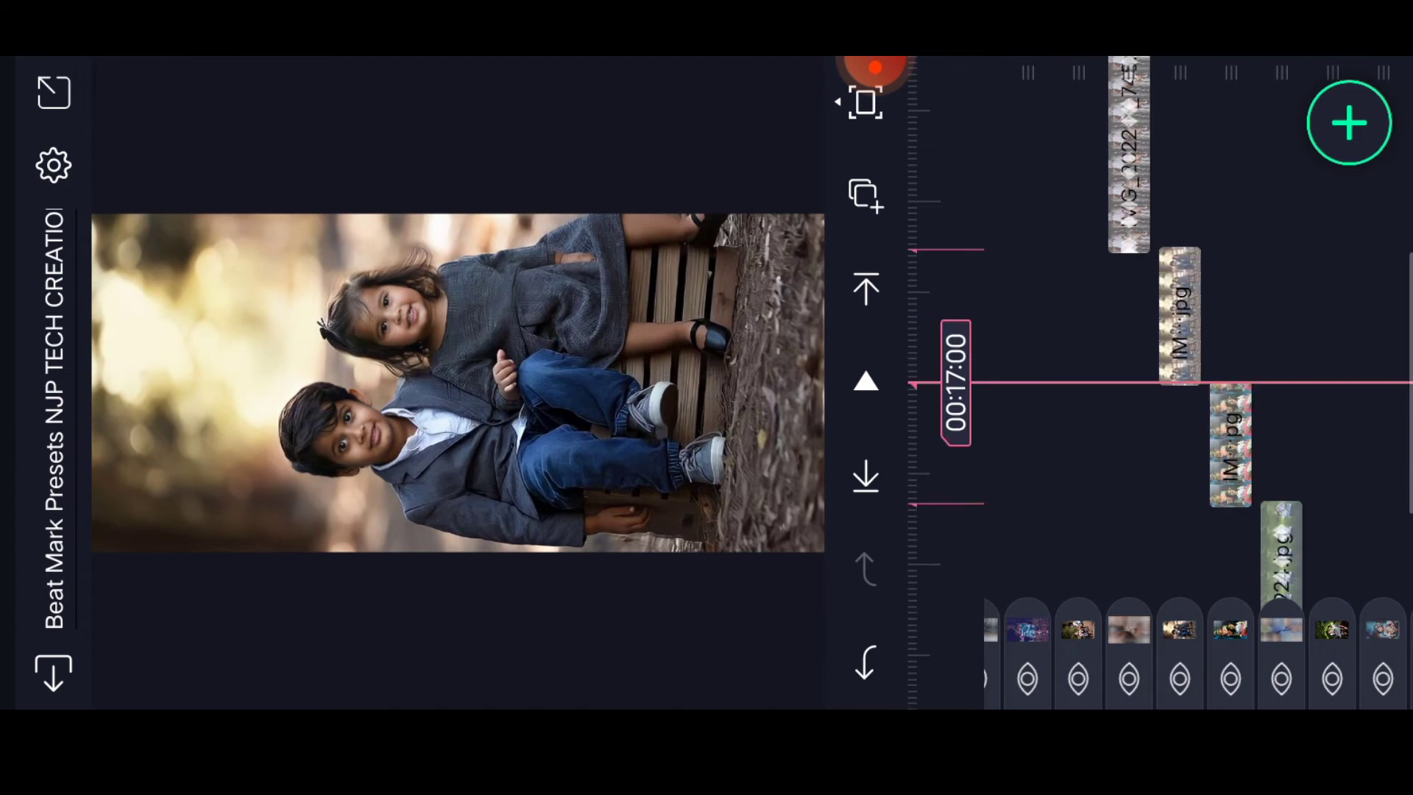
click(1180, 315)
click(1347, 188)
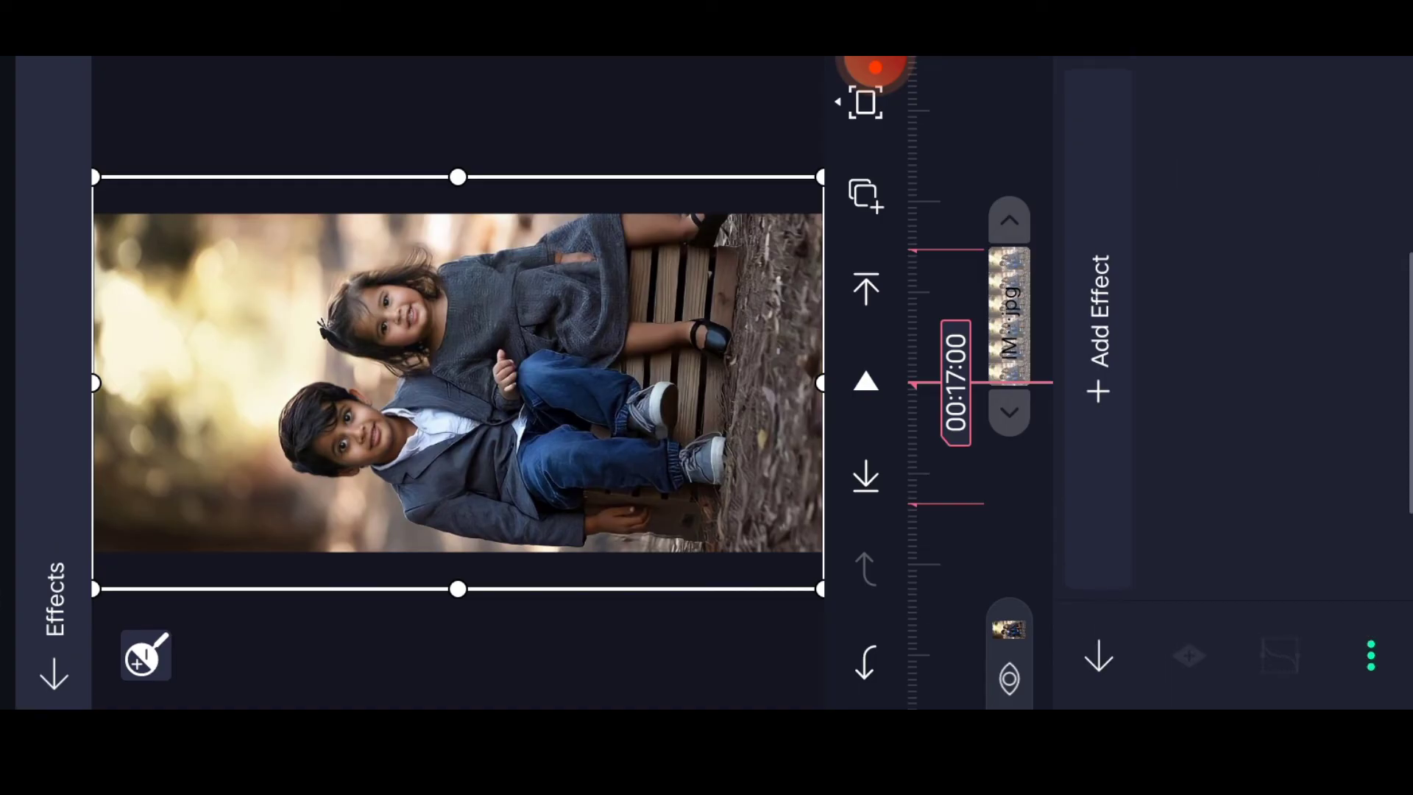
click(1370, 657)
click(1288, 613)
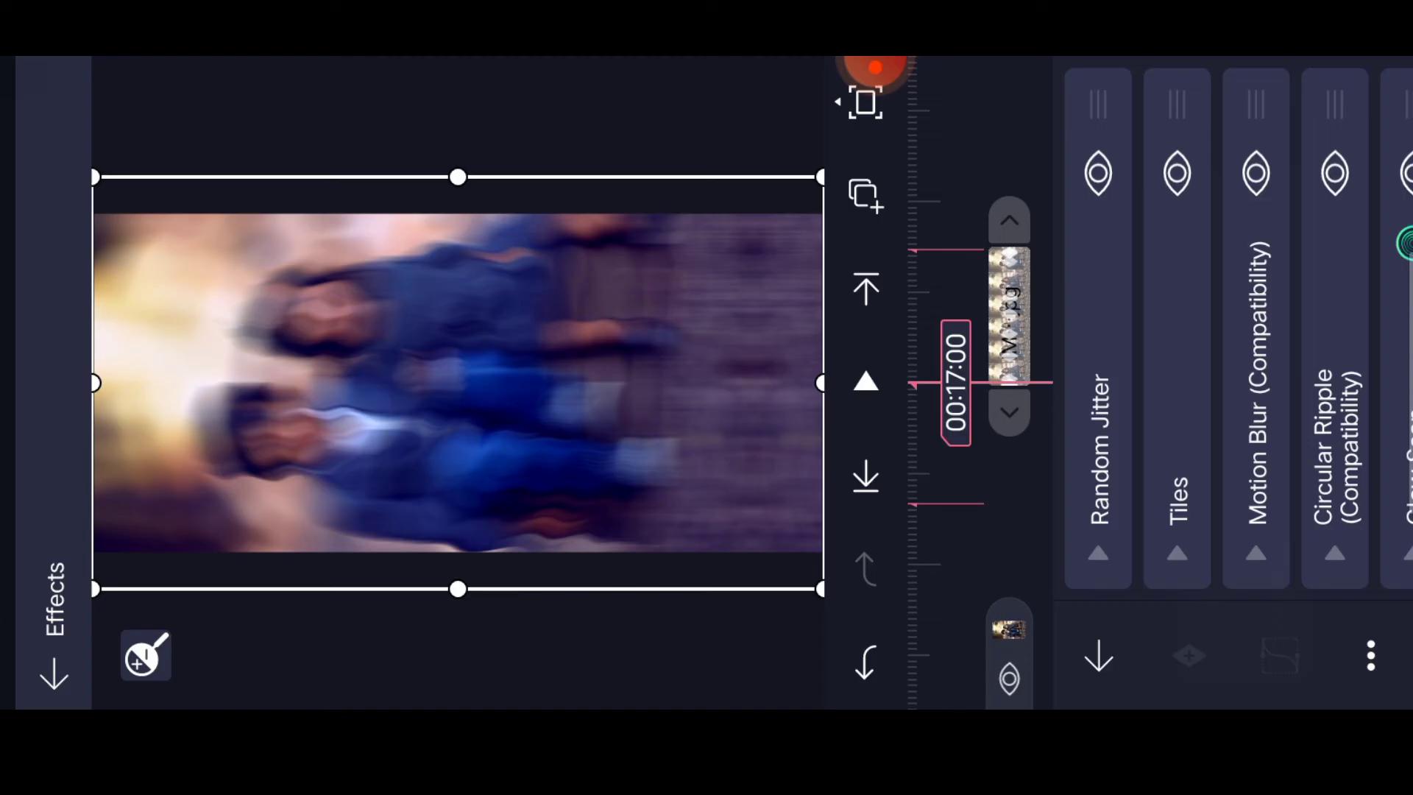
click(1099, 659)
Step: Paste the effects onto the leaf photo, then leave the project
drag(1105, 387, 1214, 386)
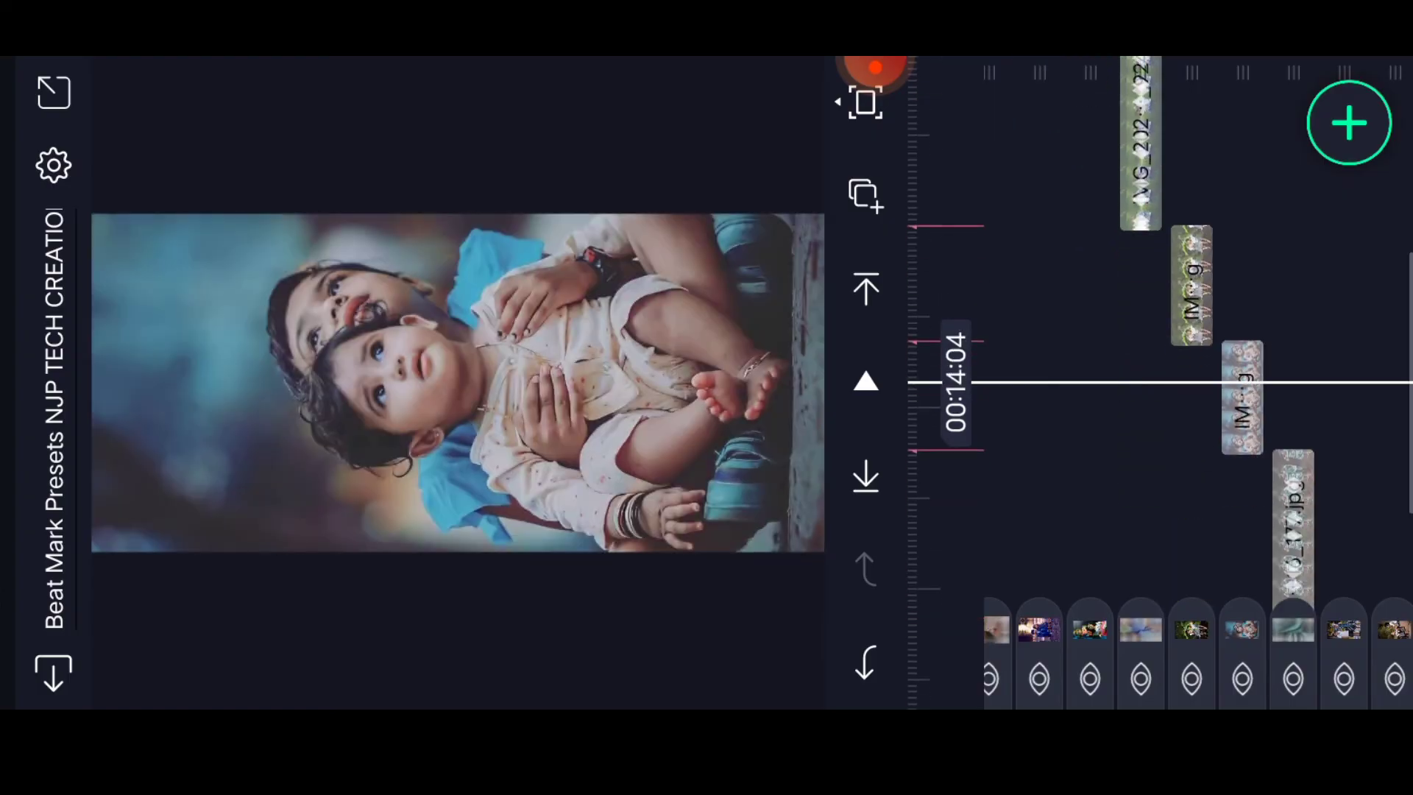
drag(1104, 365, 1104, 406)
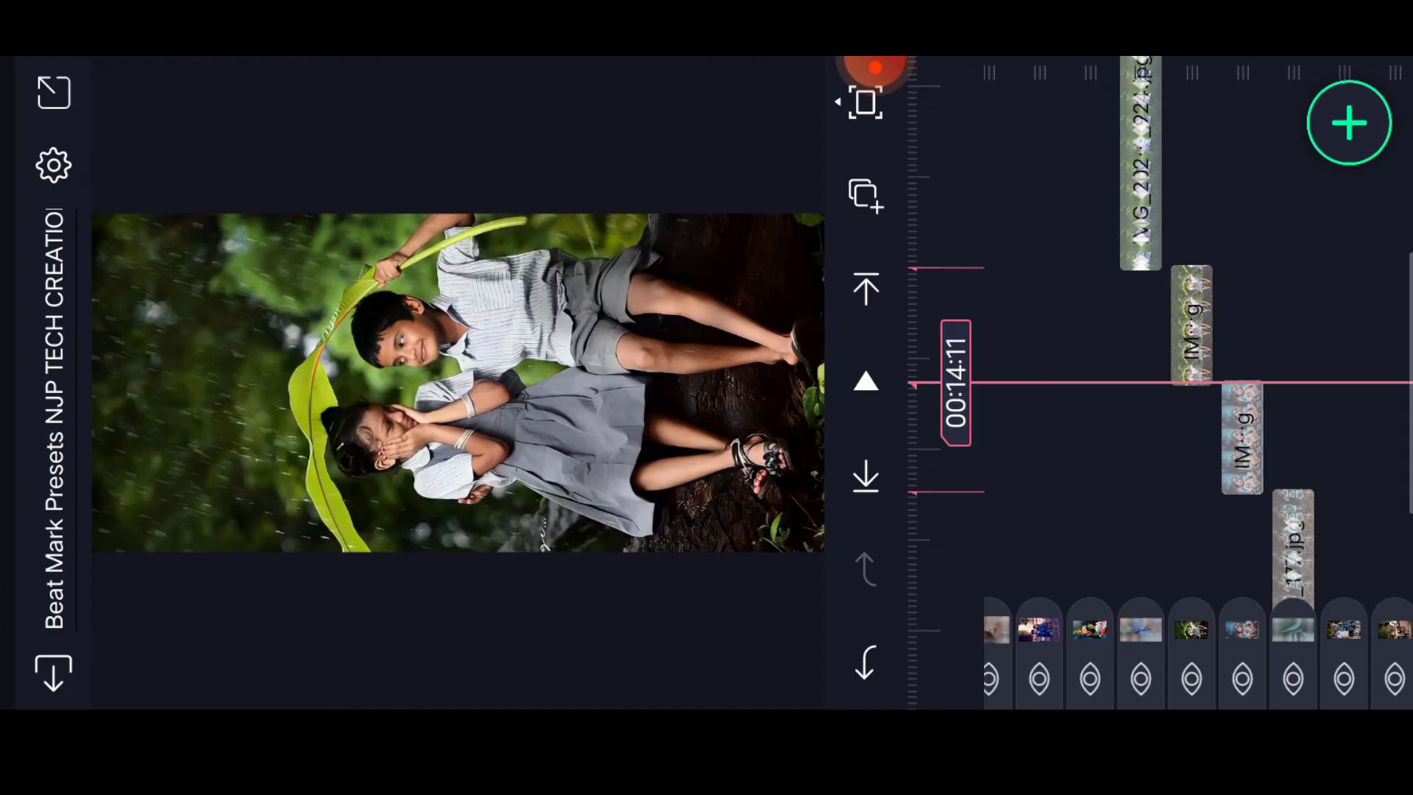
click(1192, 326)
click(1317, 188)
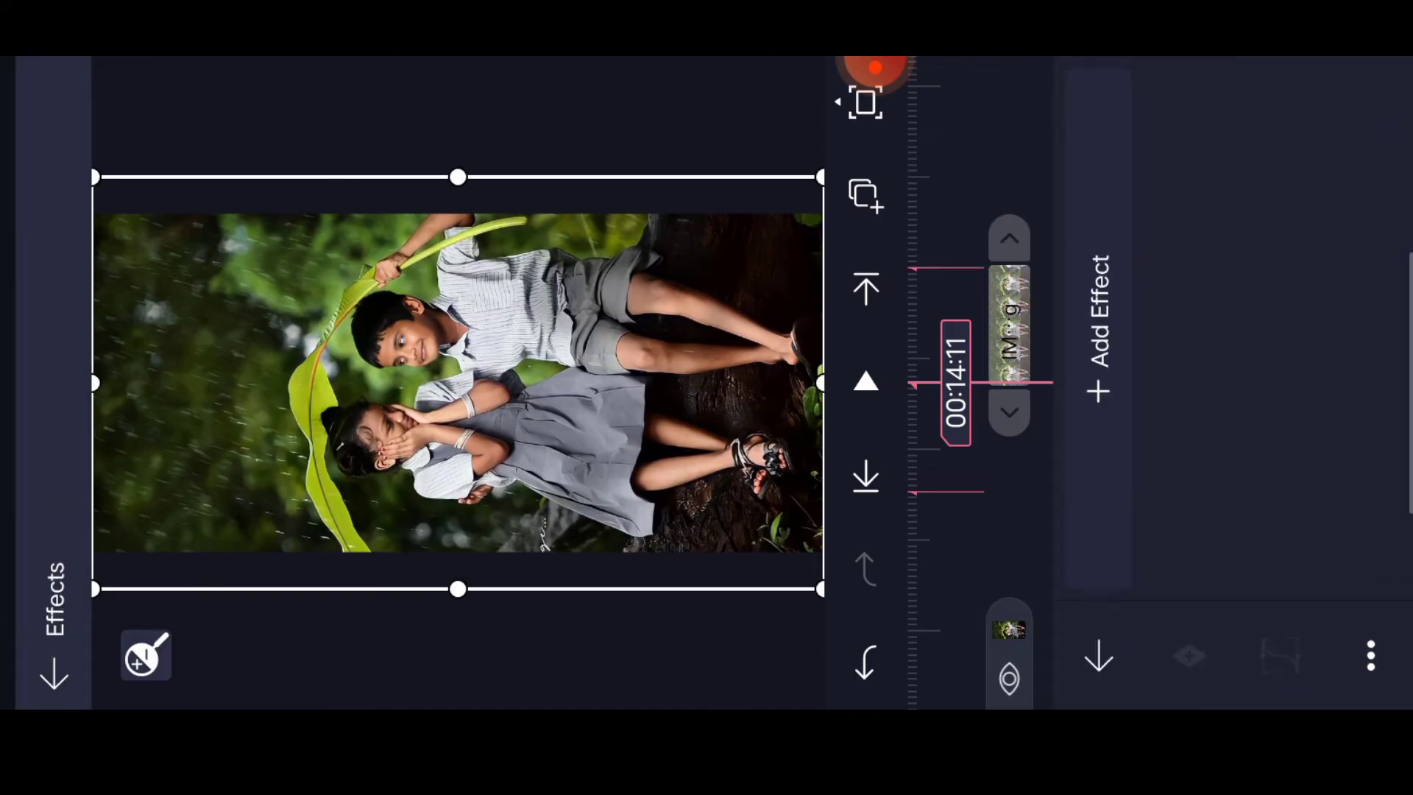
click(1371, 656)
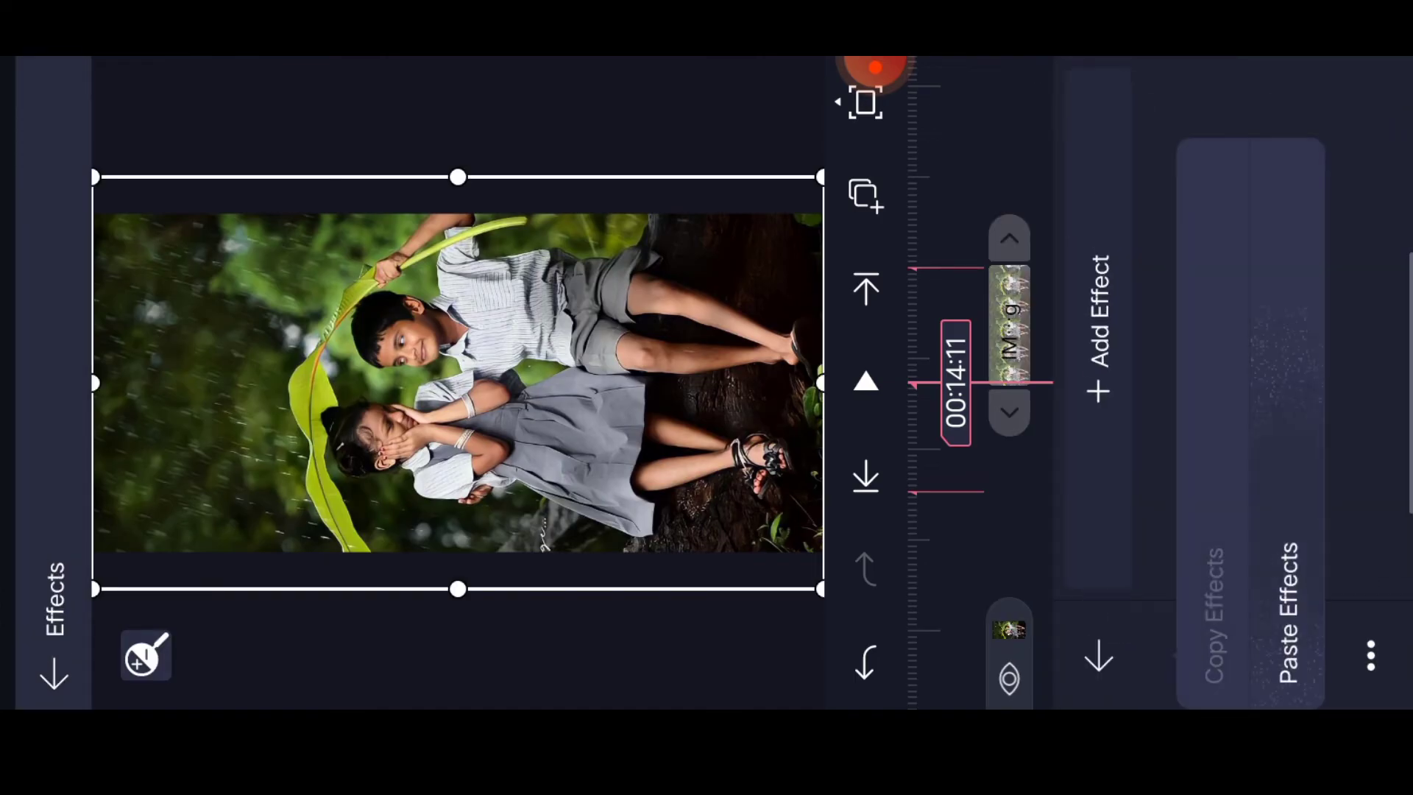
click(1288, 613)
click(54, 674)
click(54, 669)
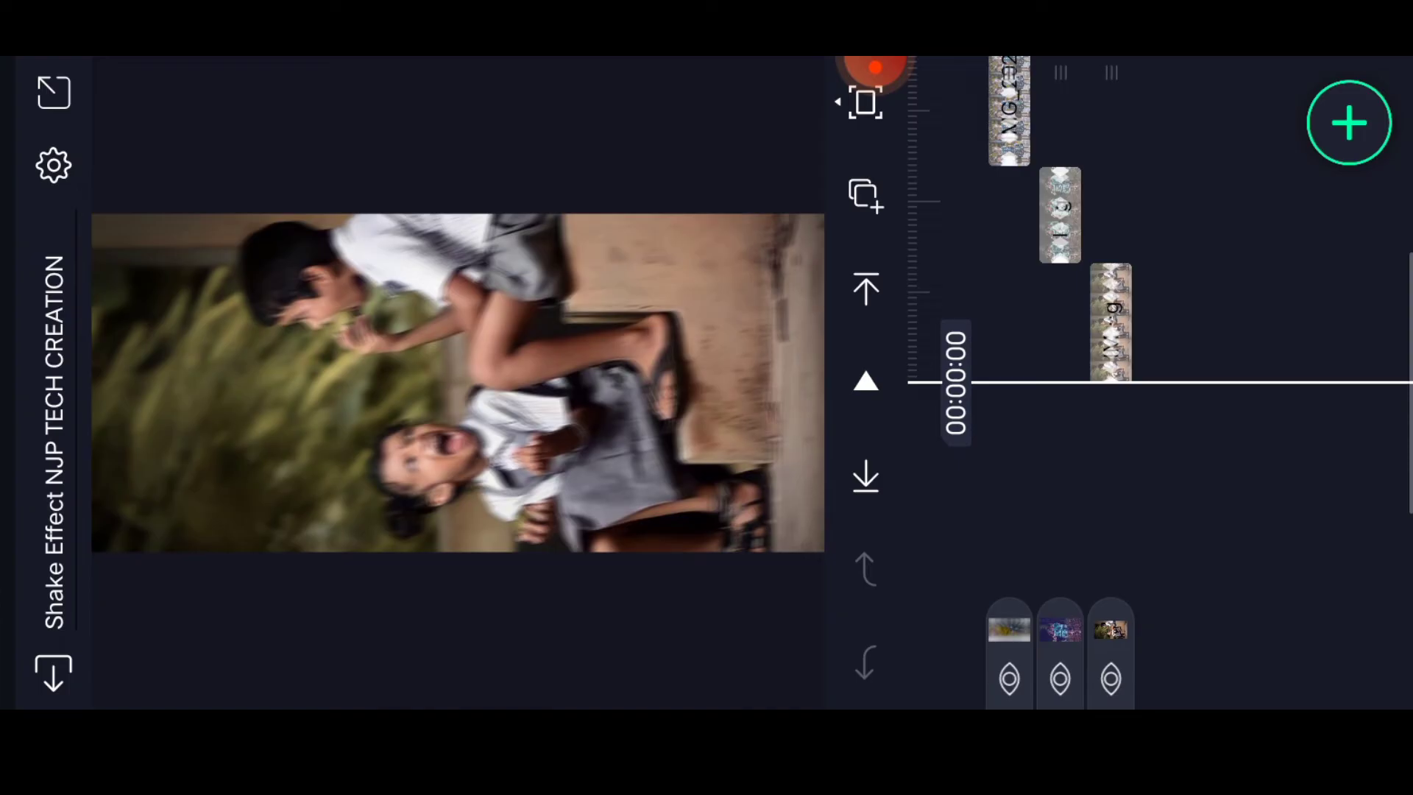
Step: Copy the shaky photo clip's Swing and Oscillate effects and exit to the projects list
click(1111, 322)
click(1333, 188)
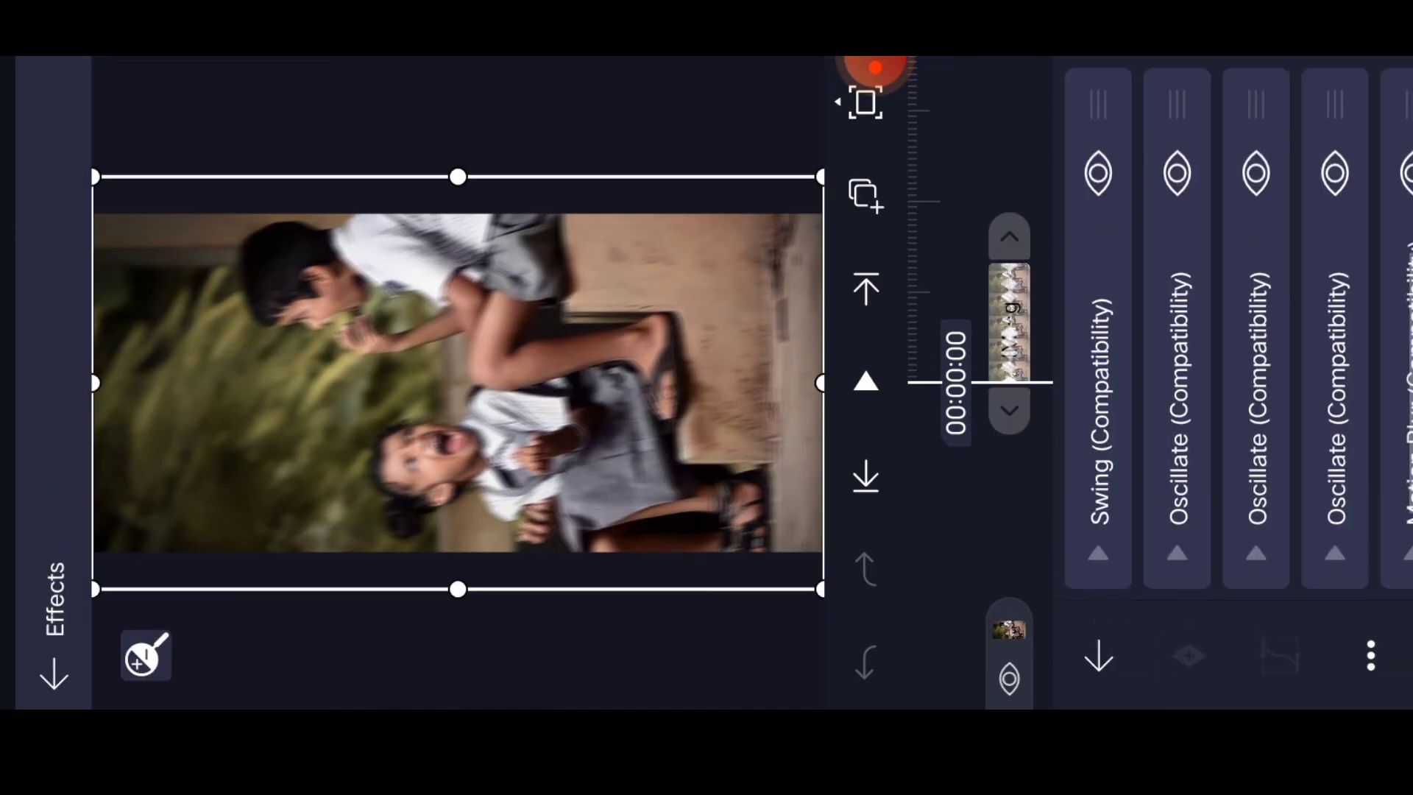
click(1370, 657)
click(1209, 597)
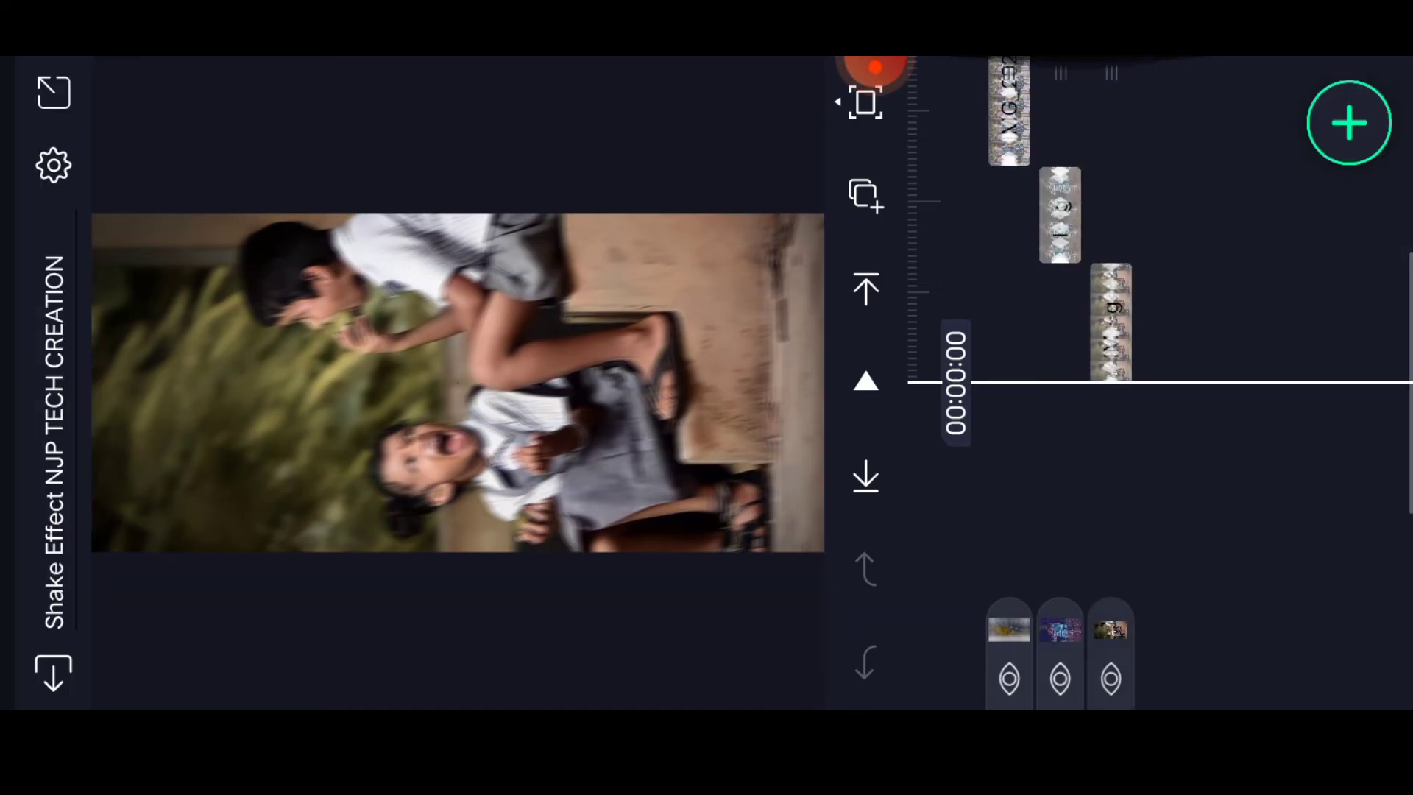
key(Escape)
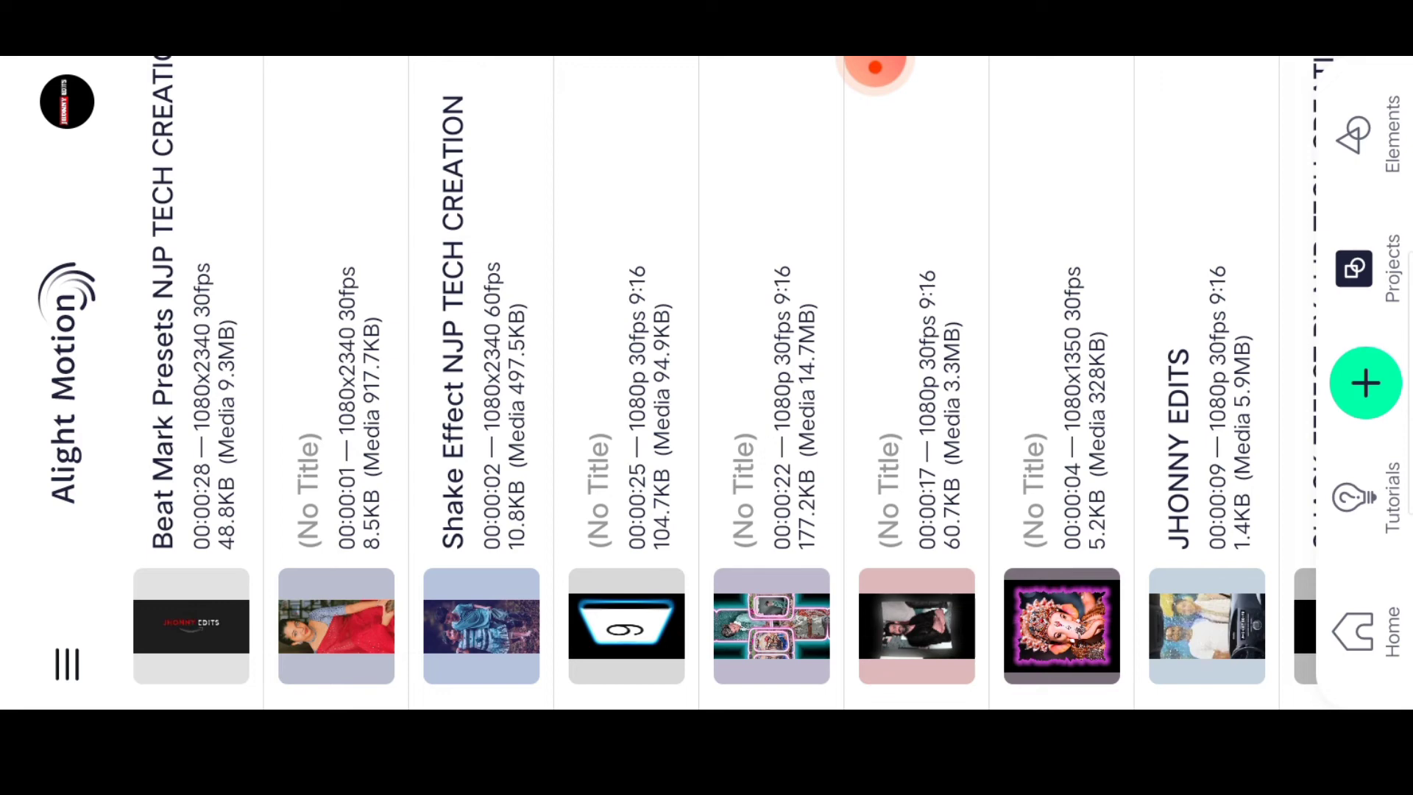
Step: Open Beat Mark Presets NJP TECH CREATION and paste the shake effects onto the playhead clip
click(192, 625)
scroll(1160, 386, down, 5)
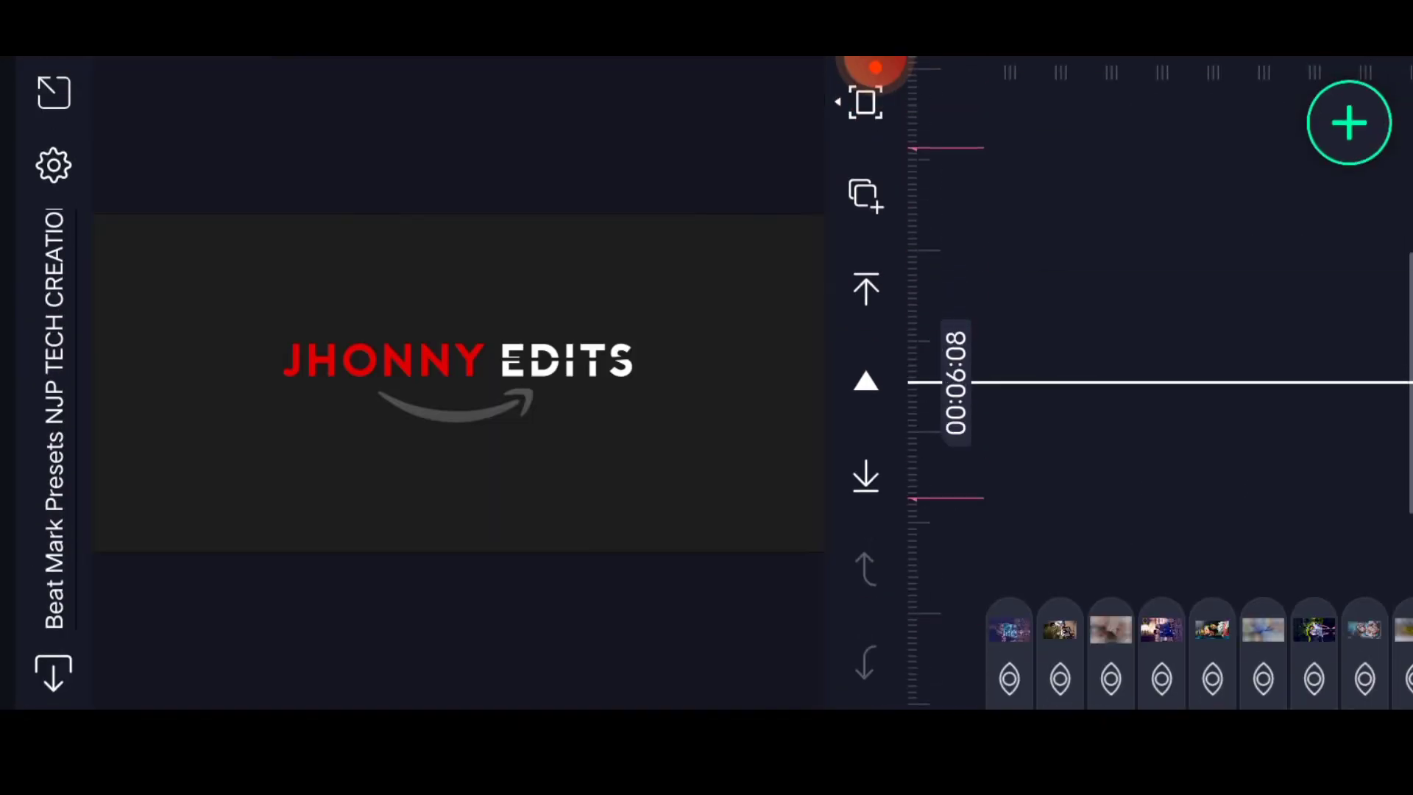
scroll(1159, 386, down, 3)
scroll(1159, 387, down, 2)
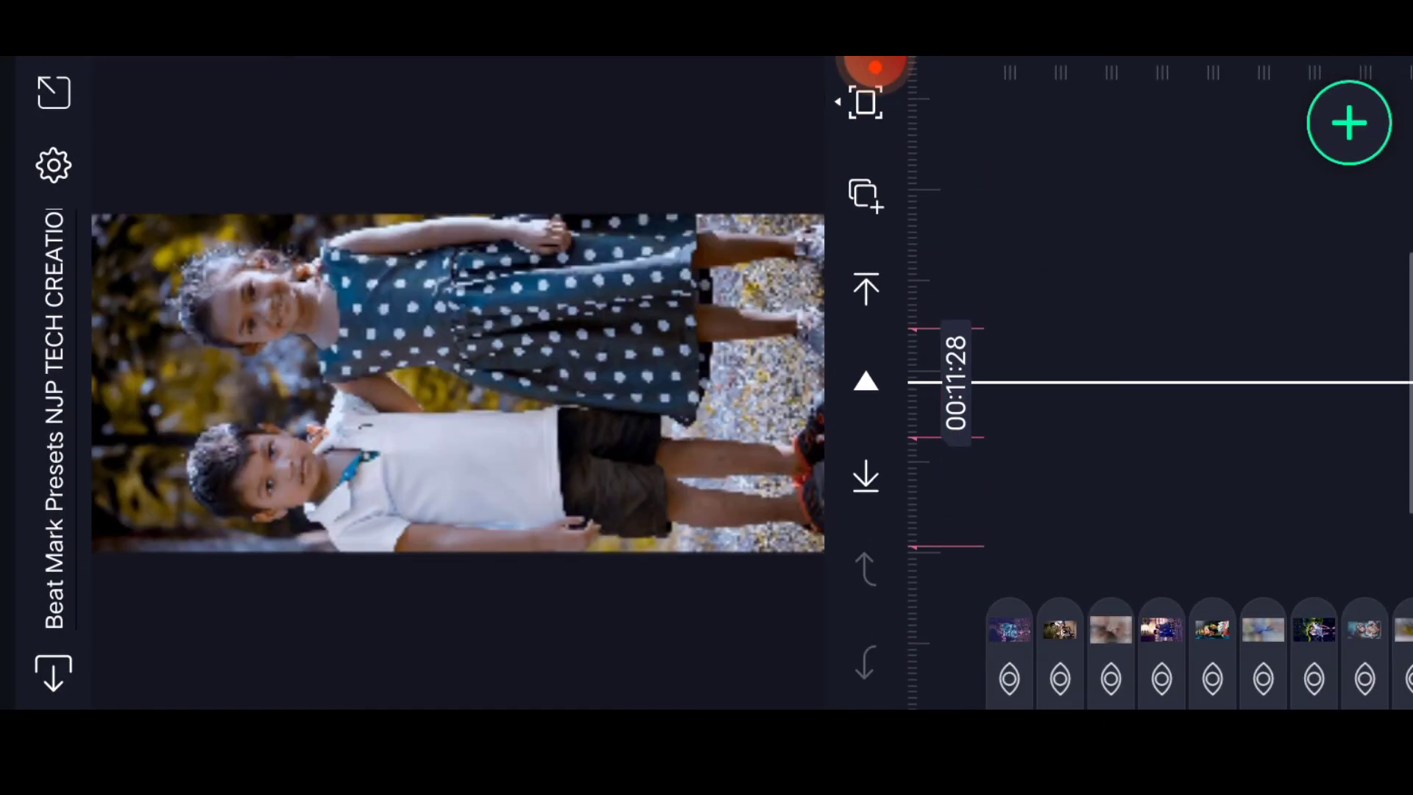
scroll(1159, 386, up, 1)
scroll(1159, 387, up, 2)
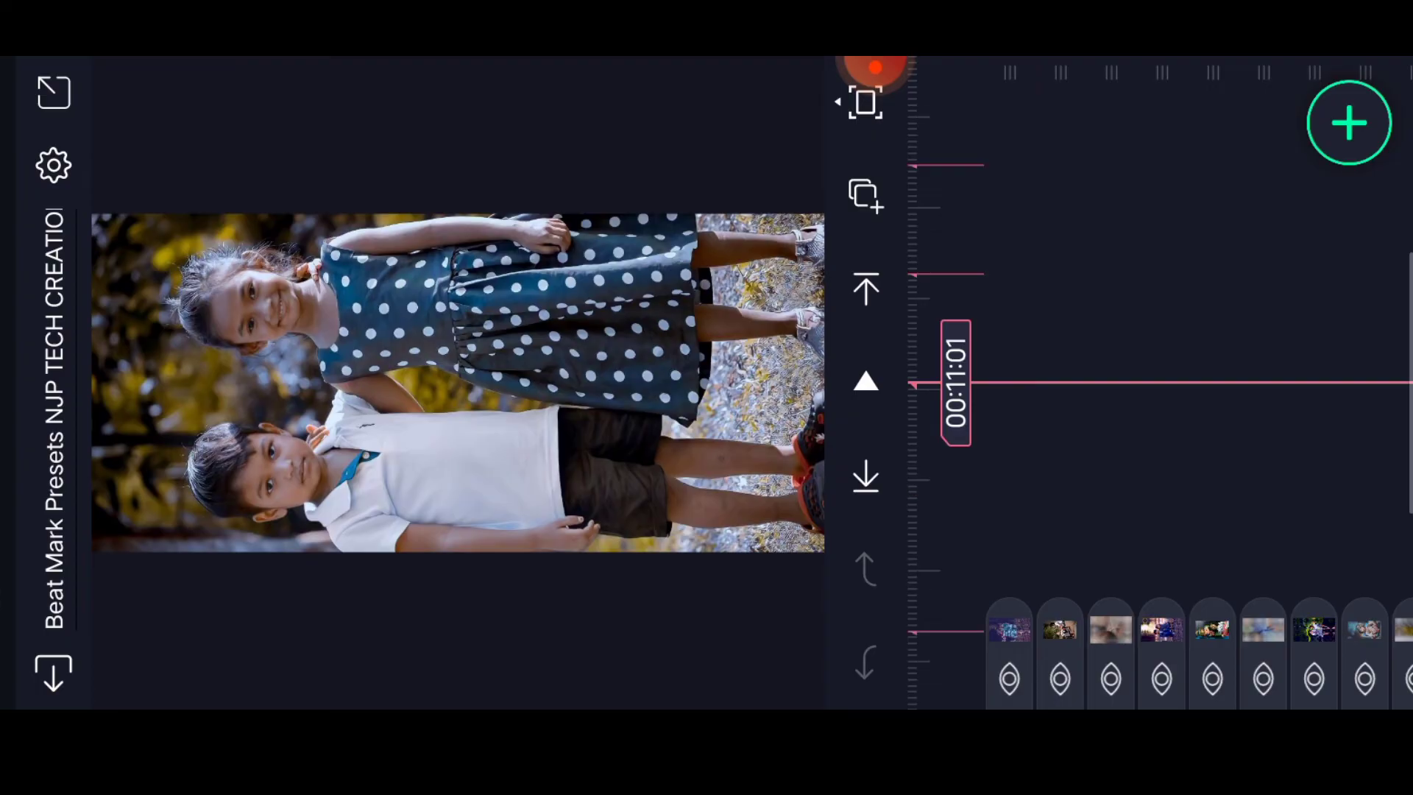
click(1162, 328)
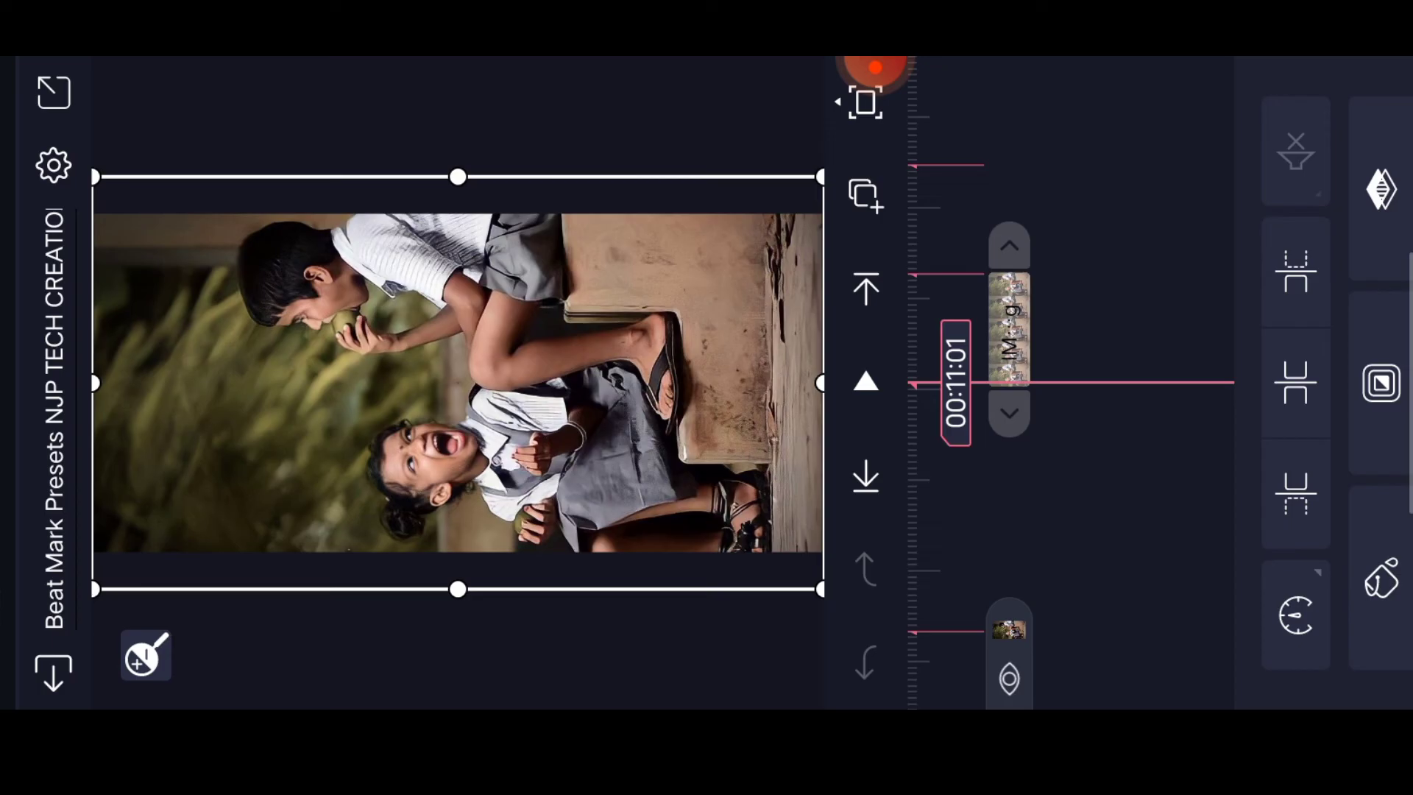
click(1310, 187)
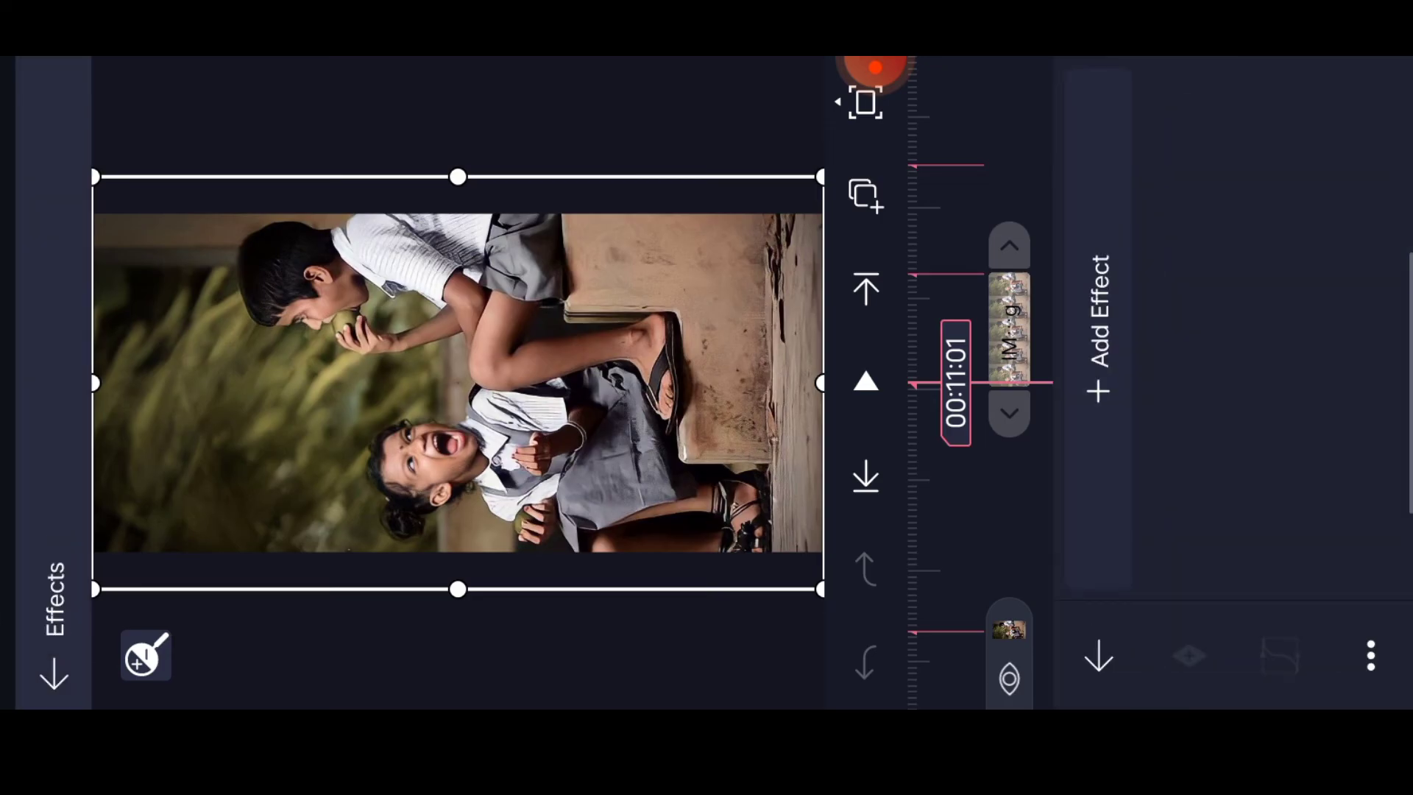
click(1370, 656)
click(1287, 607)
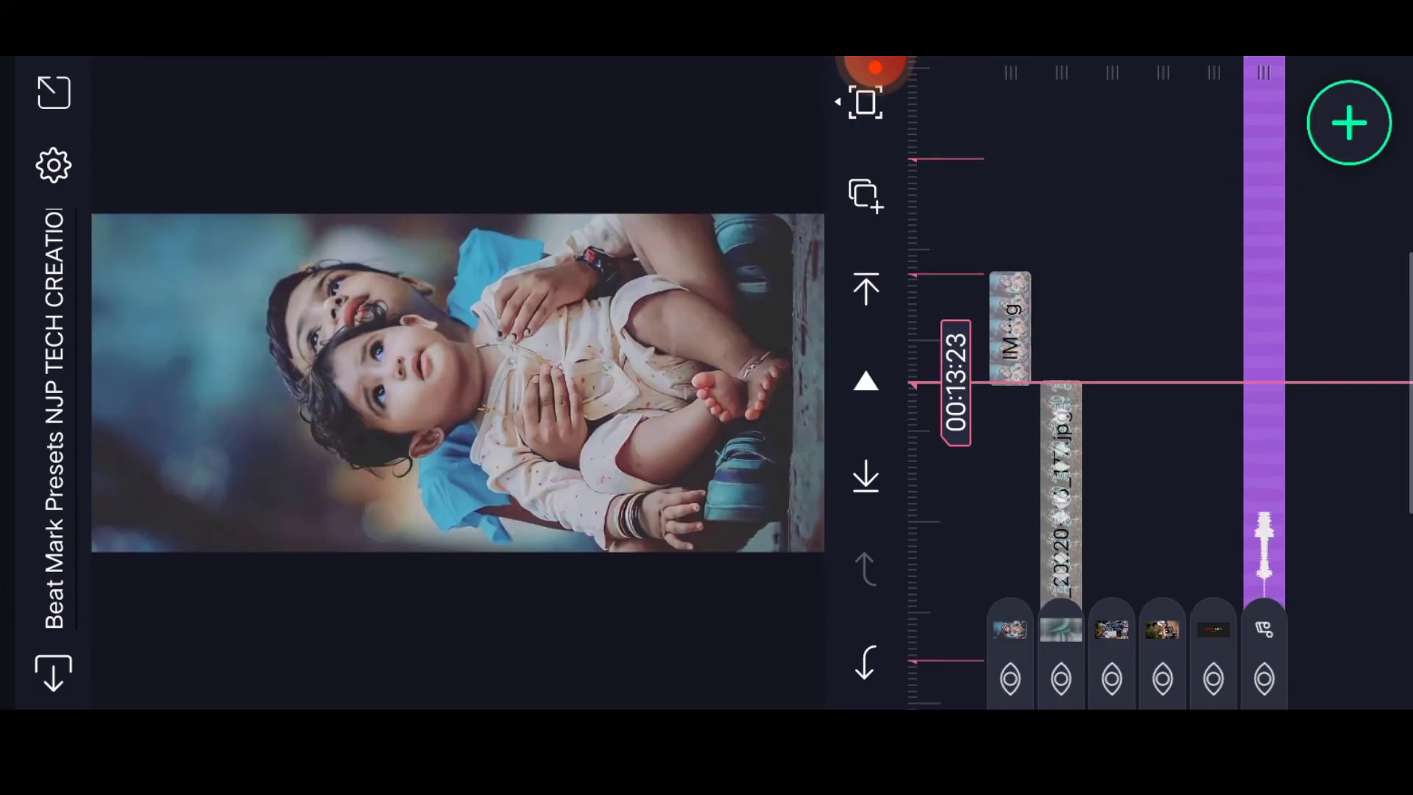
Step: Paste the shake effects onto the baby photo clip as well
click(1009, 326)
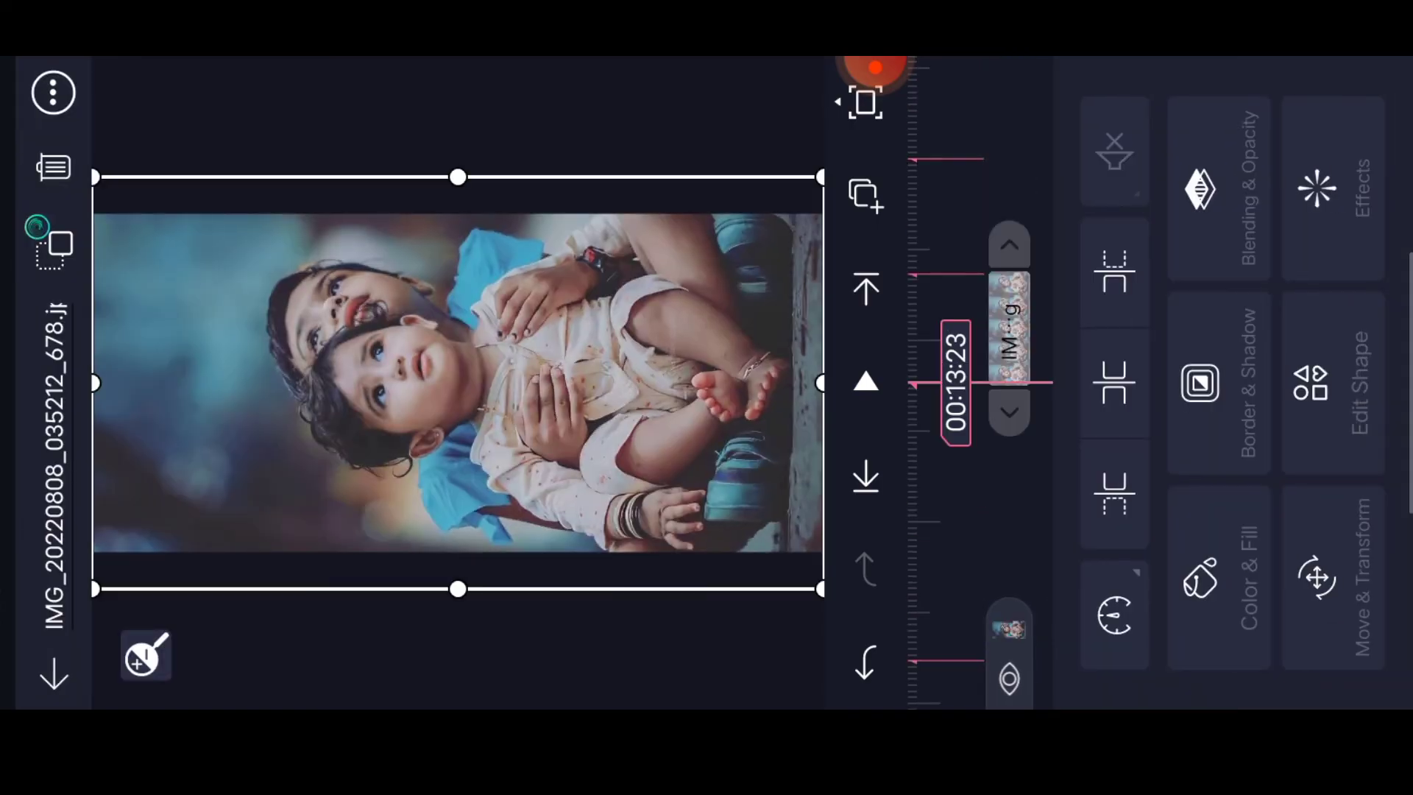
click(1318, 188)
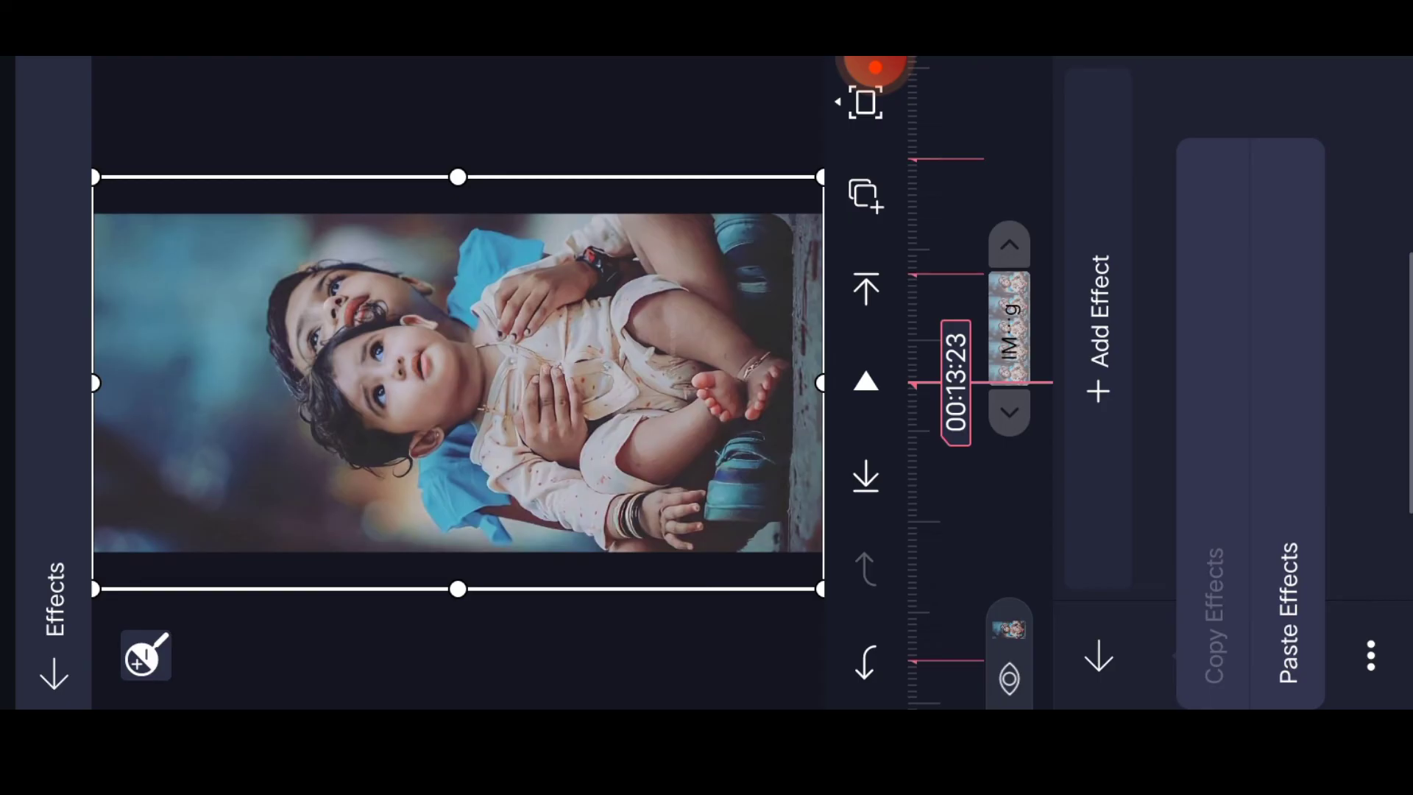
click(1288, 612)
click(1099, 658)
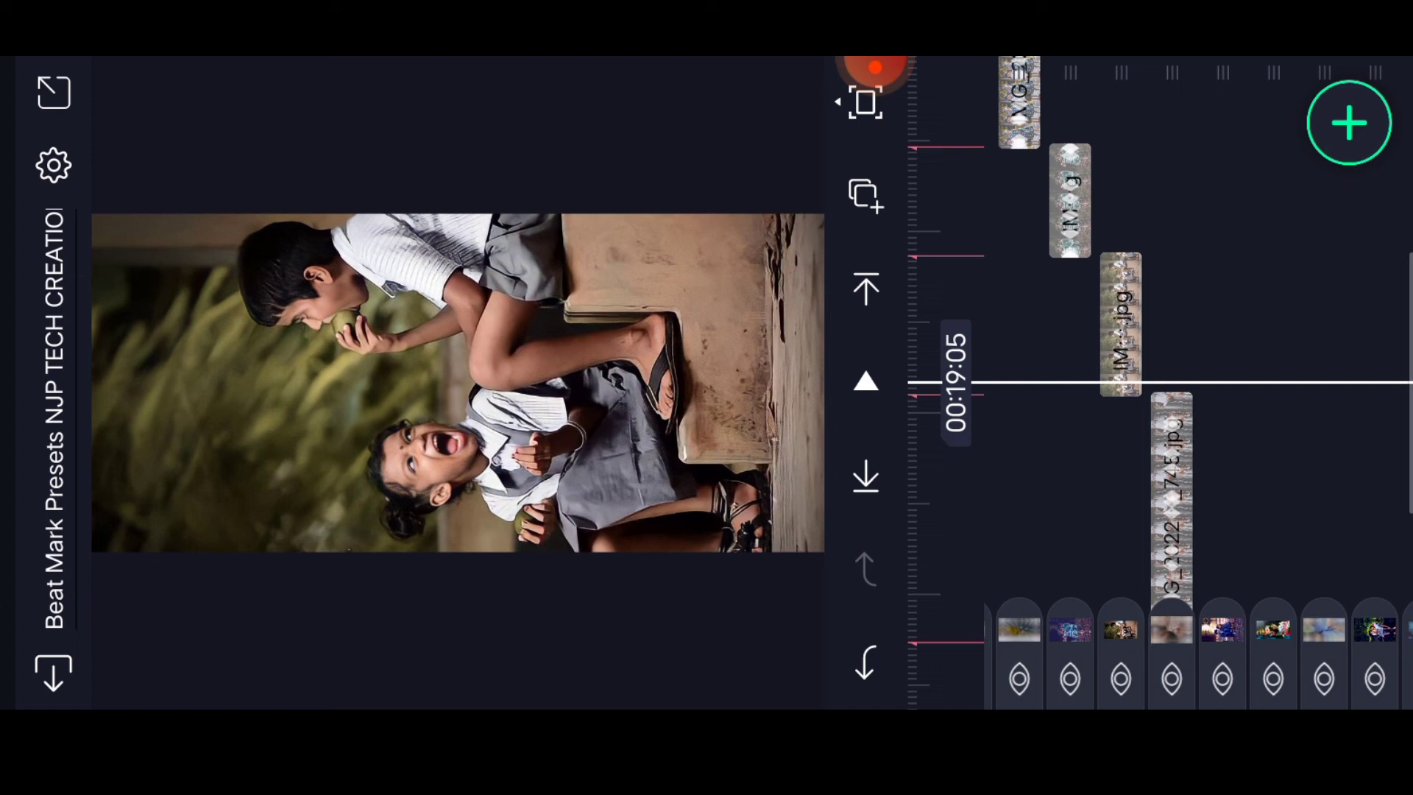
Step: Paste the shake effects onto the photo clip at the playhead
click(1121, 321)
click(1319, 190)
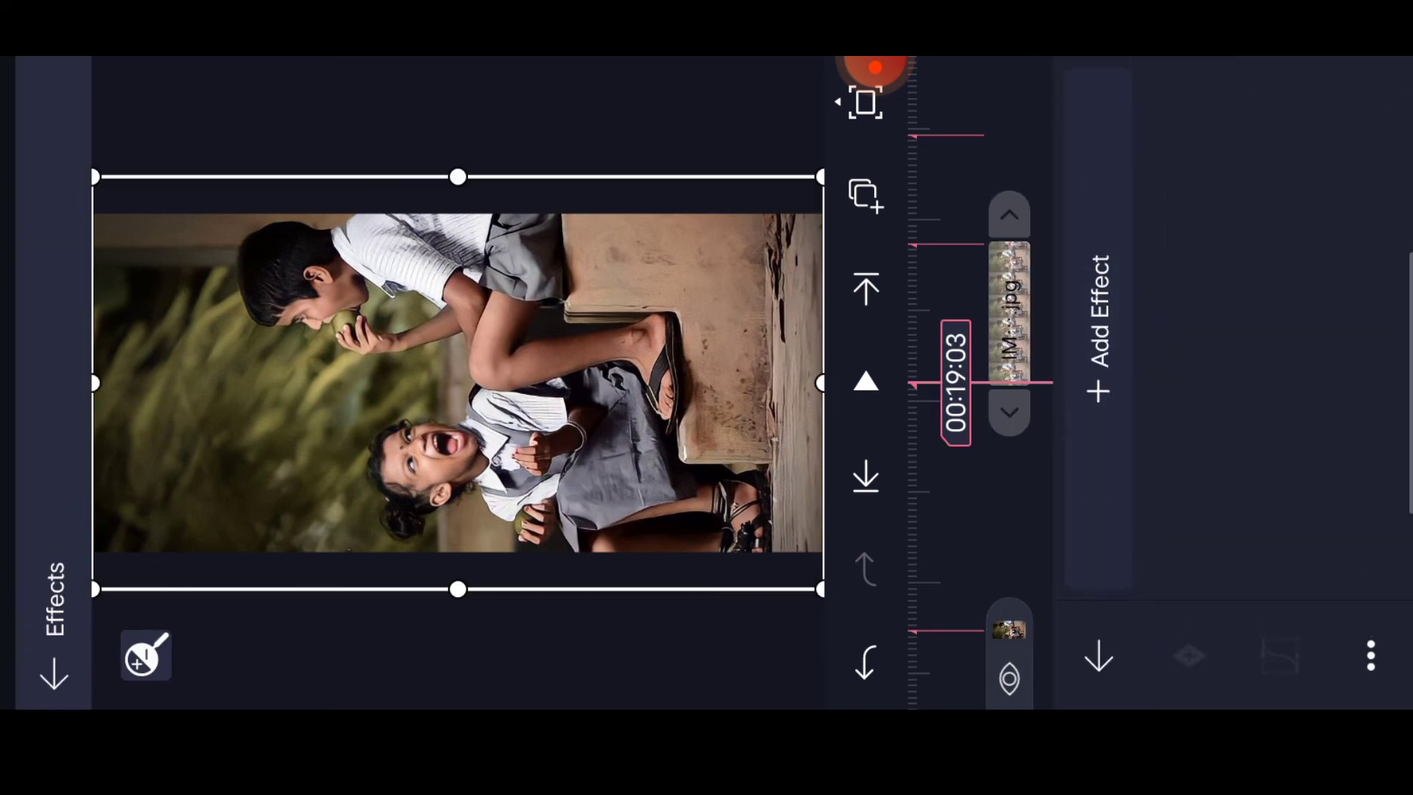
click(1370, 656)
click(1287, 608)
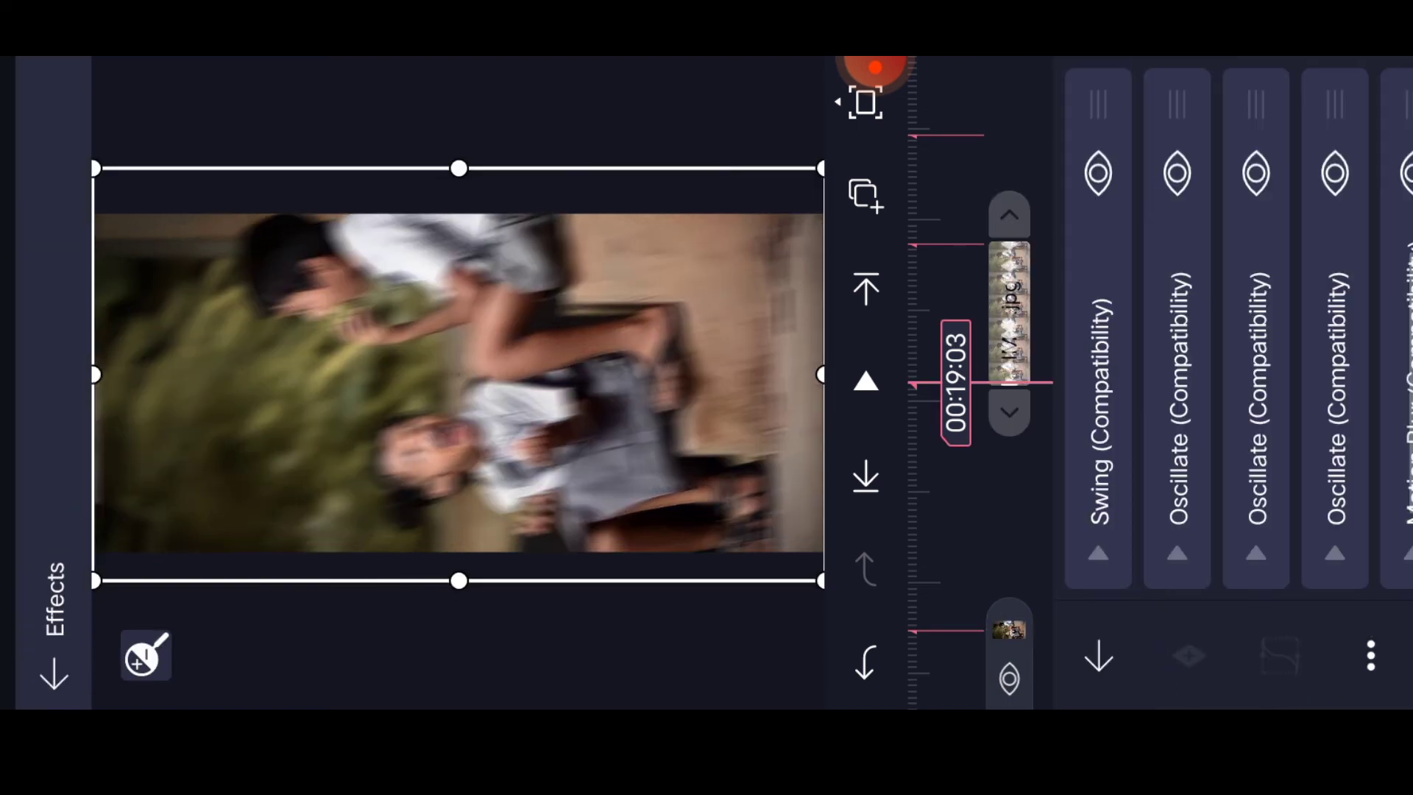
click(1098, 658)
Step: Scrub to the baby photo clip and paste the shake effects onto it
drag(1159, 498, 1159, 276)
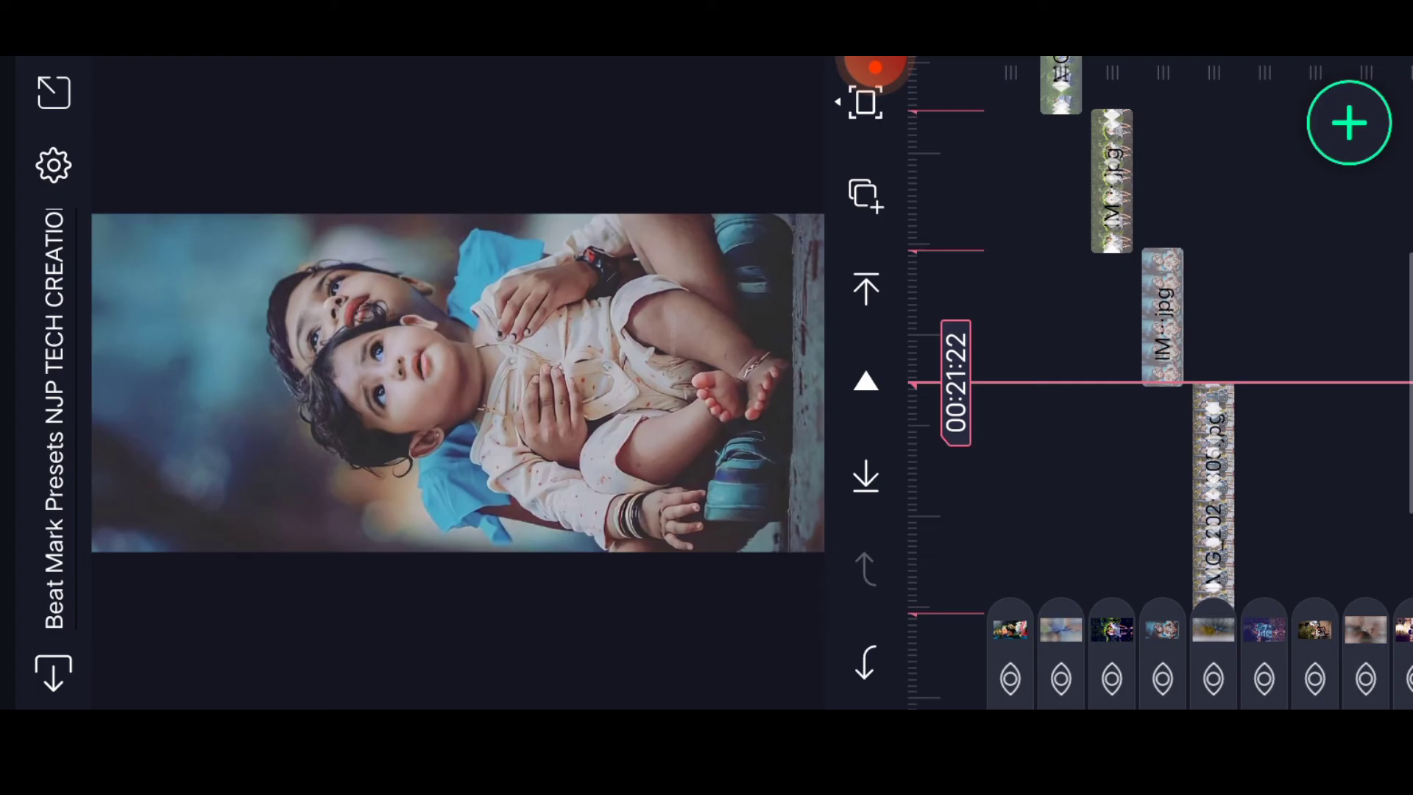
click(1160, 315)
click(1394, 190)
click(1370, 657)
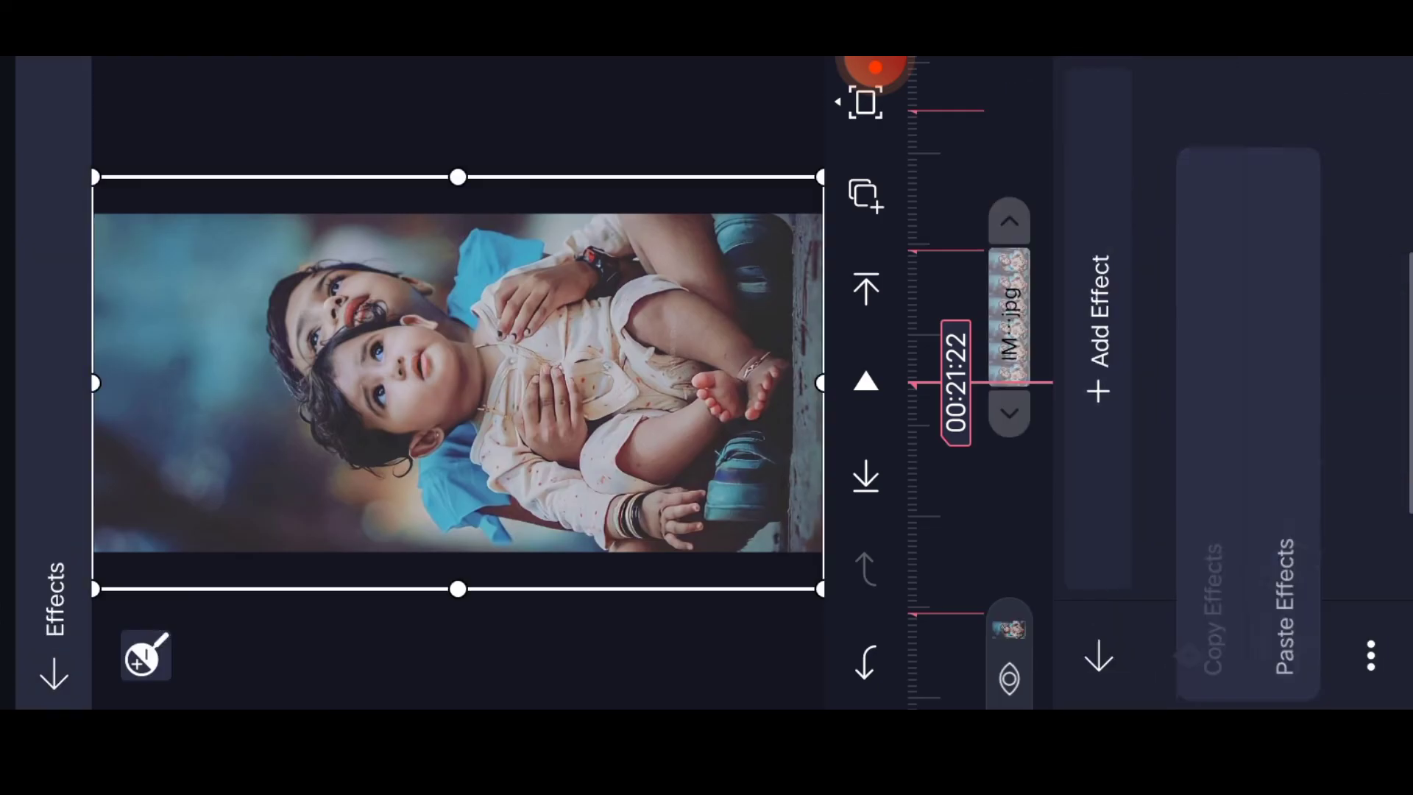
click(1287, 602)
click(1098, 658)
Step: Scrub to the next photo clip and paste the shake effects onto it
drag(1159, 497, 1159, 277)
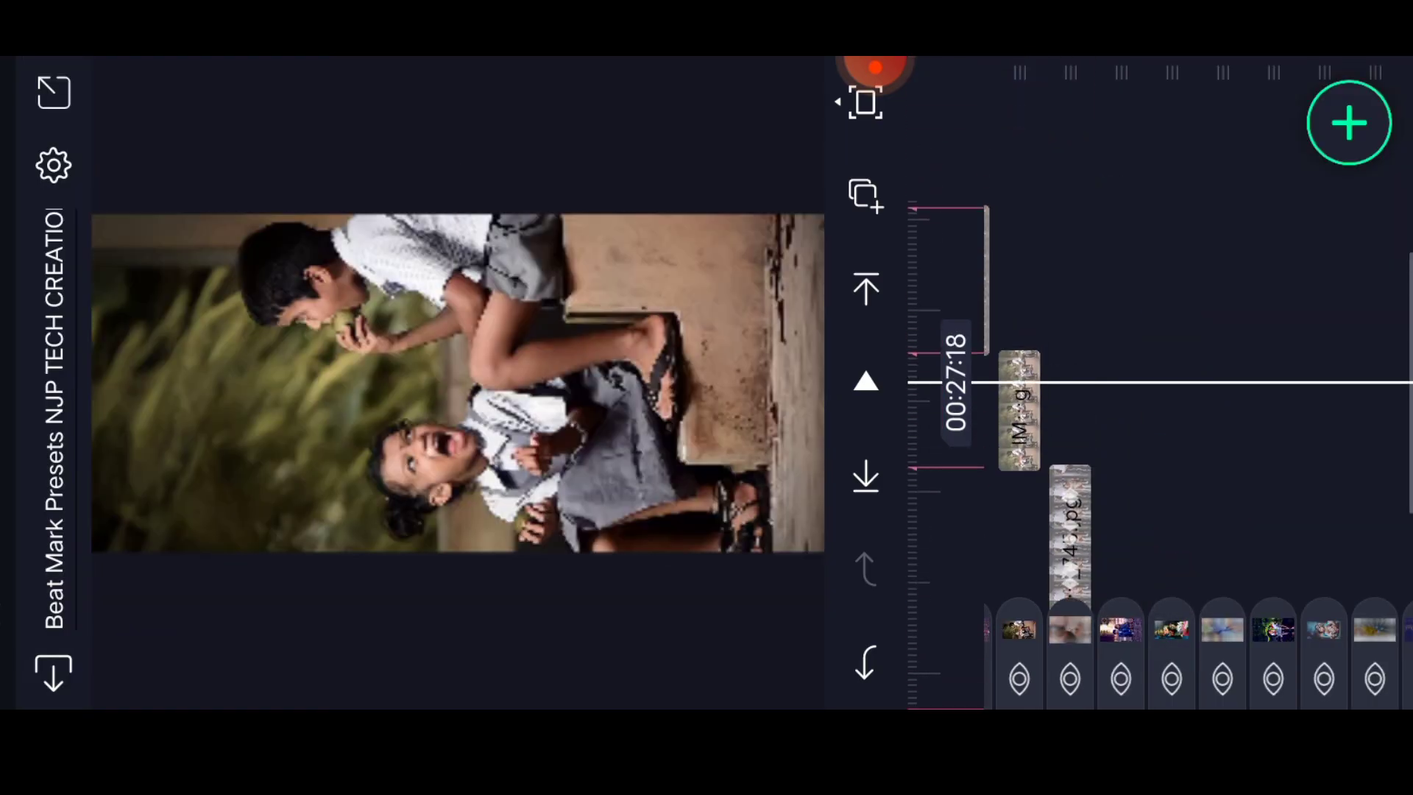
scroll(1160, 387, left, 2)
click(1060, 408)
click(1309, 188)
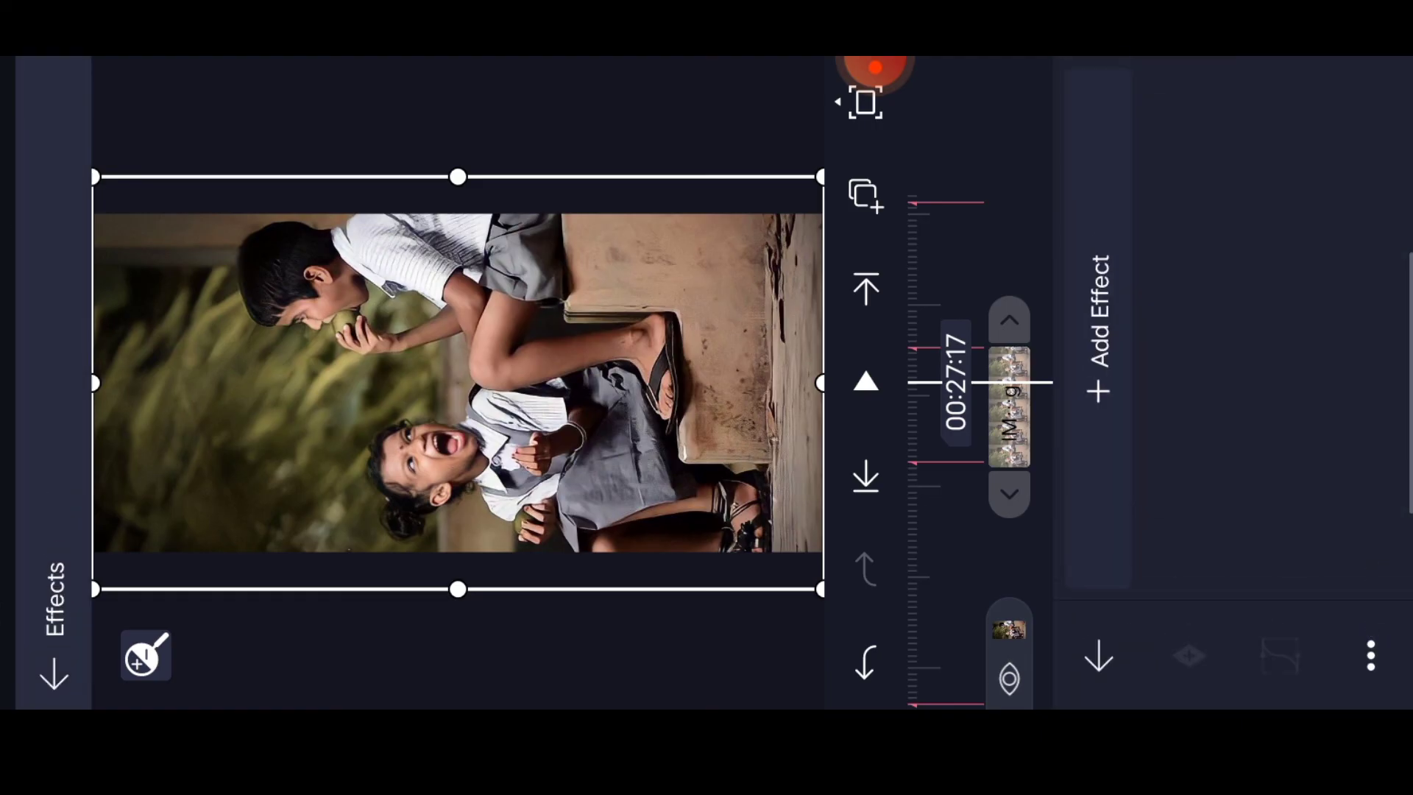
click(1370, 658)
click(1286, 610)
click(1099, 657)
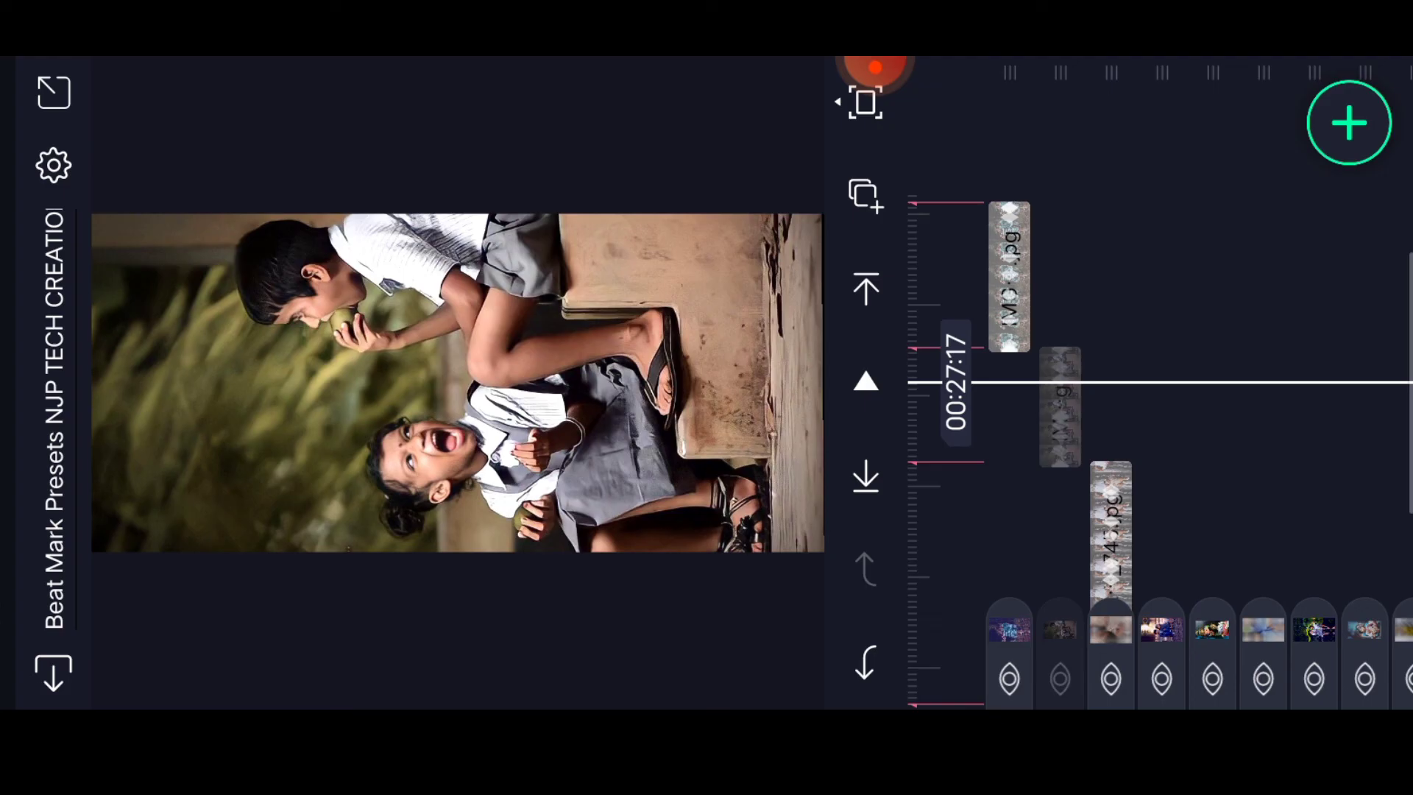
scroll(1159, 386, down, 1)
scroll(1160, 387, up, 2)
scroll(1159, 387, up, 5)
scroll(1159, 386, up, 7)
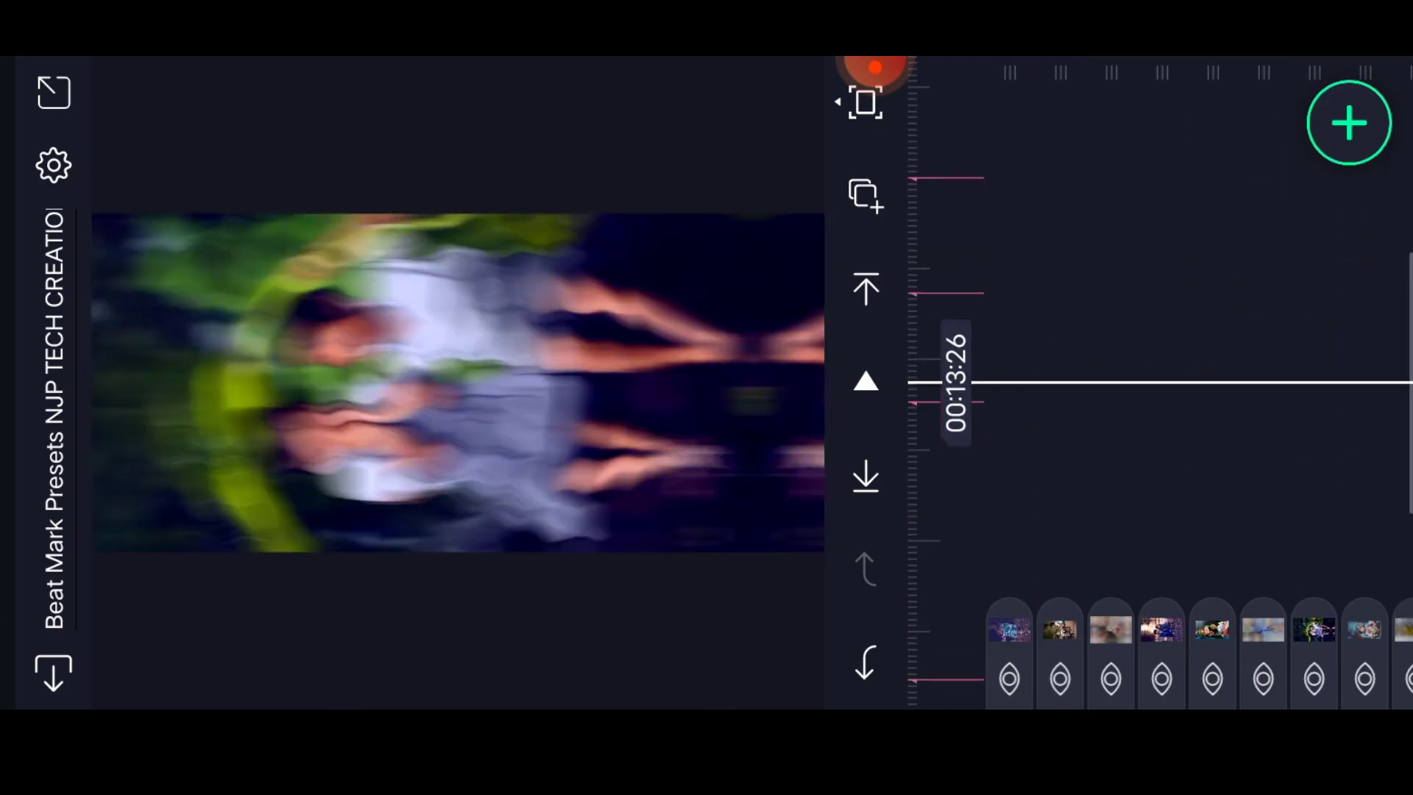
scroll(1160, 386, down, 2)
scroll(1160, 387, up, 5)
scroll(1160, 386, down, 3)
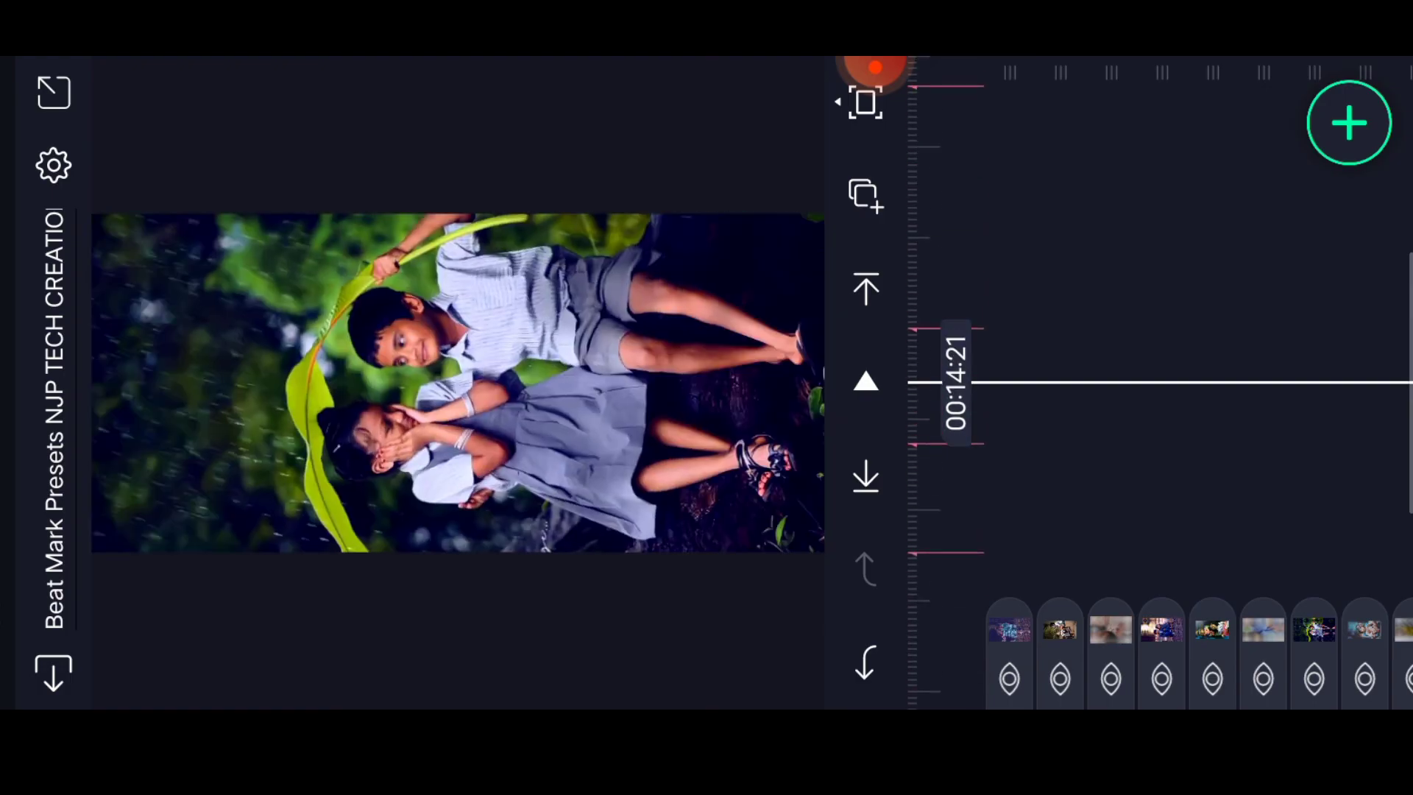
Step: Open the Video export settings, try 1080p (FHD), then return the resolution to 720p (HD)
click(53, 670)
click(431, 442)
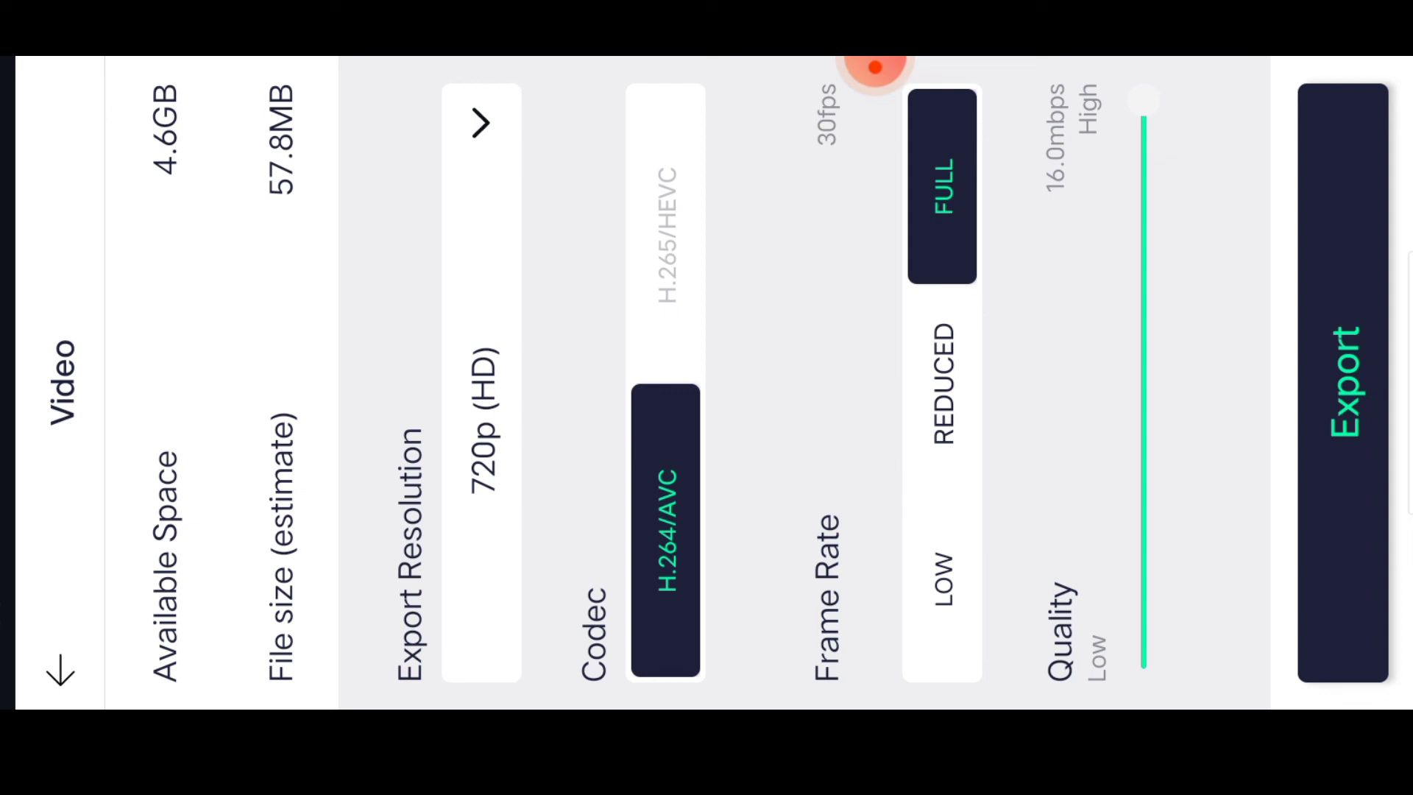
click(481, 420)
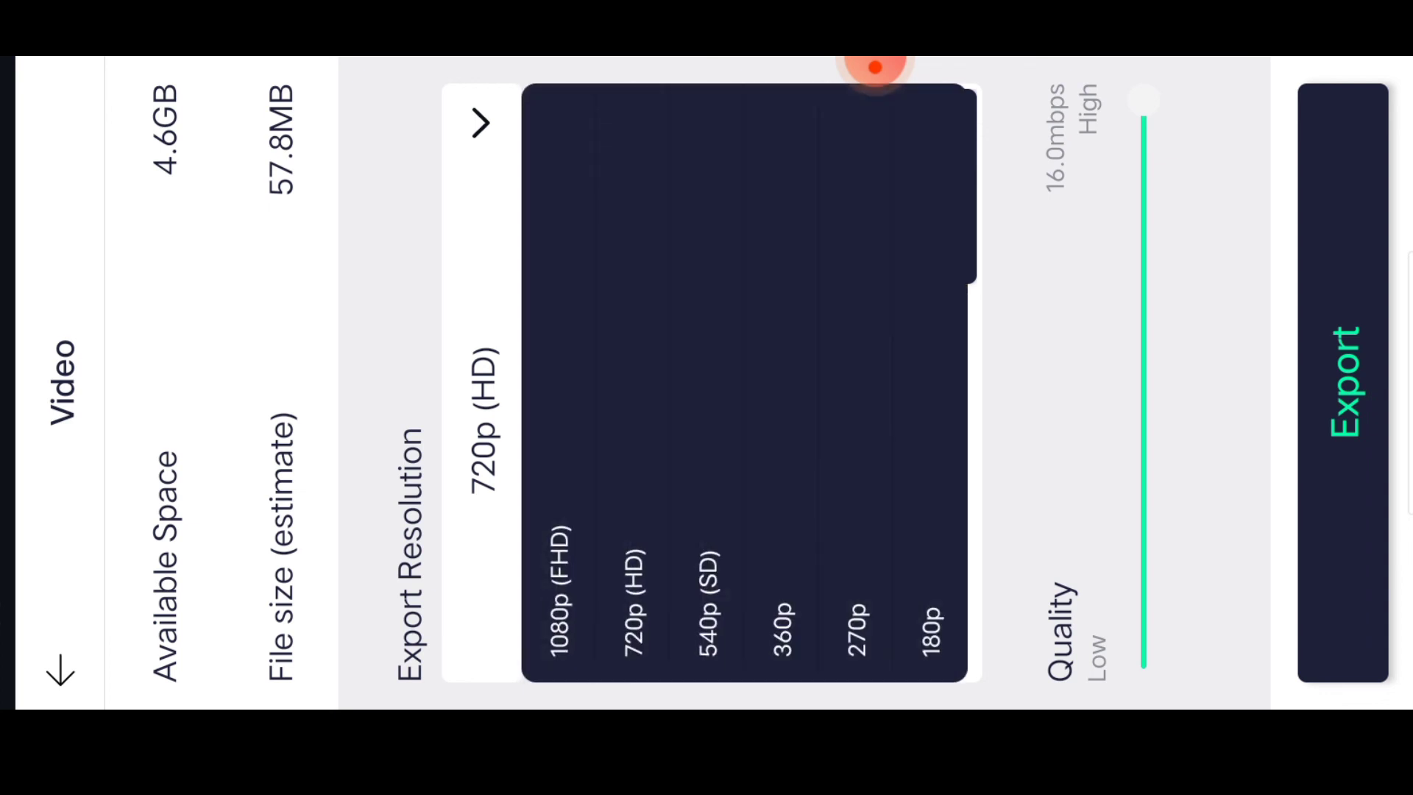
click(560, 591)
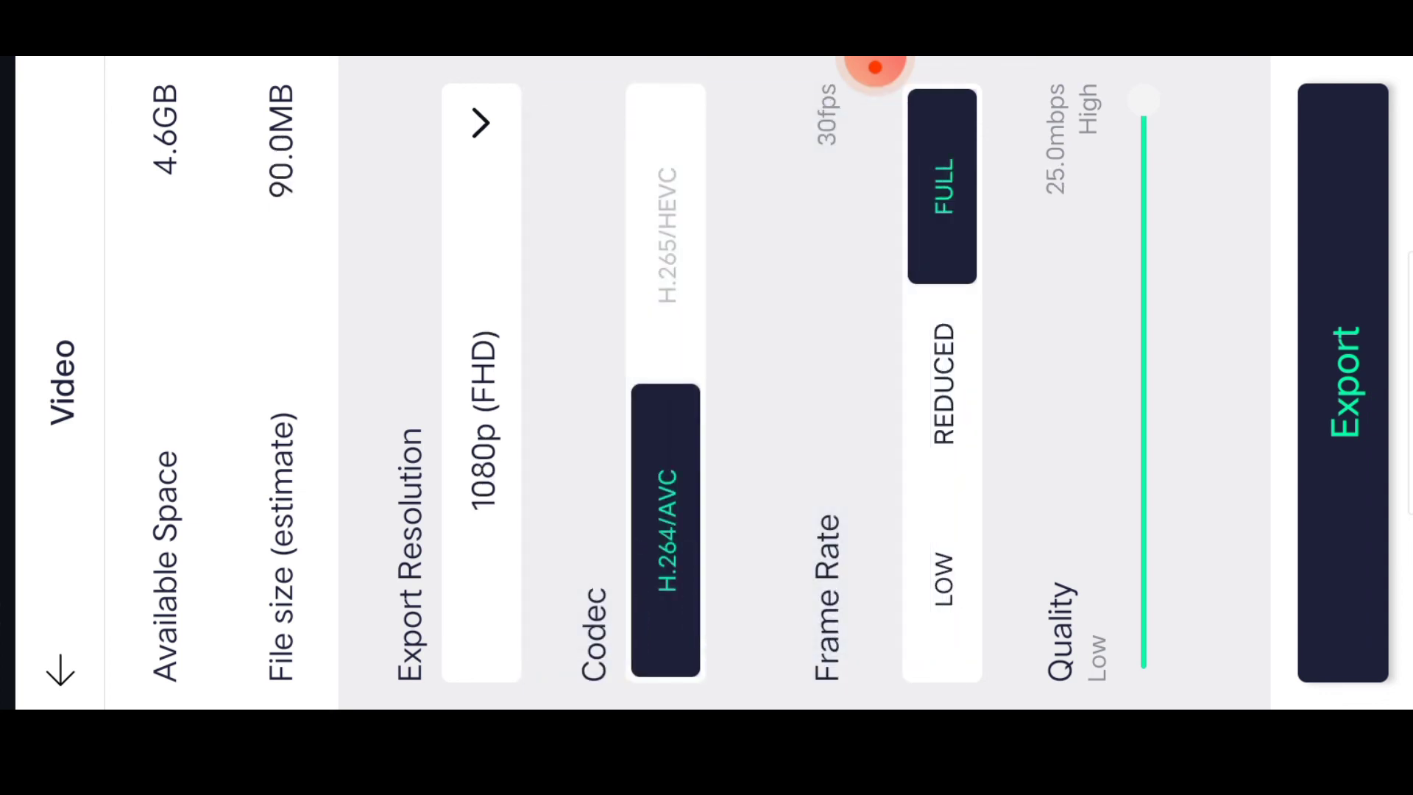
click(481, 419)
click(635, 602)
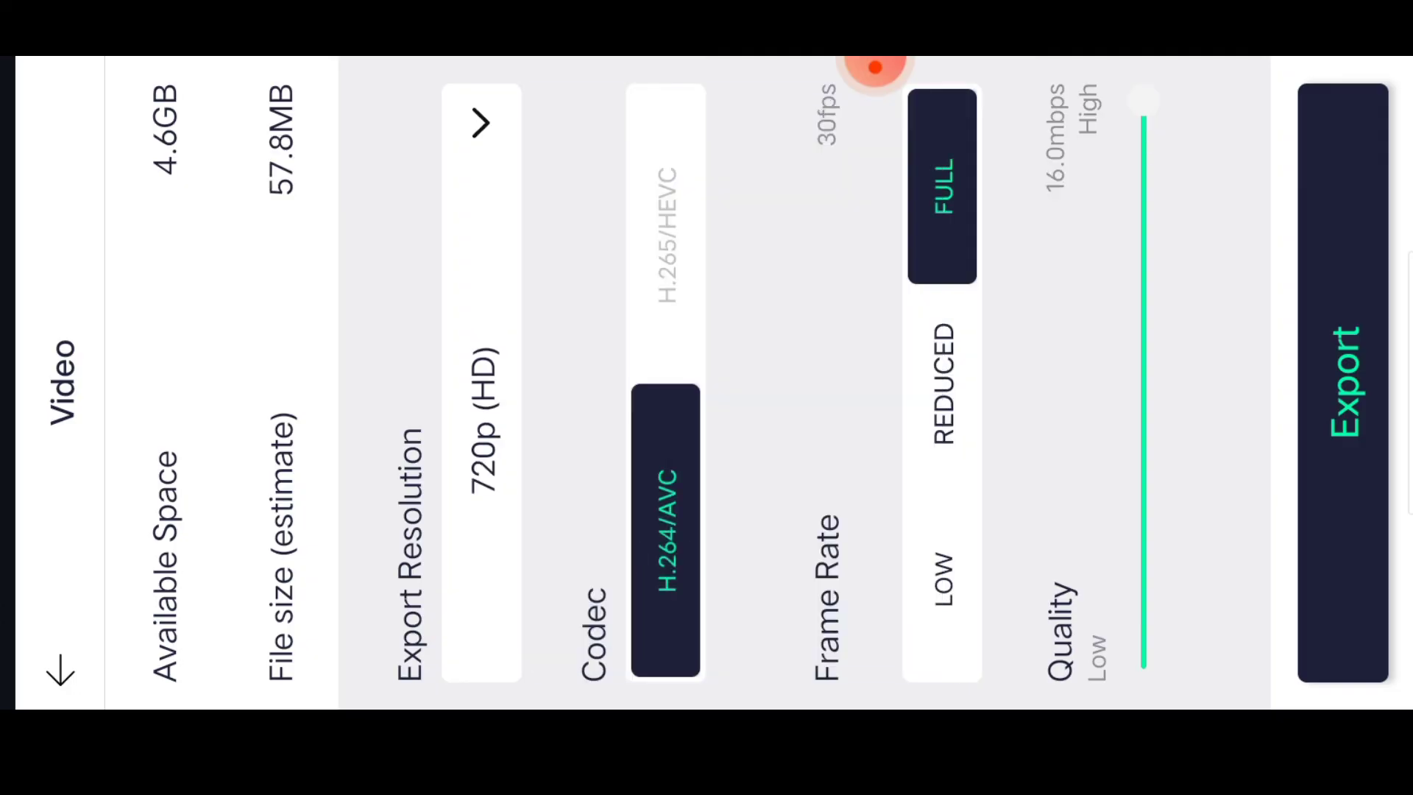